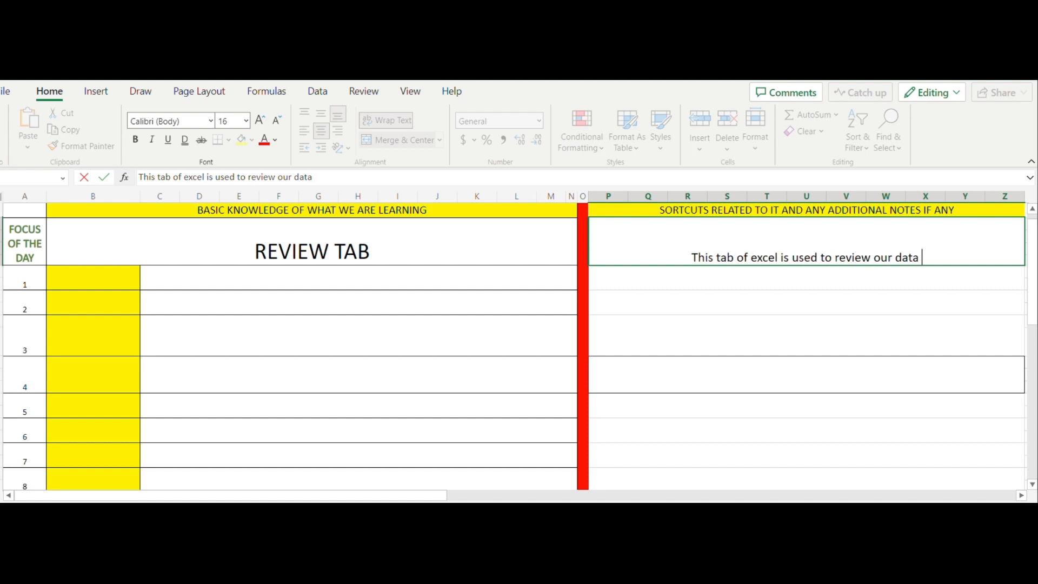
Finish the first sentence of the Review tab note with "of excel and check if provided data is correct using speeling features and thesaurus.".
type("of excel")
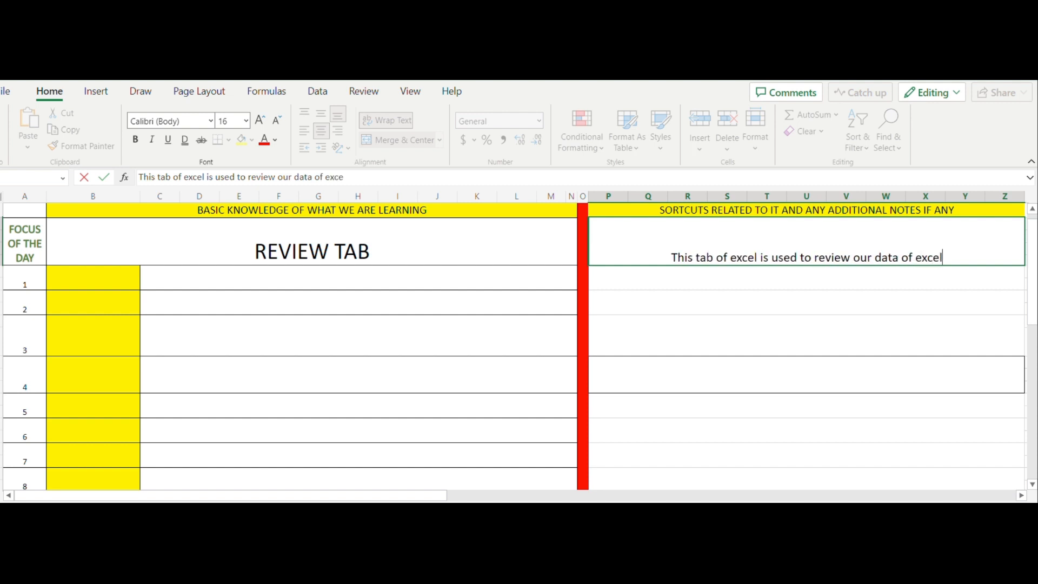
type(" and check ")
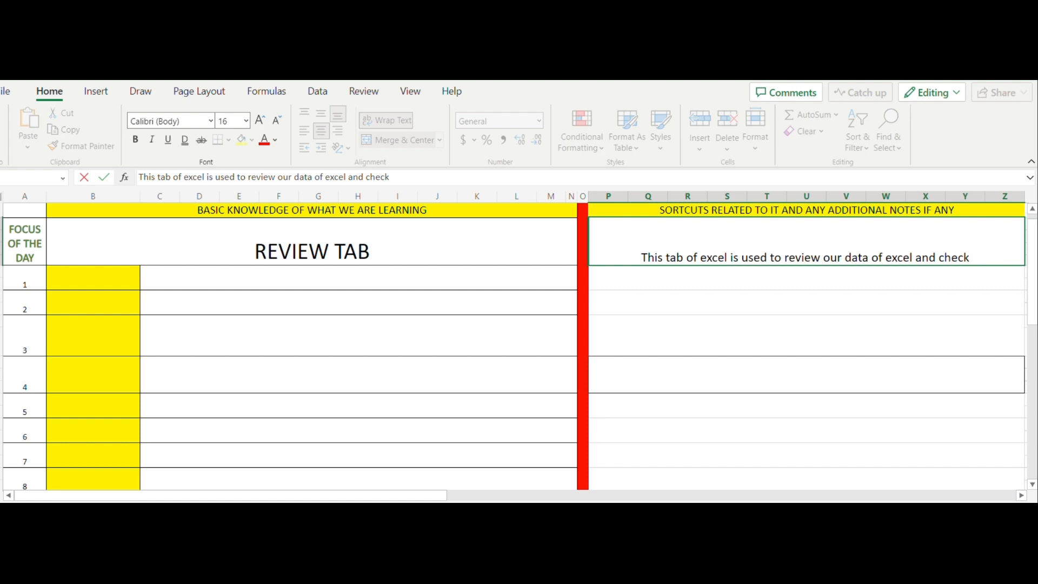
type("if provid")
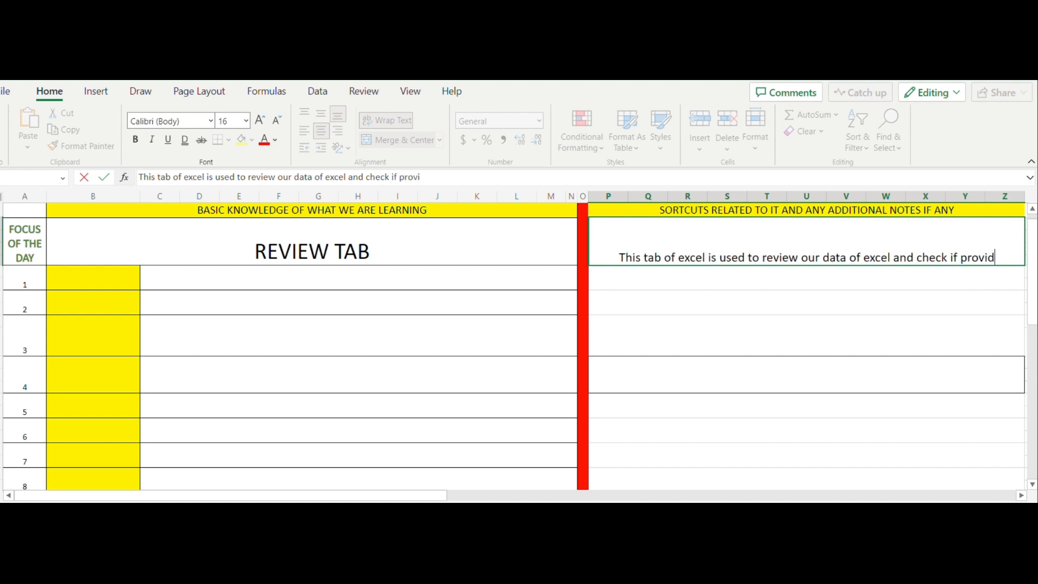
type("ed data is")
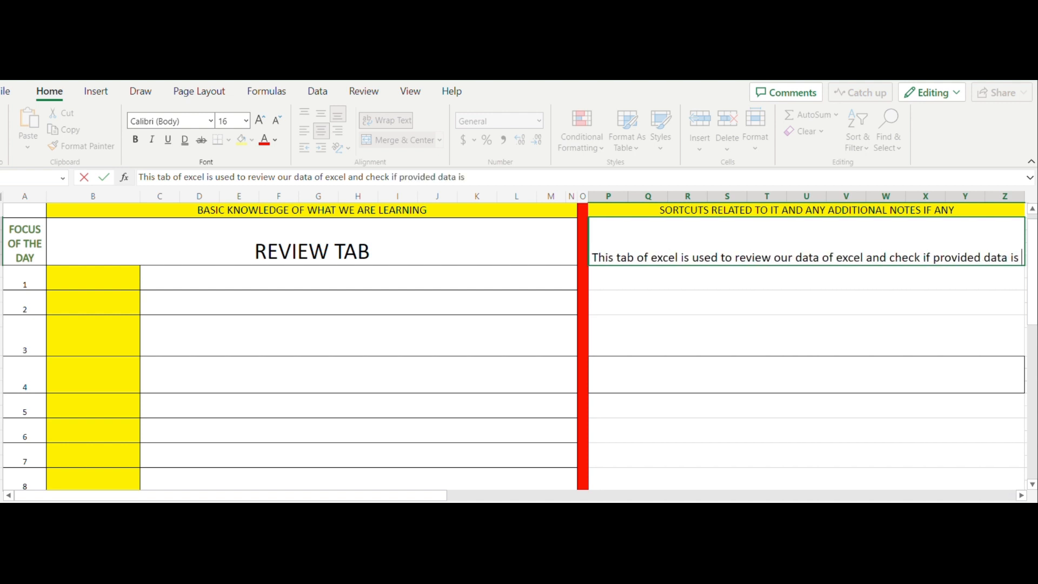
type(" correct u")
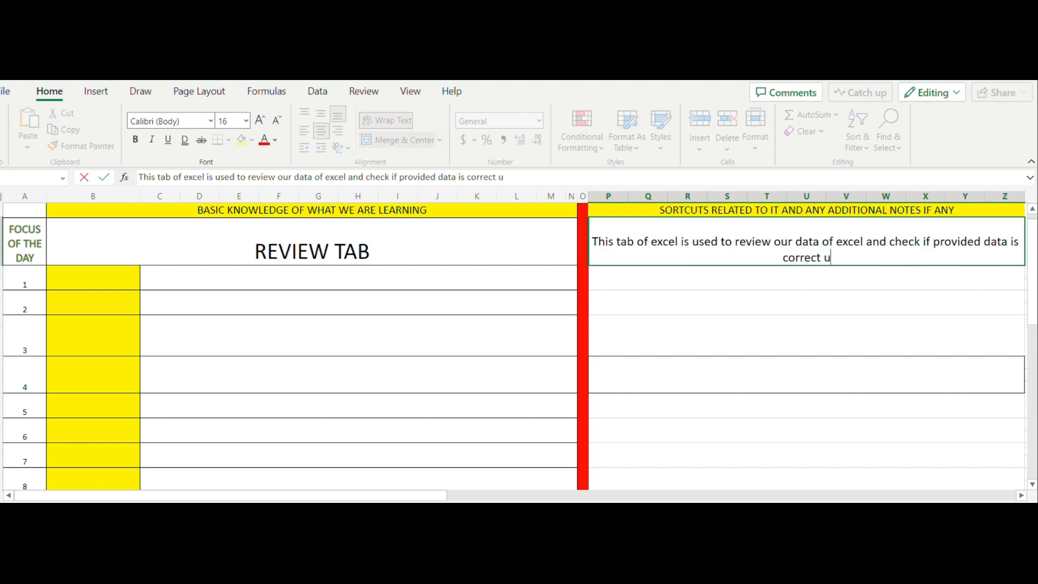
type("sing spec")
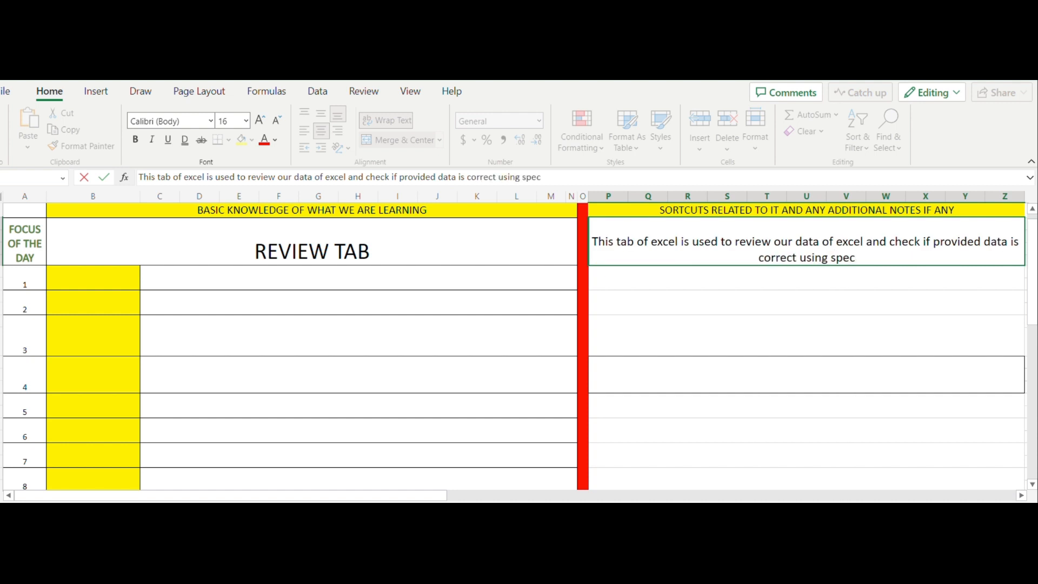
key("BackSpace")
type("el")
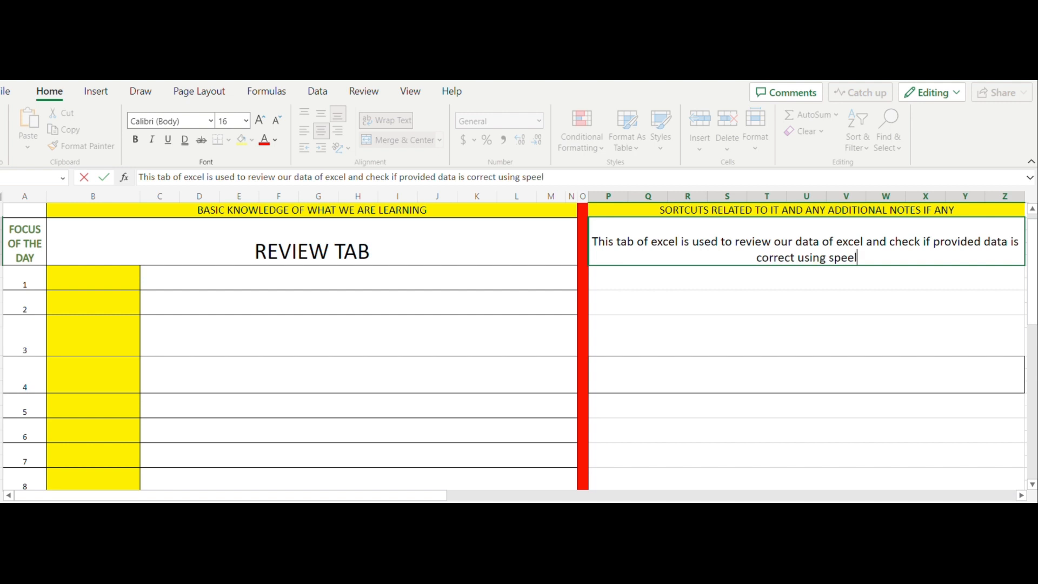
type("ing ")
type("feat")
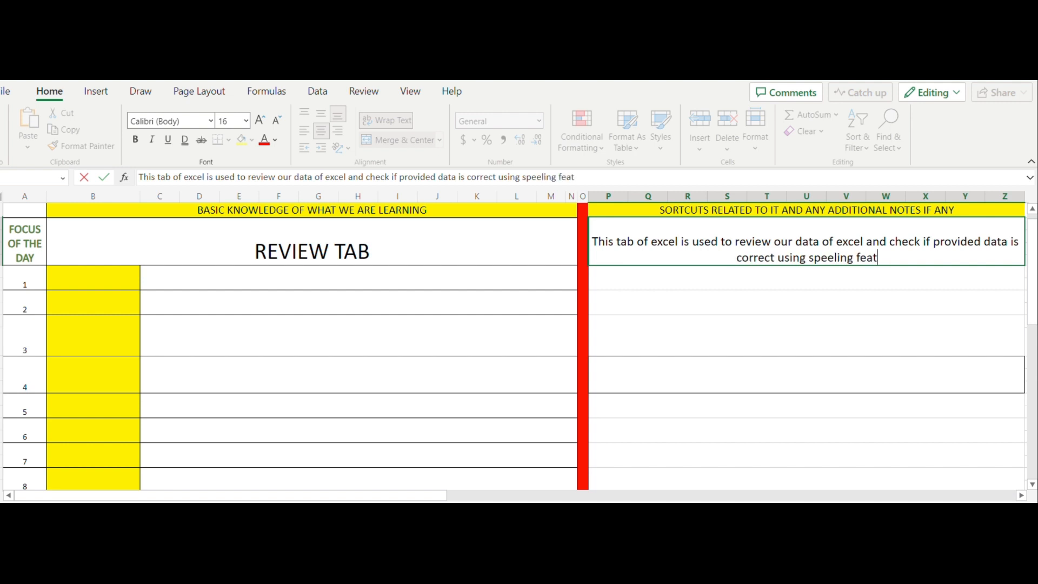
type("ures and")
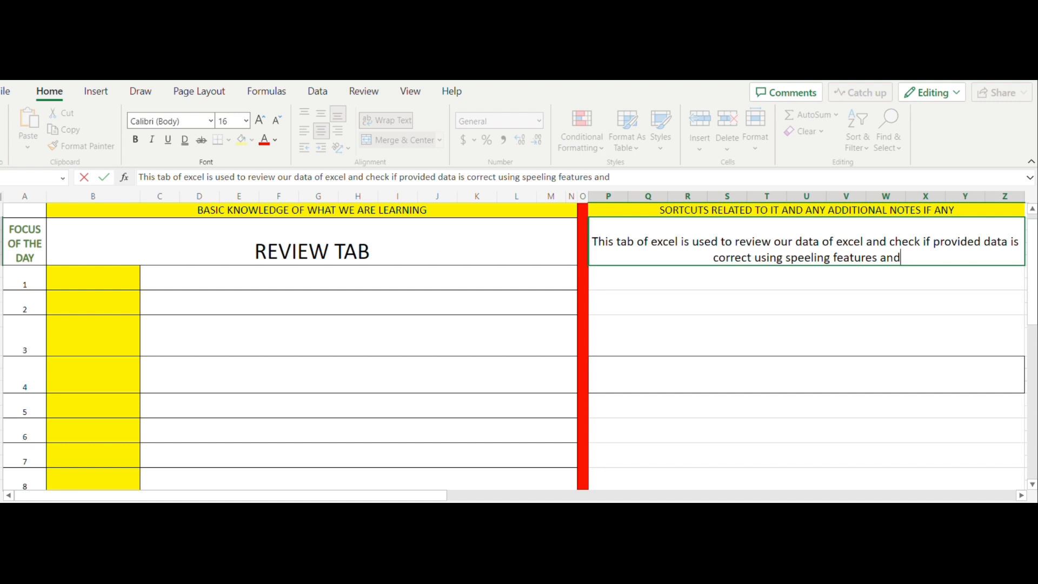
type("th")
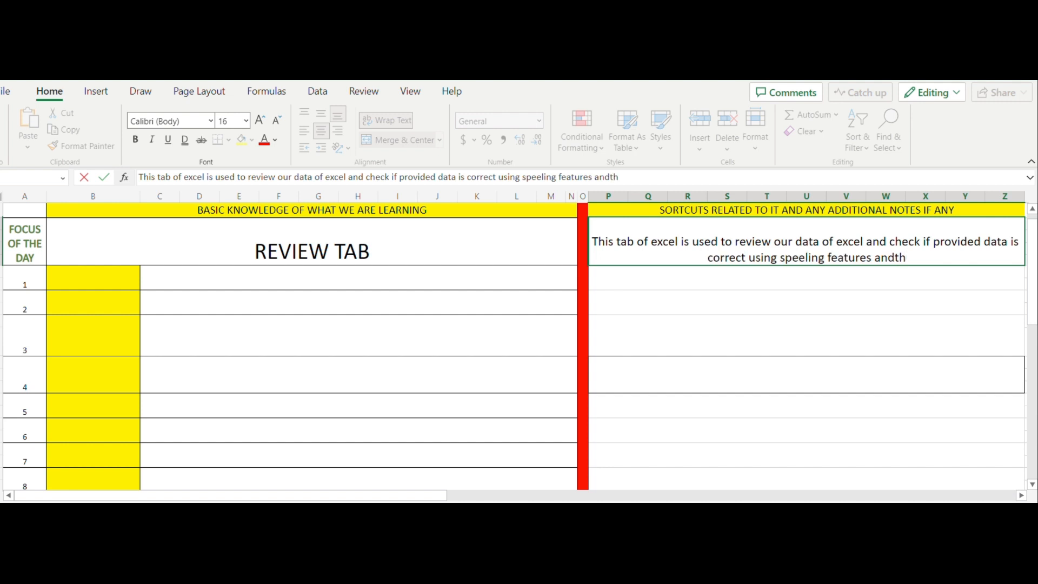
type("esaur")
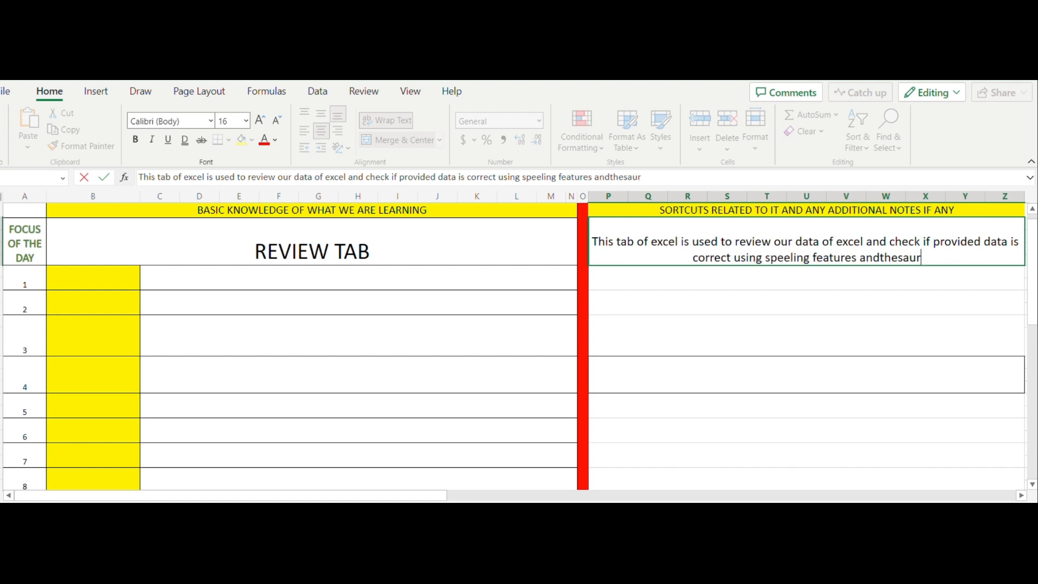
type("u")
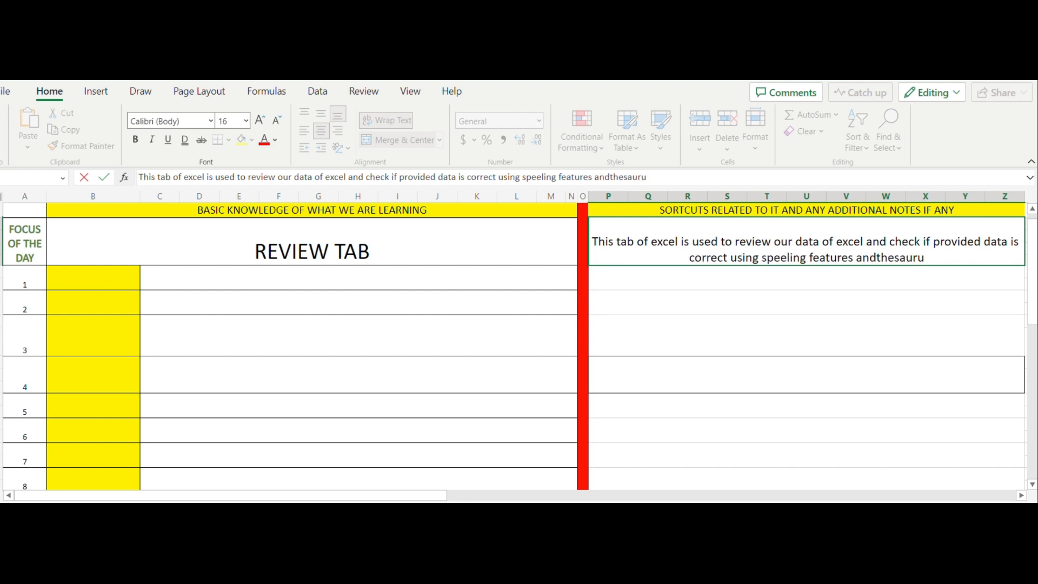
type("s.")
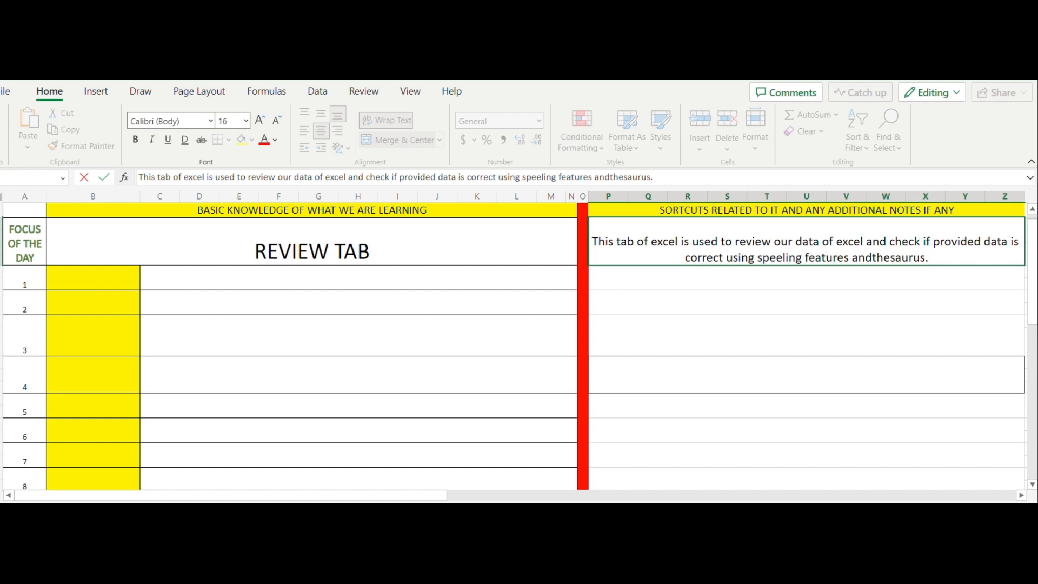
left_click(870, 260)
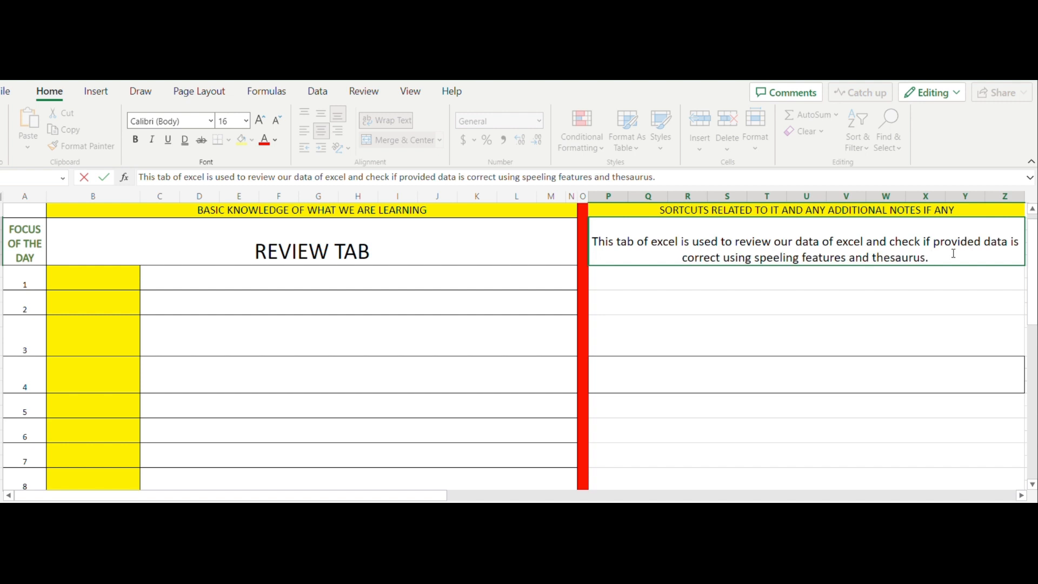
Append "We have option in this tab to put comments on data and can protect data also as per needs." to the note.
type("e")
key("BackSpace")
type("We")
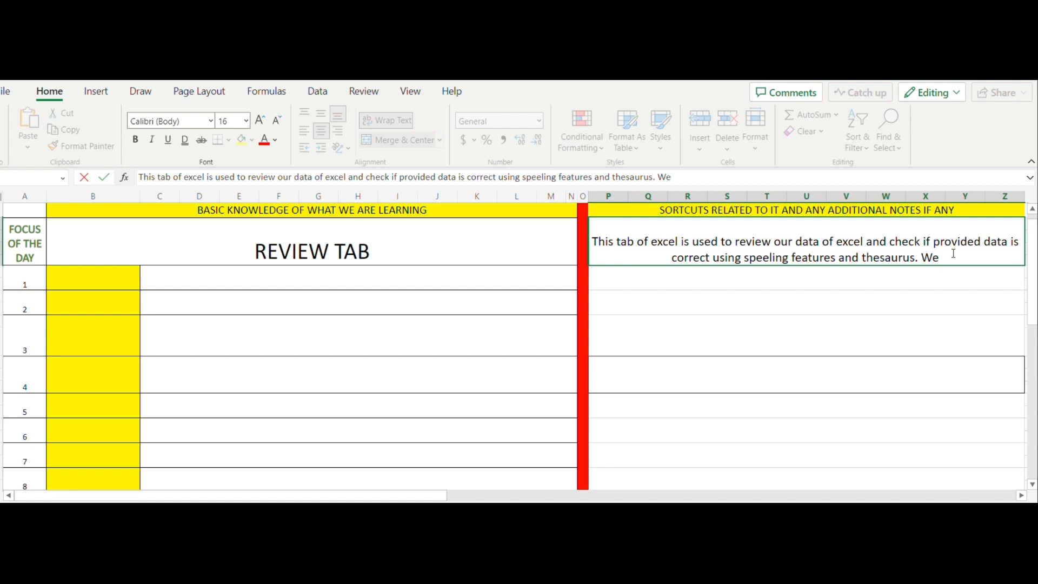
type(" have opti")
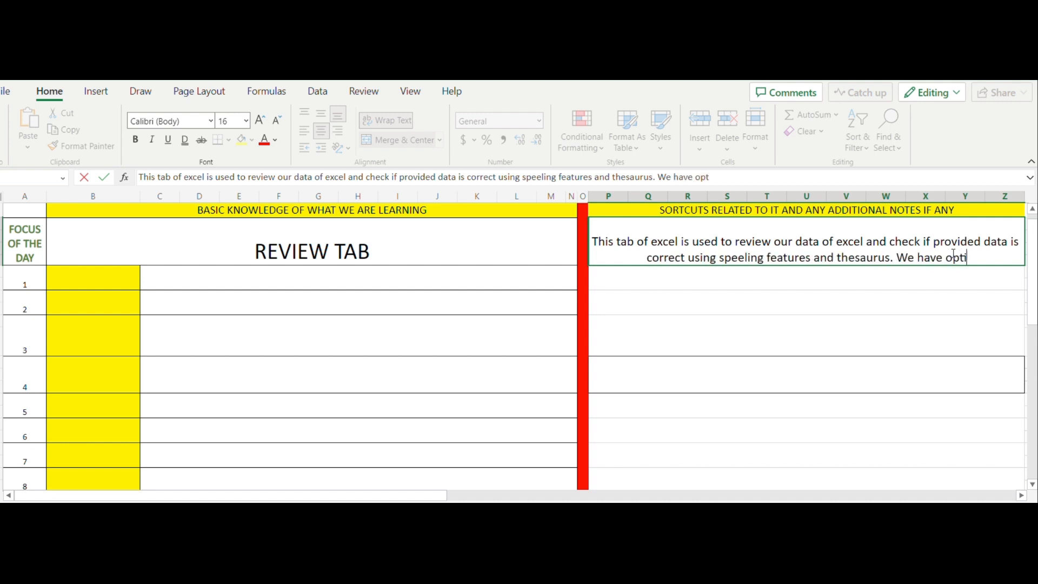
type("on in this tab")
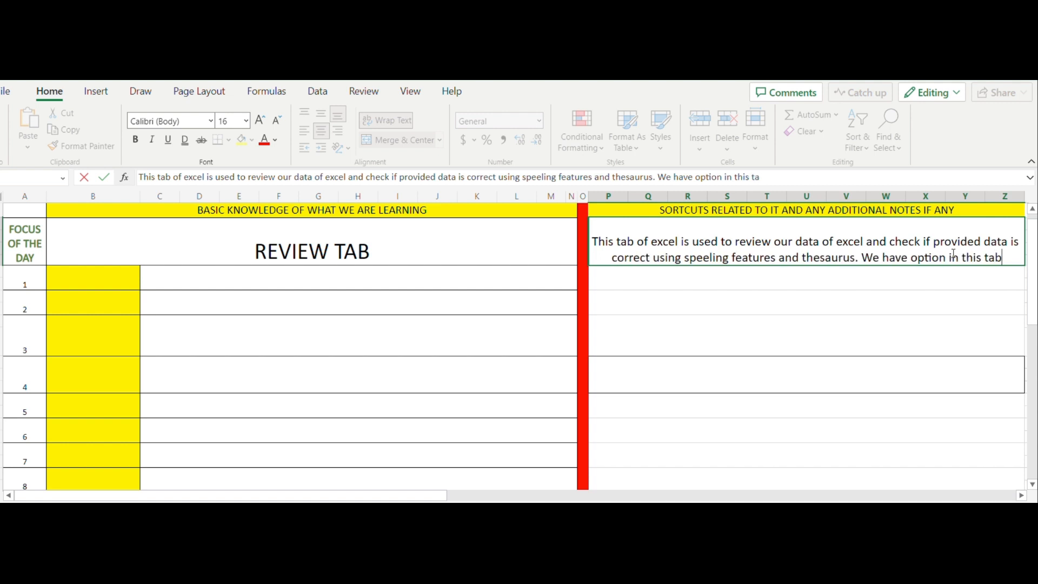
type(" to put com")
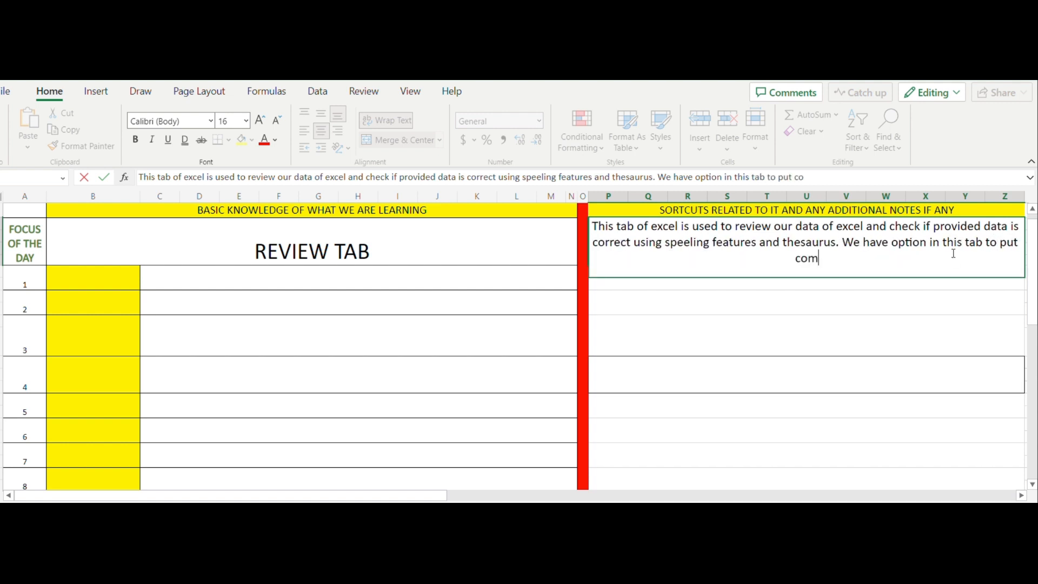
type("ments on d")
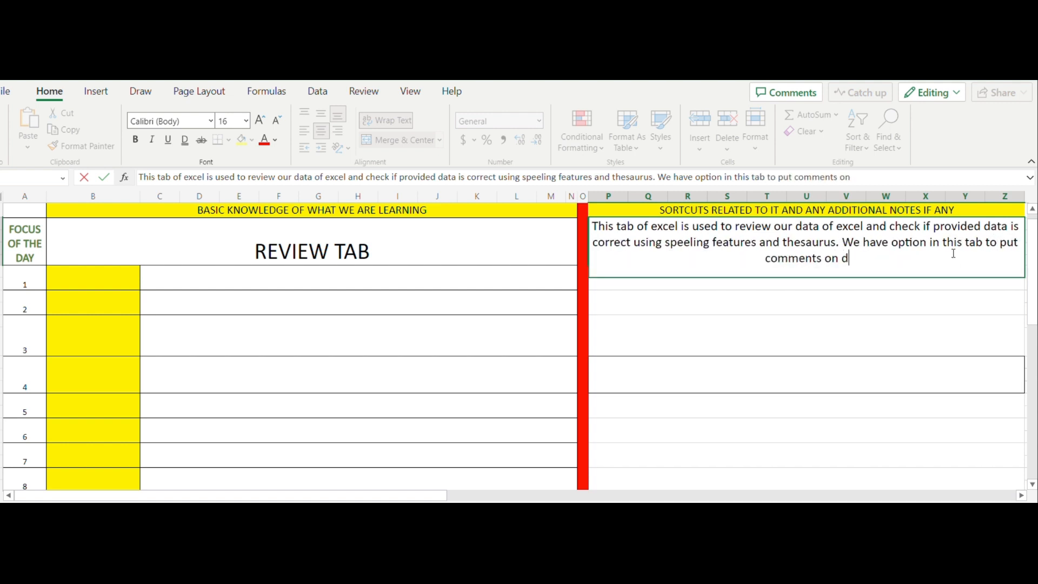
type("ata and can p")
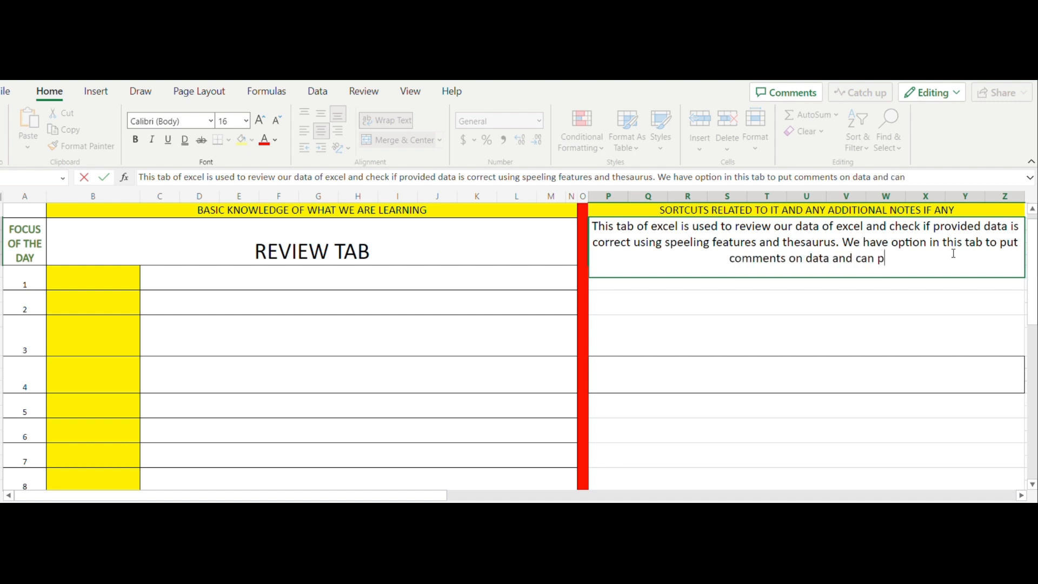
type("rotect da")
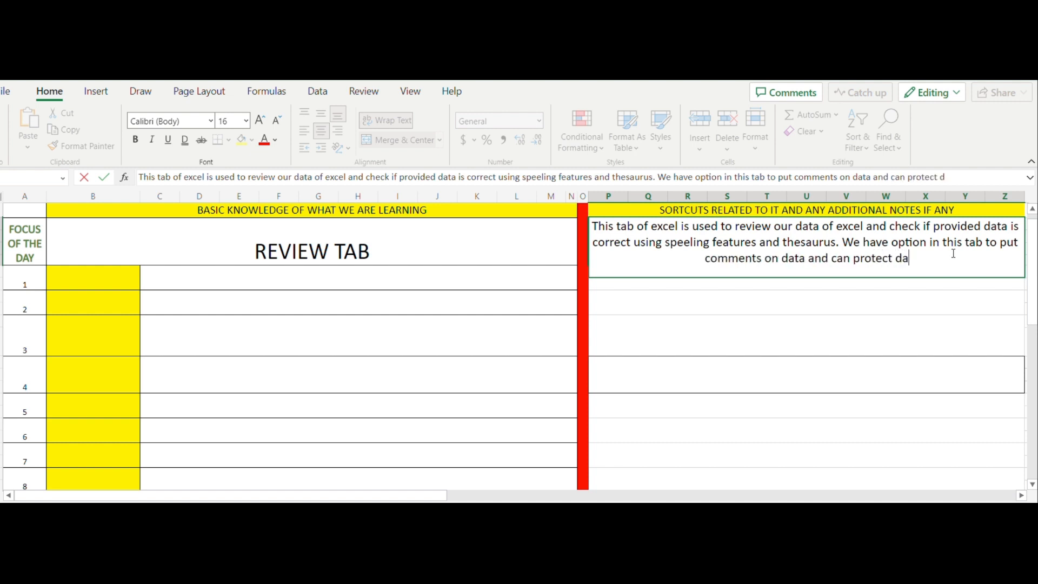
type("ta also as pe")
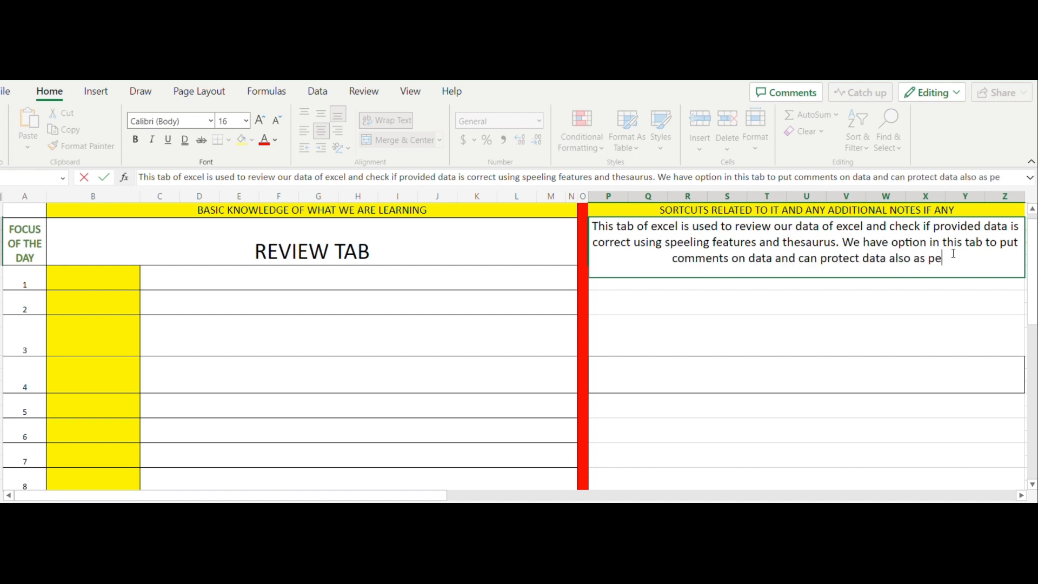
type("r needs.")
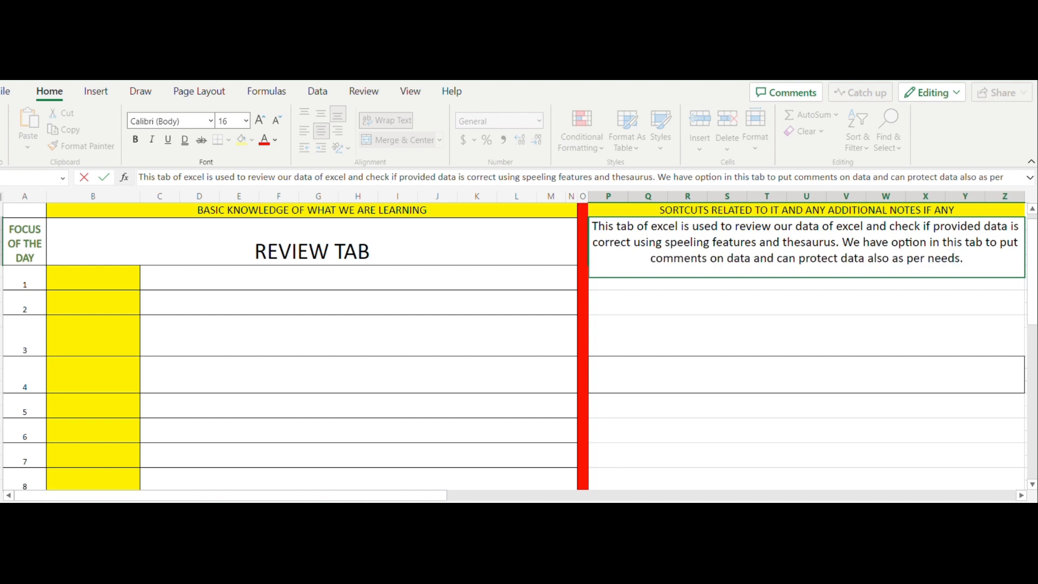
key("Return")
Enter "Proofing" as the topic name in the yellow cell of row 1.
key("Left")
key("Left")
key("Left")
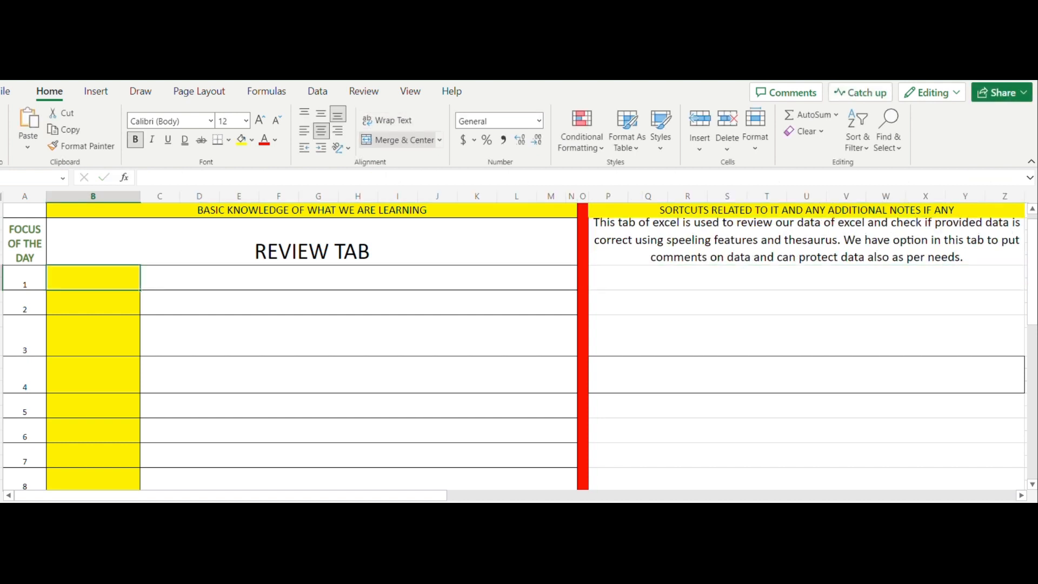
type("P")
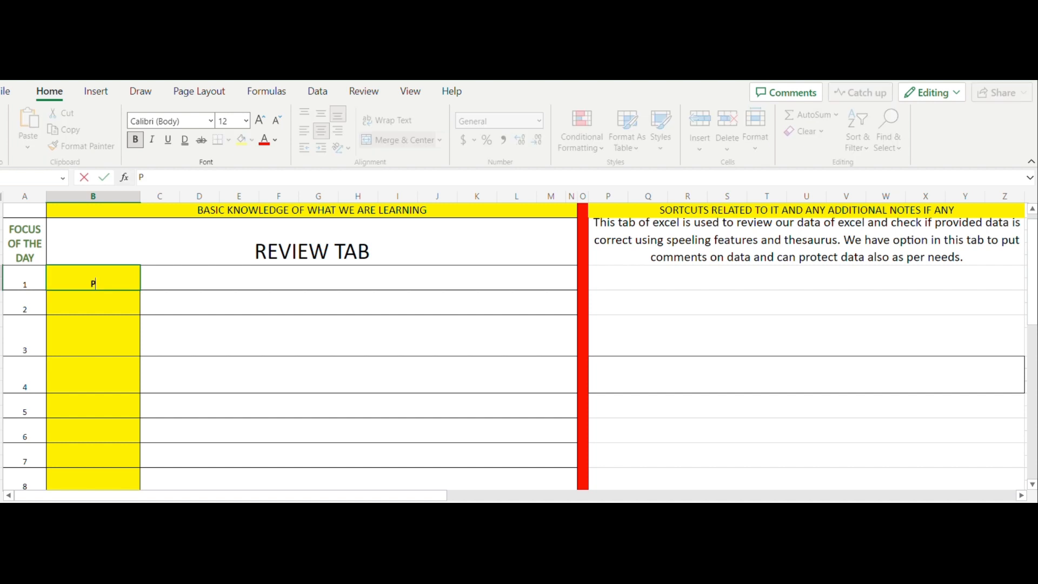
type("ROOFING")
key("BackSpace")
key("BackSpace")
key("BackSpace")
key("BackSpace")
key("BackSpace")
key("BackSpace")
type("roog")
key("BackSpace")
type("fing")
left_click(362, 247)
Increase the font size of the Proofing label to 16.
left_click(125, 273)
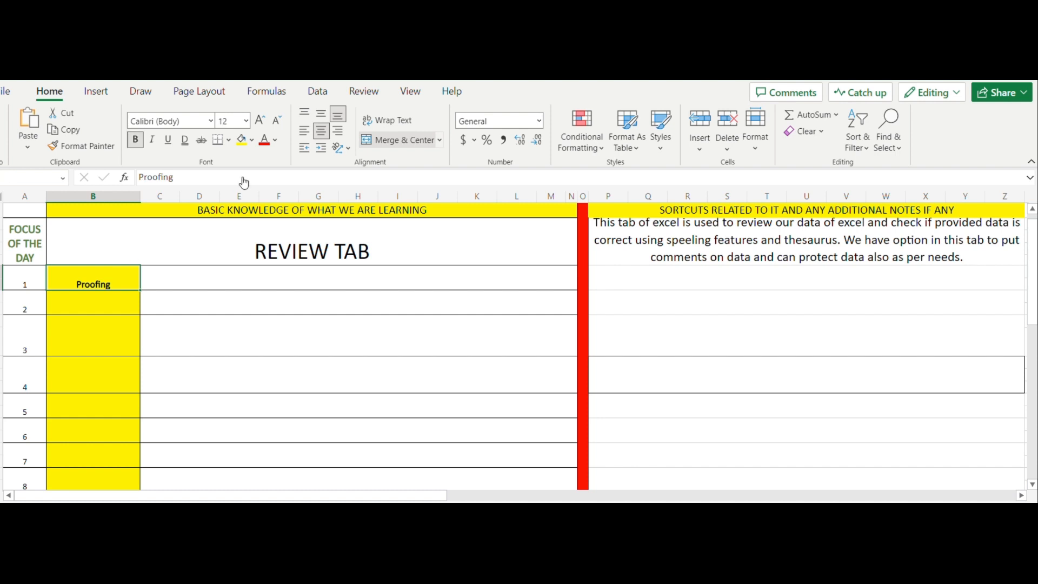
left_click(258, 122)
left_click(259, 122)
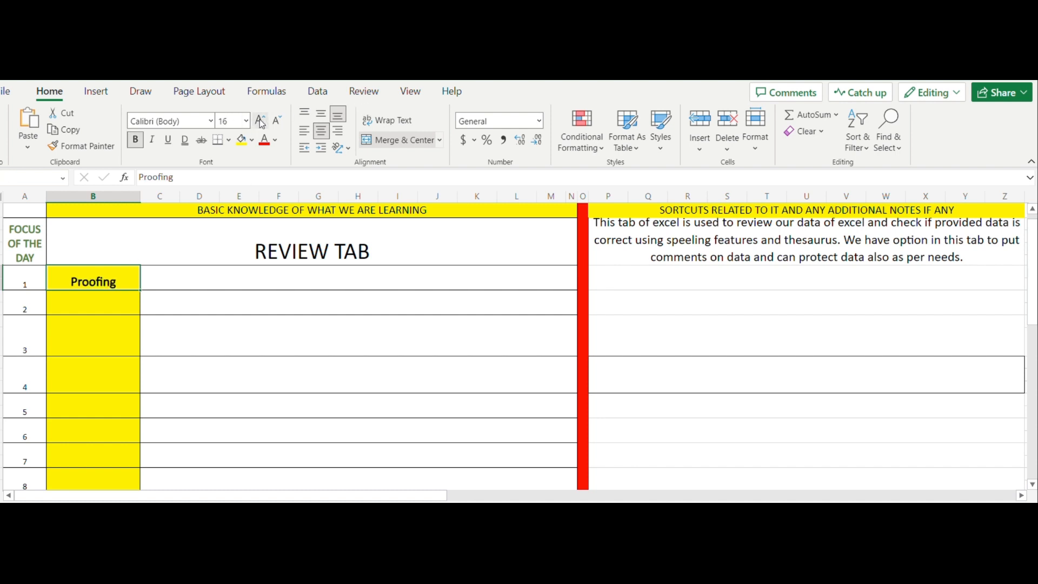
Start the Proofing description in row 1 beside its label with "In this tab we have 3 tabs which are".
left_click(218, 285)
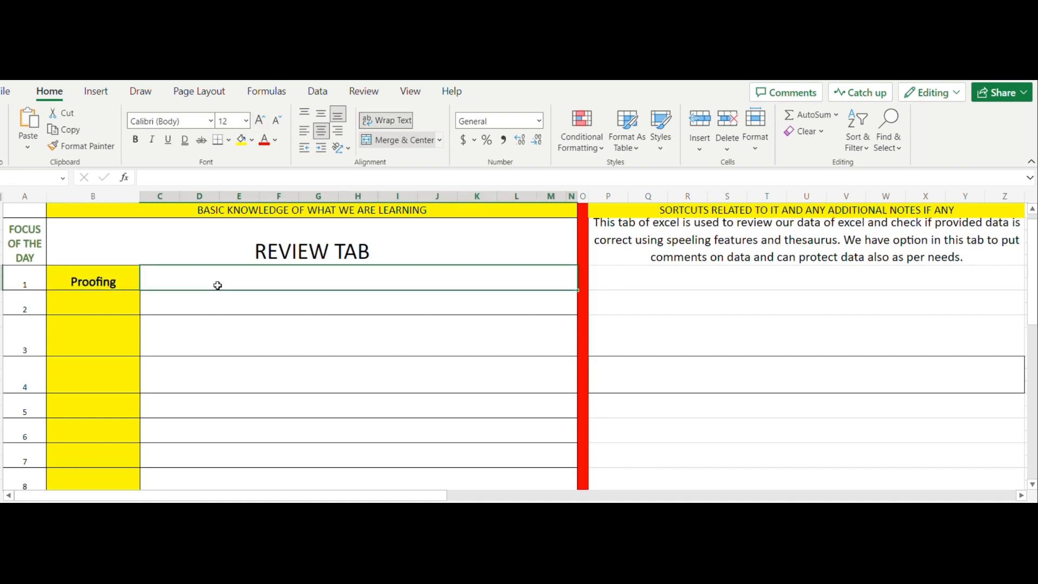
type("iN TH")
key("BackSpace")
key("BackSpace")
key("BackSpace")
key("BackSpace")
key("BackSpace")
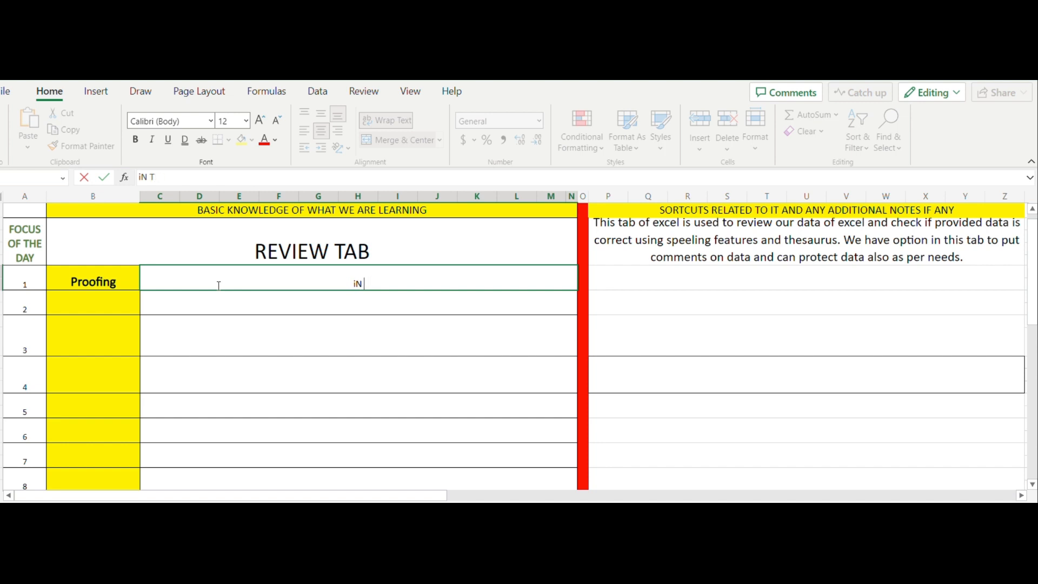
type("In this tab we have ")
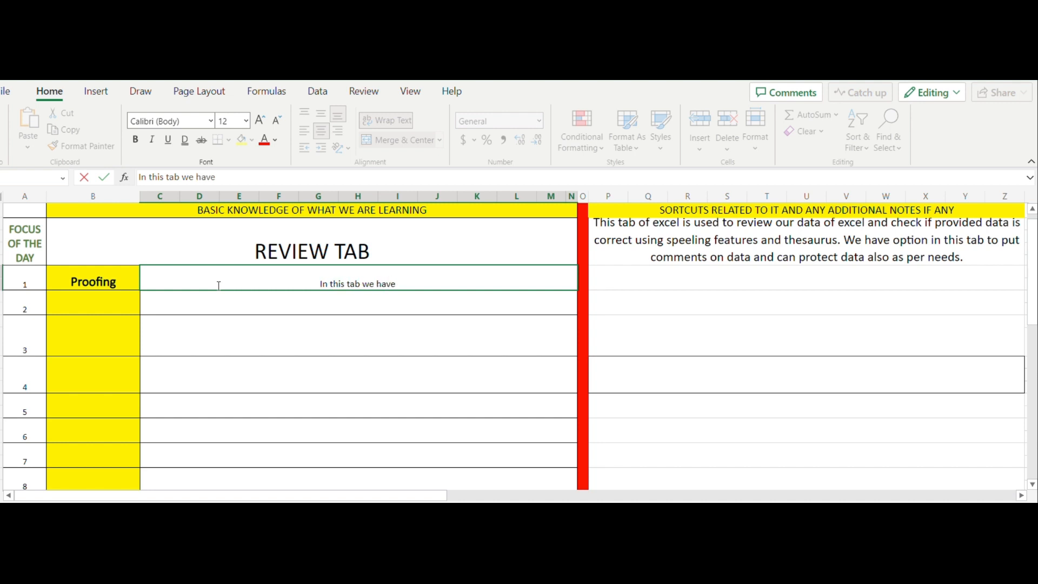
type("3 tabs")
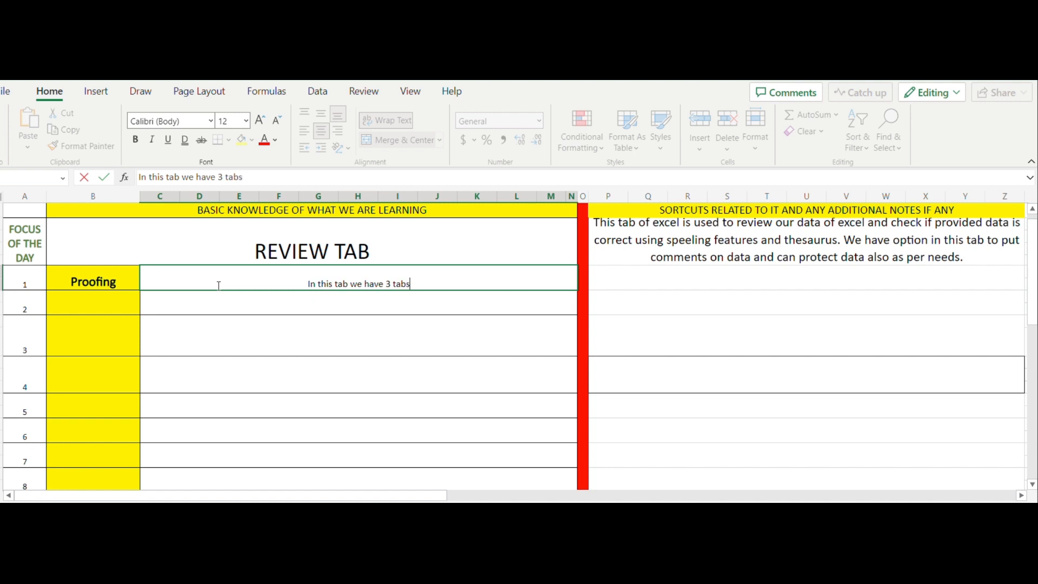
type(" which are")
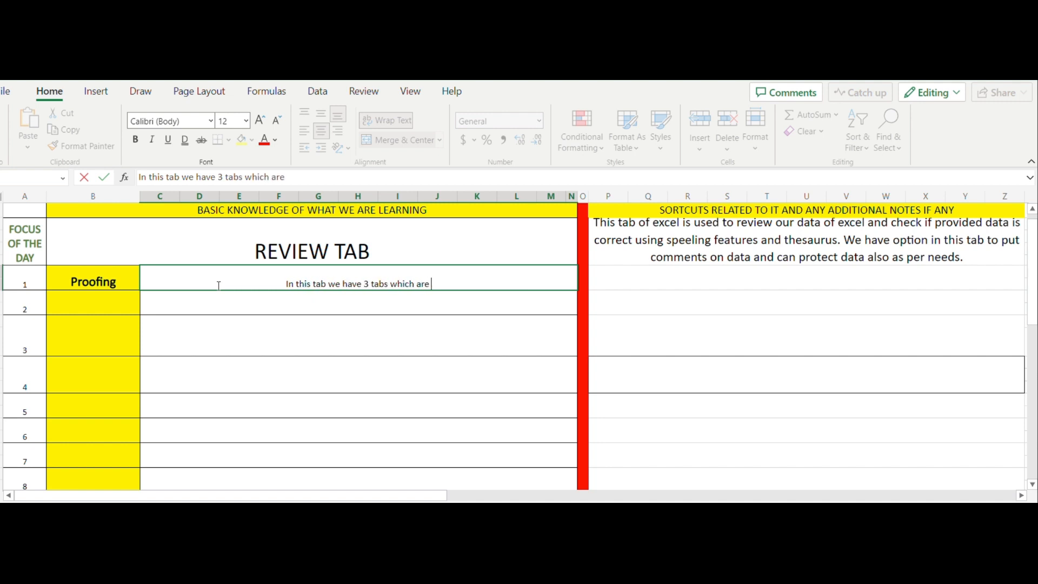
Continue the Proofing description with "spelling," as the first listed tab, spelled with a double l.
type(" spe")
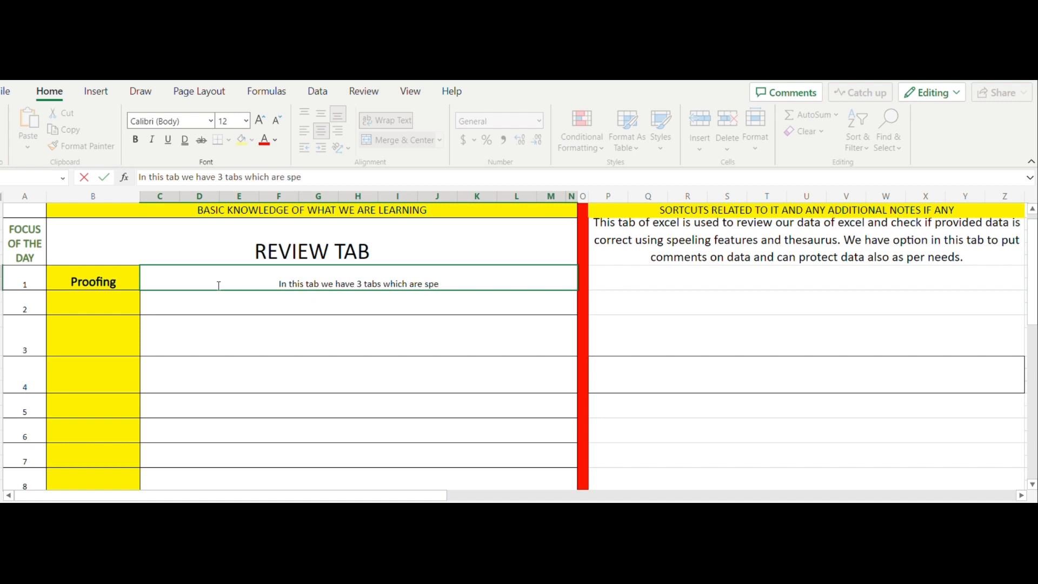
type("eling")
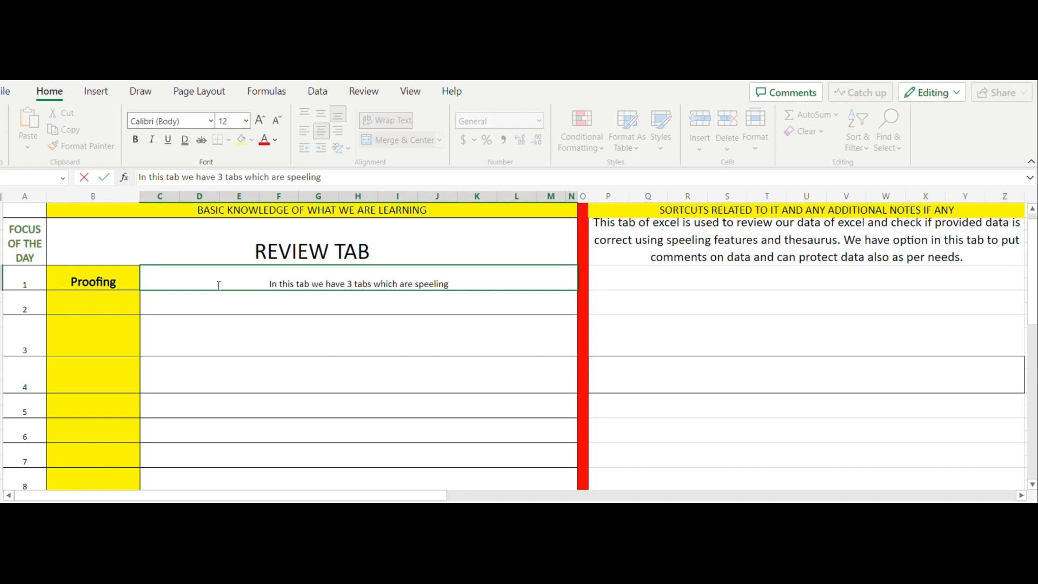
key("BackSpace")
key("BackSpace")
key("BackSpace")
key("BackSpace")
key("BackSpace")
key("BackSpace")
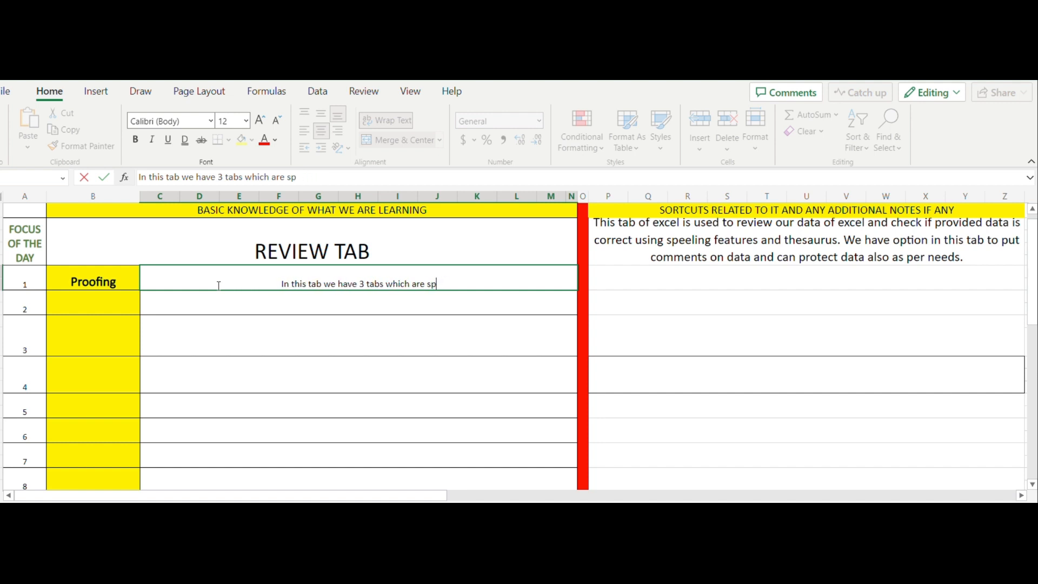
type("e")
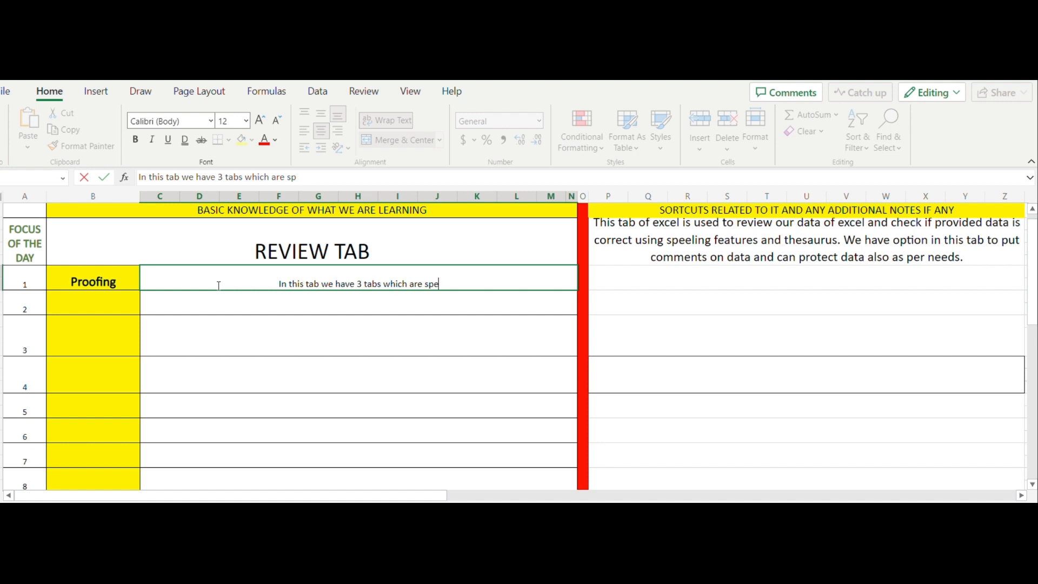
type("ll")
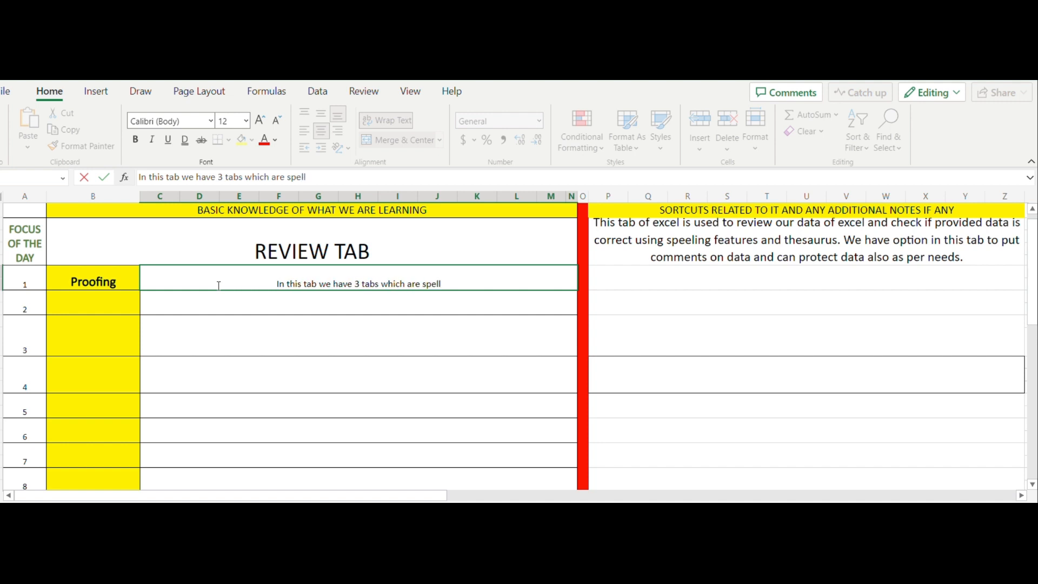
type("ing, ")
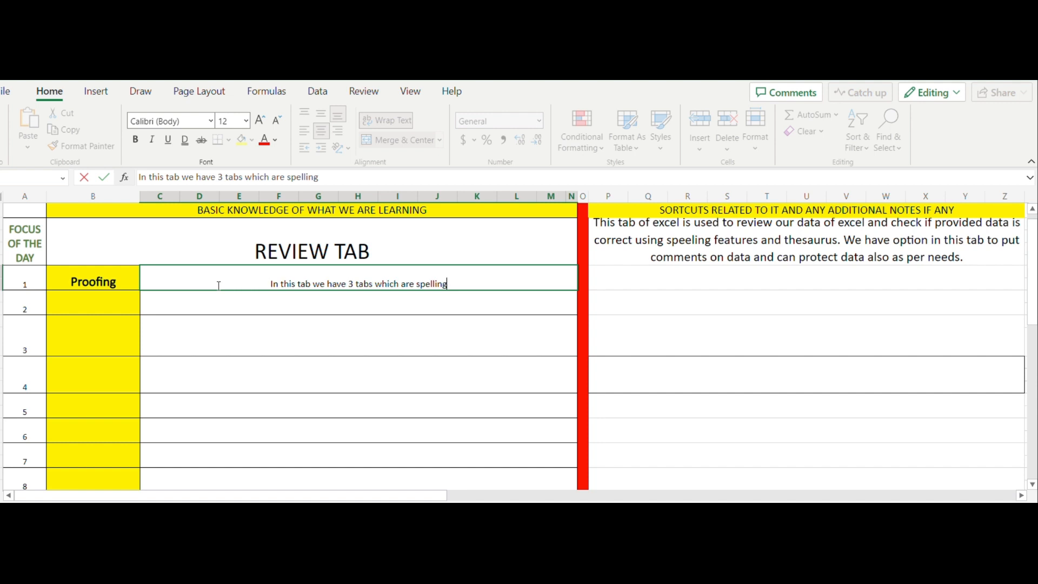
Complete the list in the Proofing description with "Theasurus tab, and workbook statistics tab.".
type("Th")
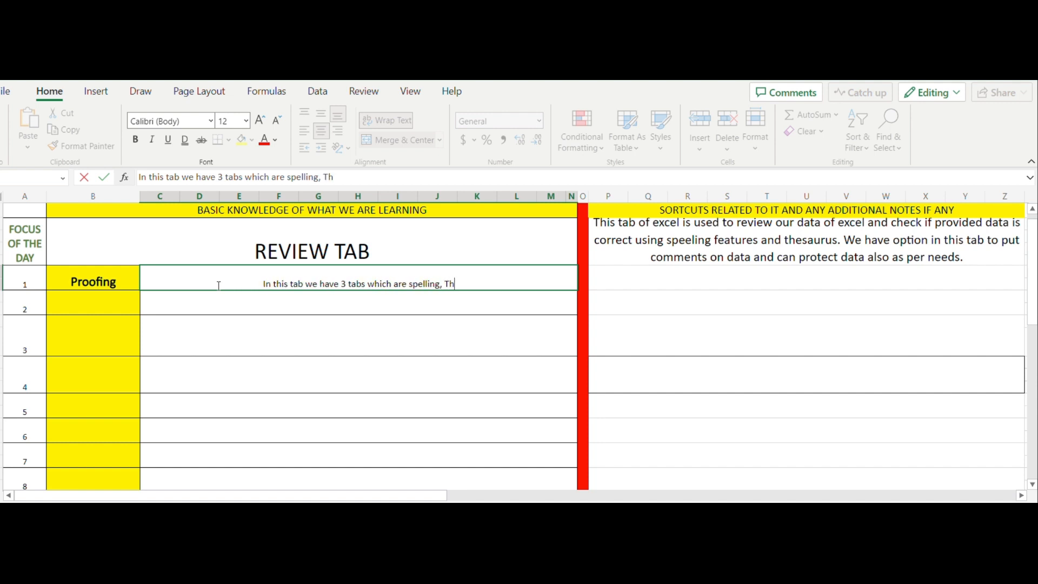
type("easur")
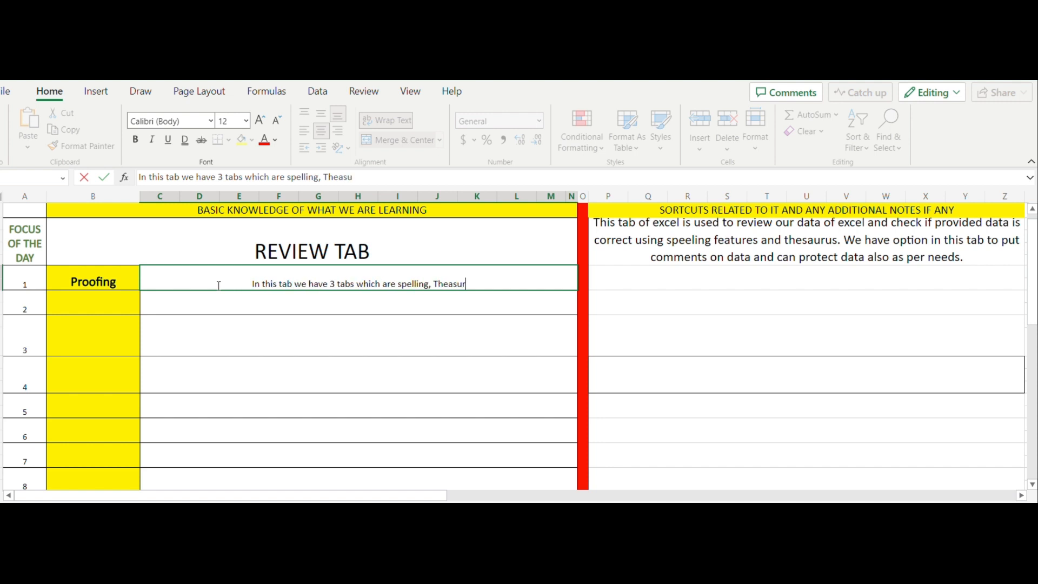
type("us ta")
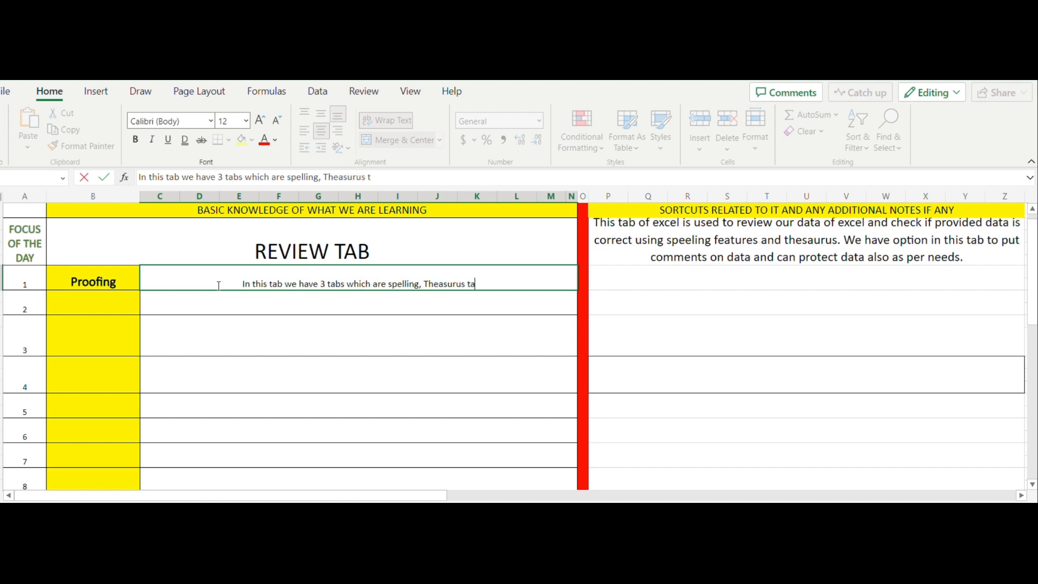
type("b")
type(", and")
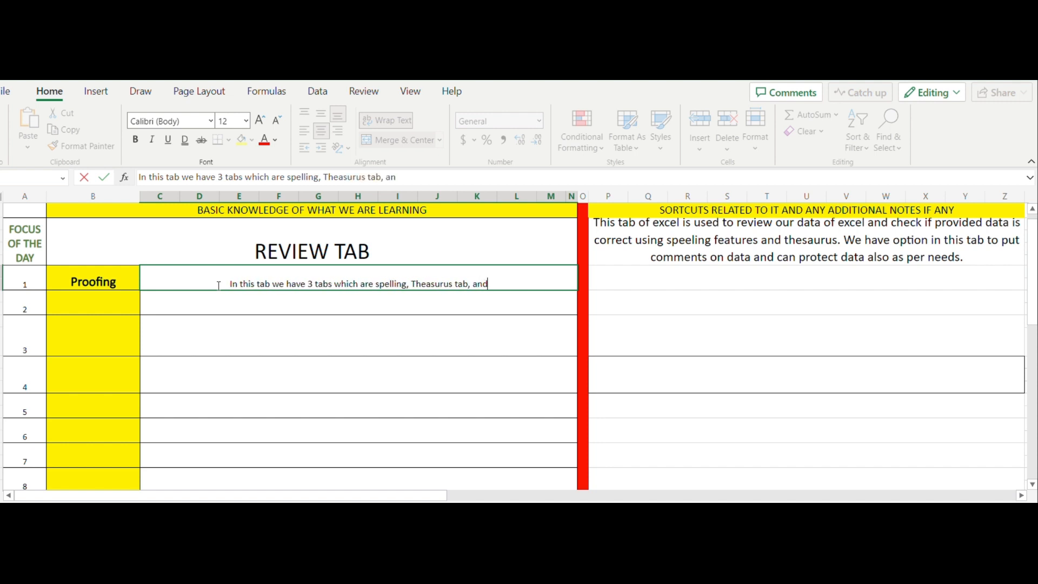
type(" workbook statu")
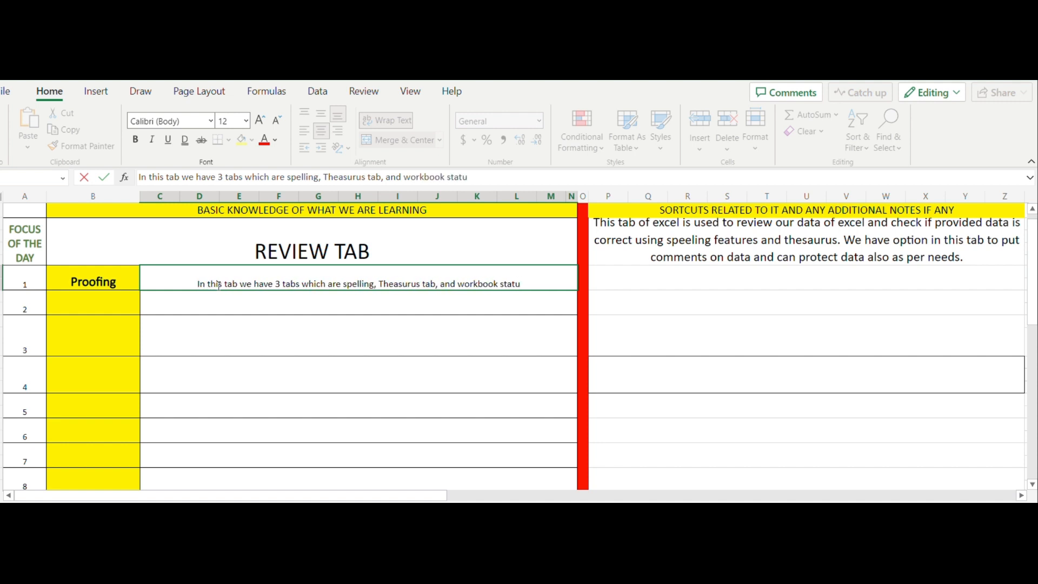
key("BackSpace")
type("istics t")
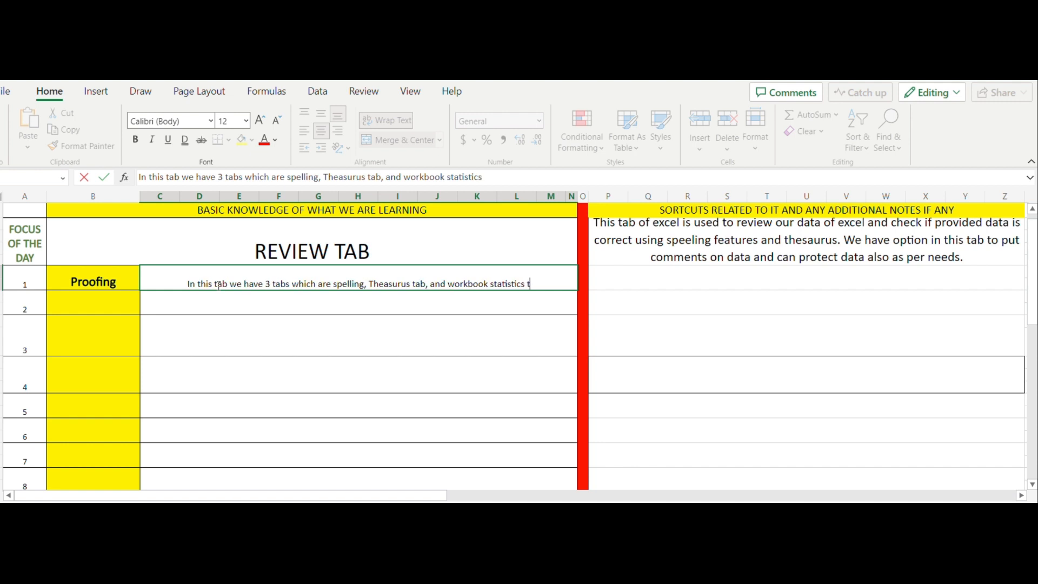
type("ab. W")
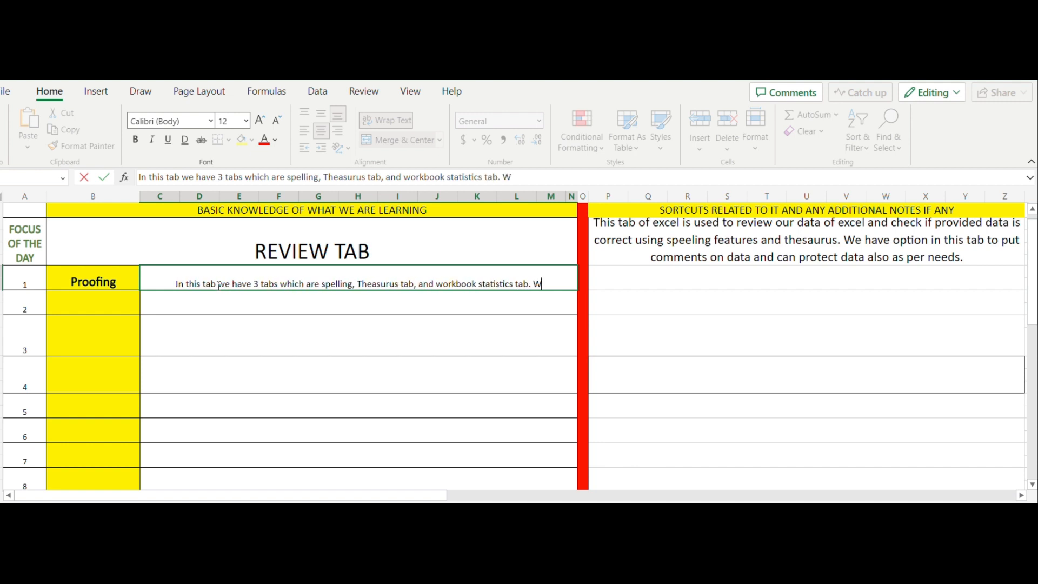
Begin the second sentence of the Proofing description with "We can use the spelling and Theasurus tab".
type("e can use ")
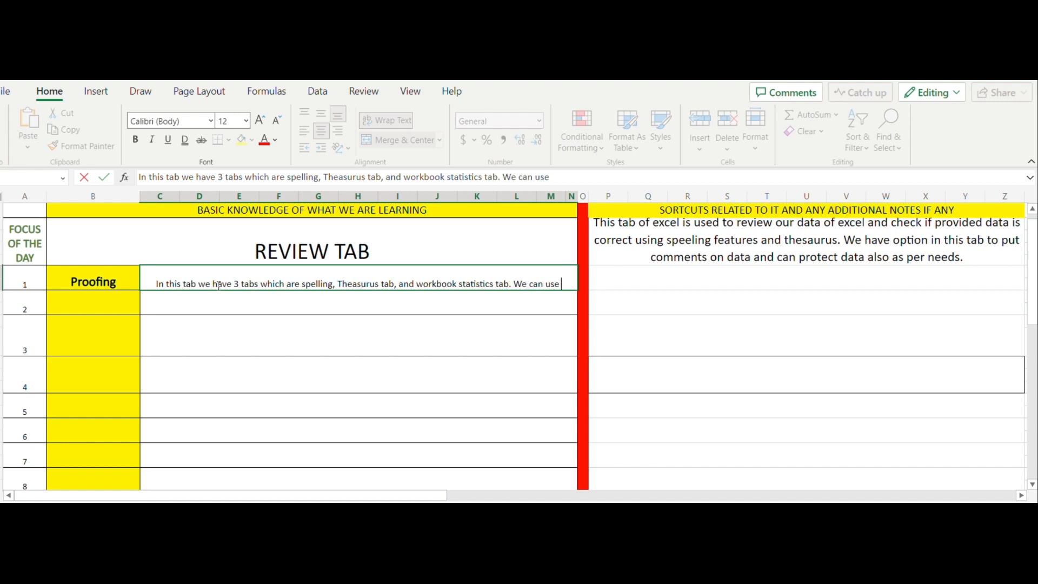
type("the spee")
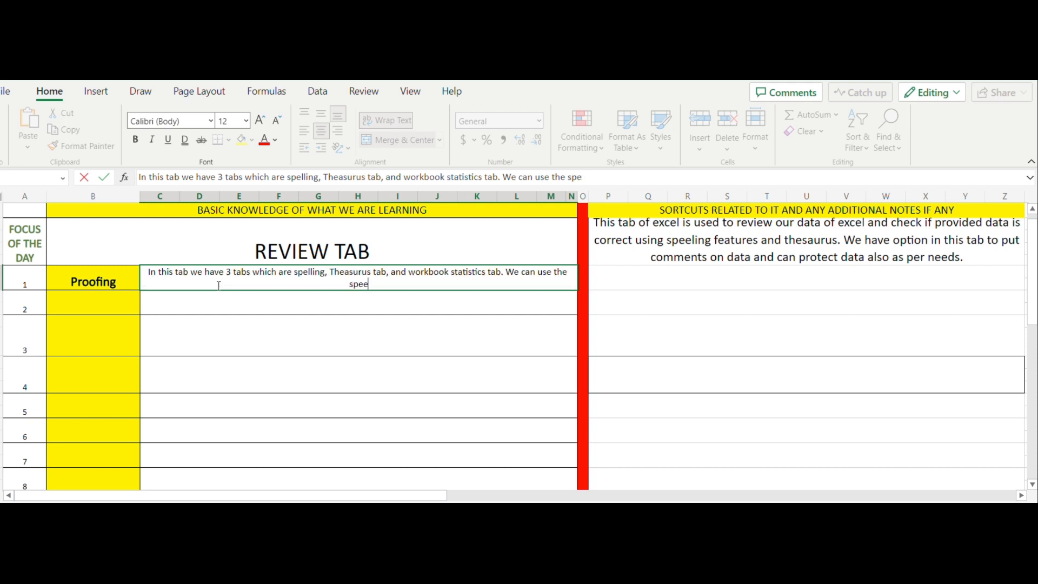
key("BackSpace")
type("lling and Theasu")
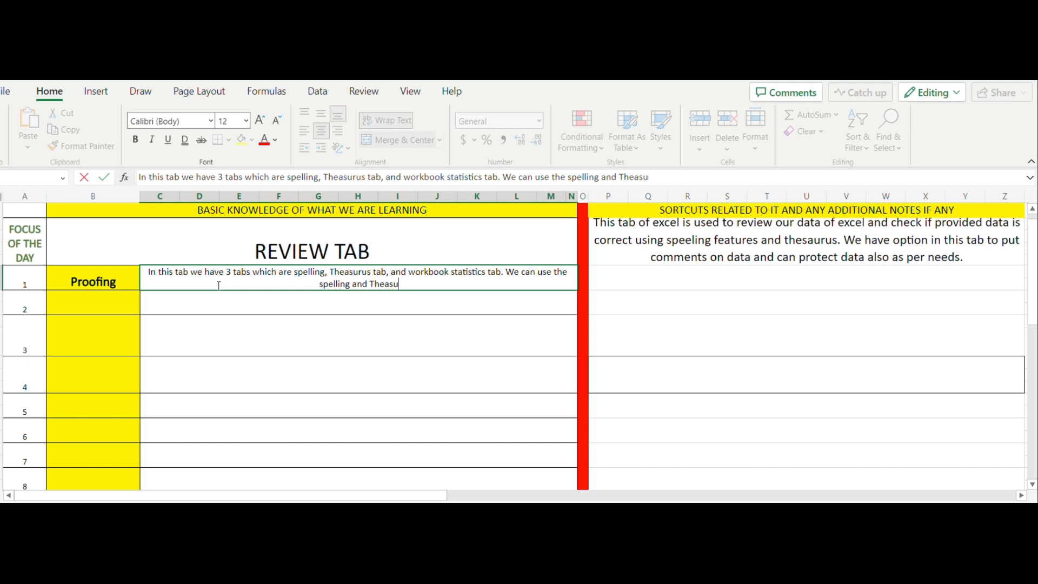
type("rus tab")
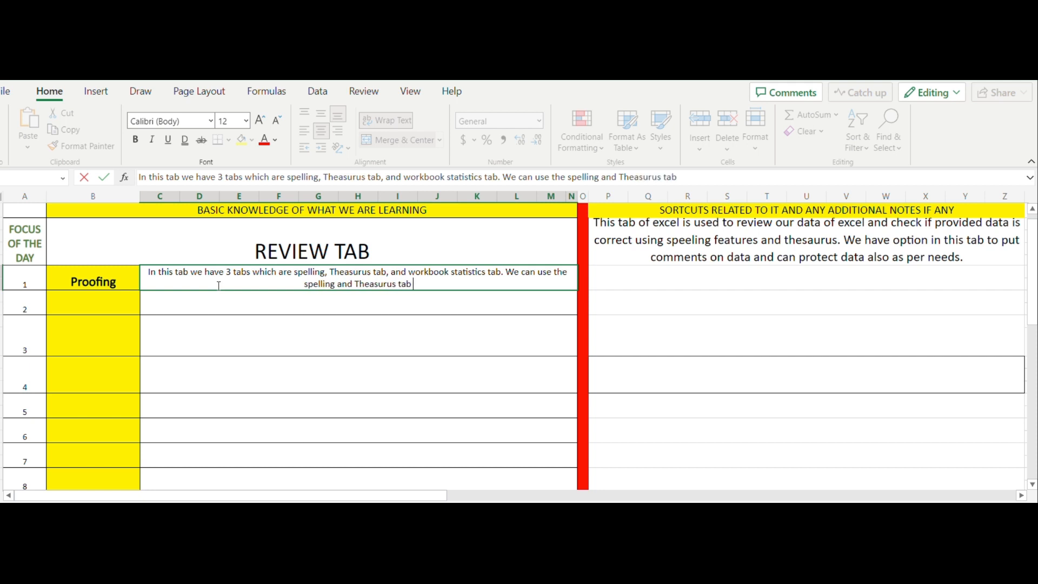
Finish the Proofing description with "to check if data is correctly put or not in excel." and commit the entry.
type(" to d")
type("heck spe")
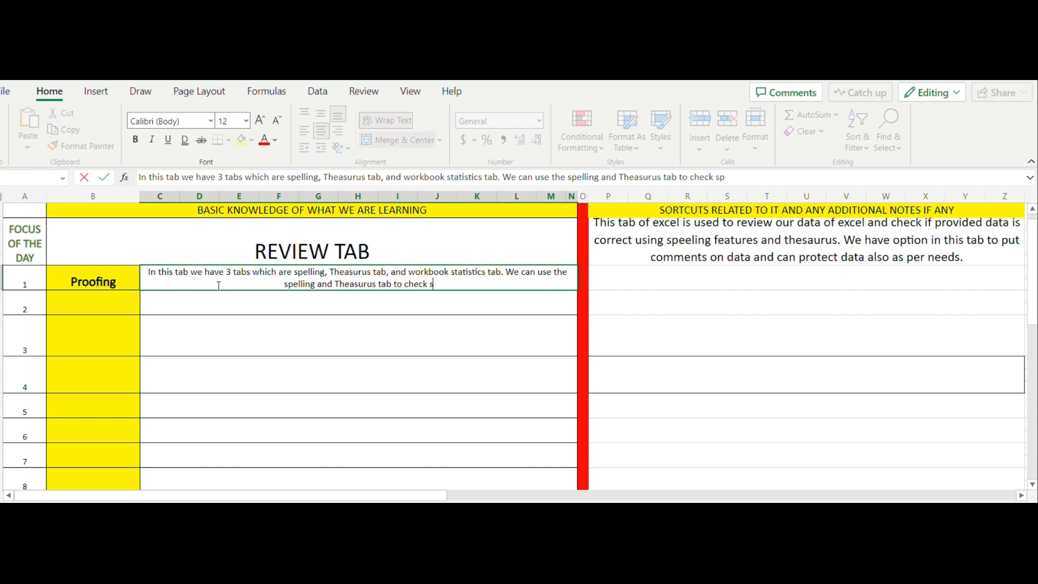
key("BackSpace")
type("if")
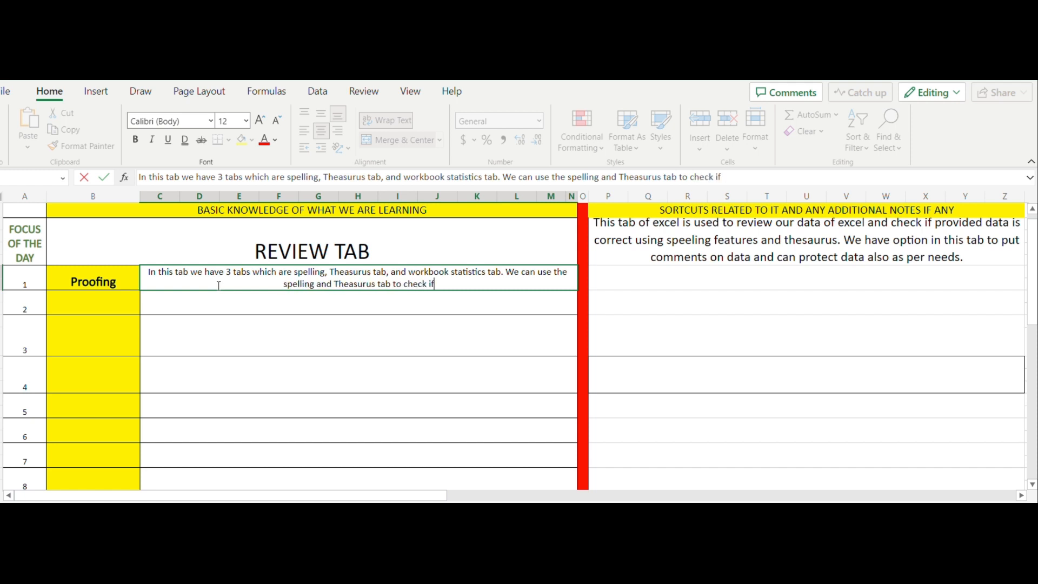
type(" data is ")
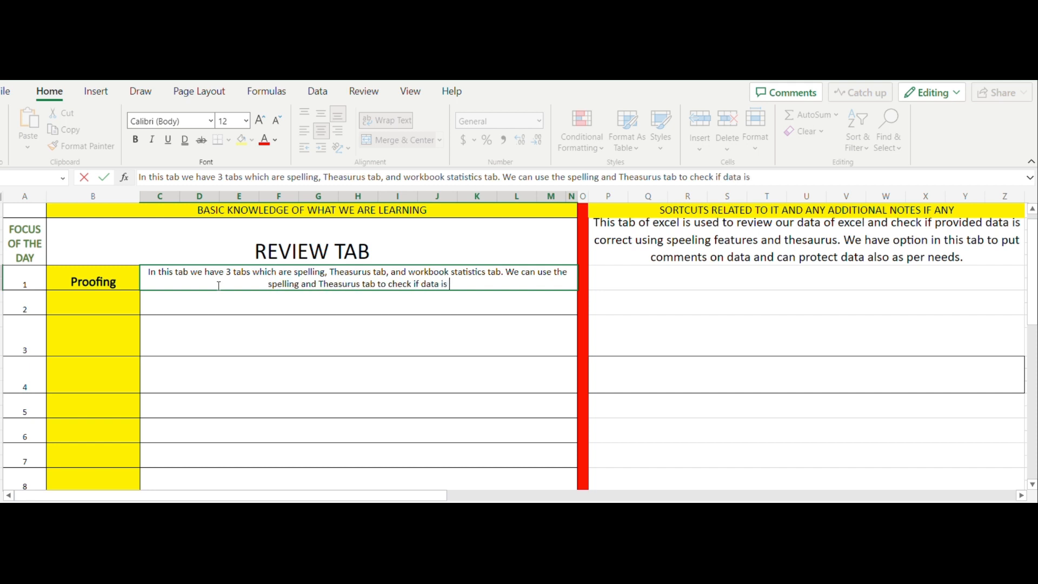
type("c")
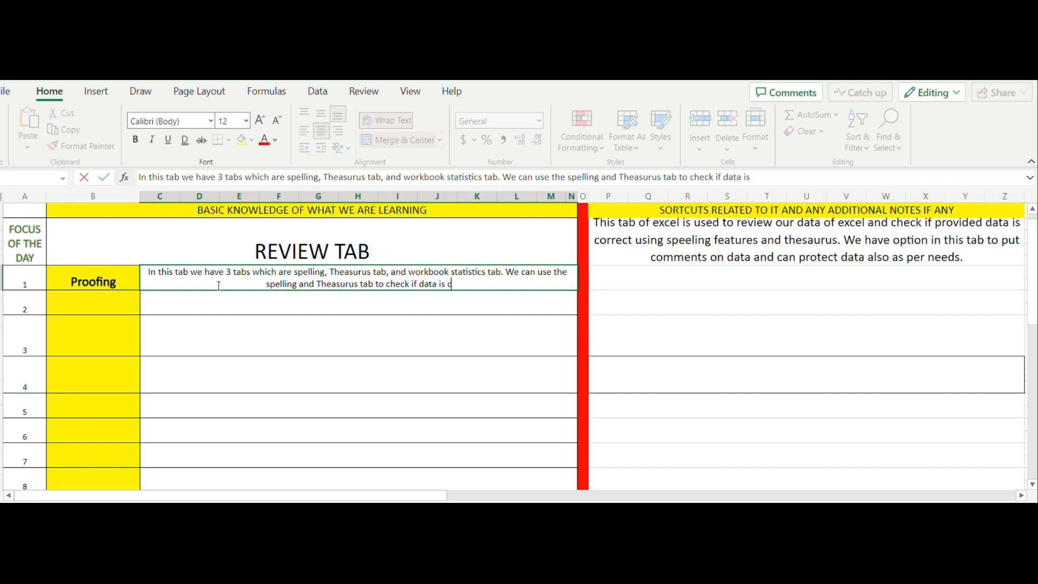
type("orrectly ")
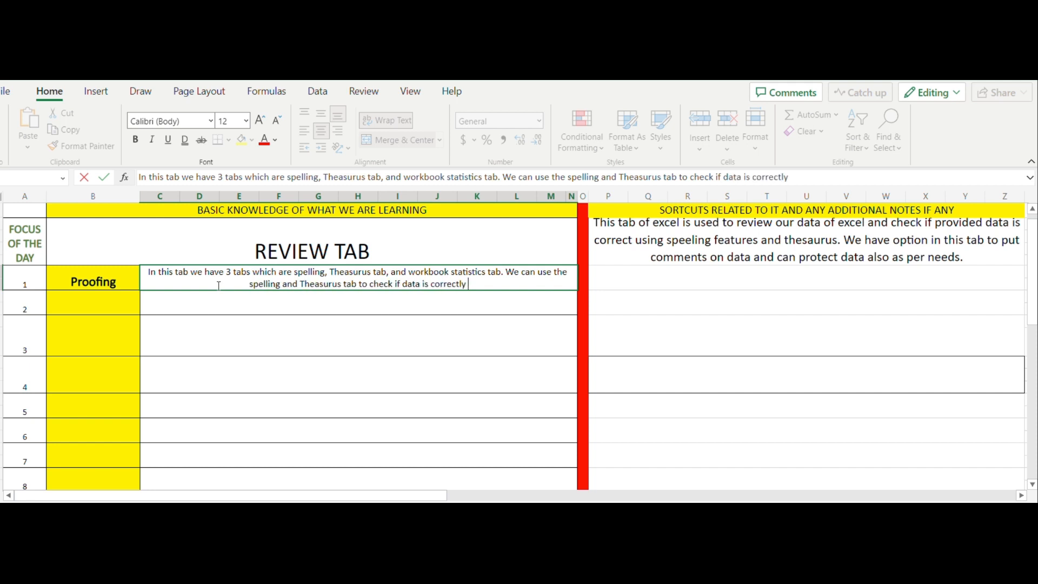
type("put or not and")
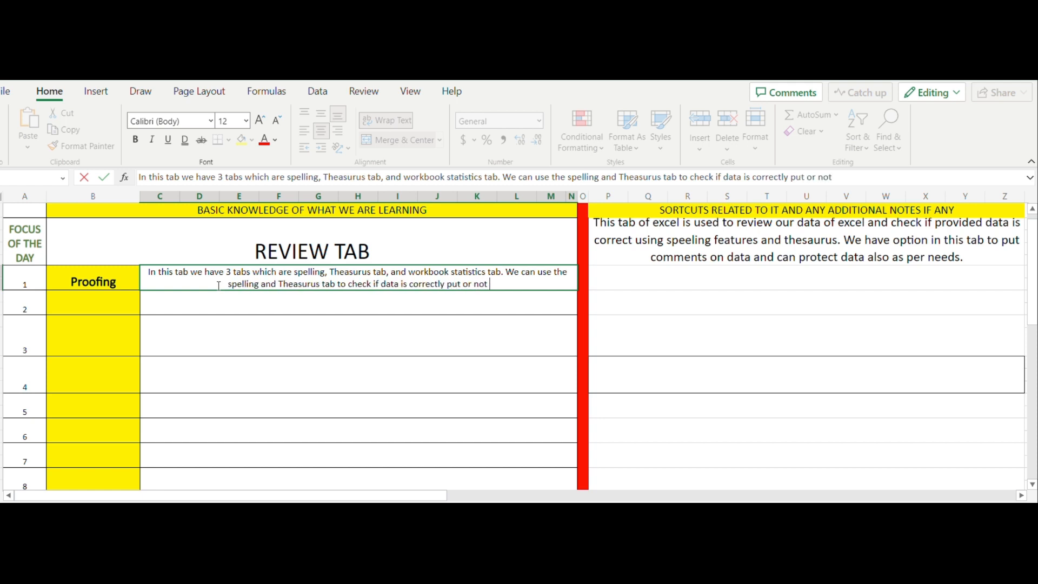
key("BackSpace")
key("BackSpace")
key("BackSpace")
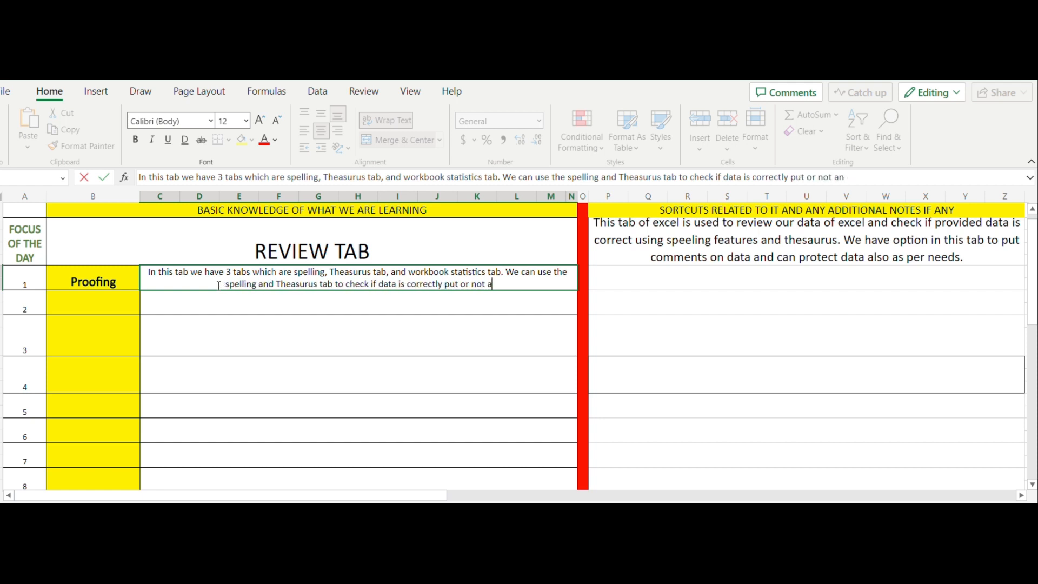
type("in excel.")
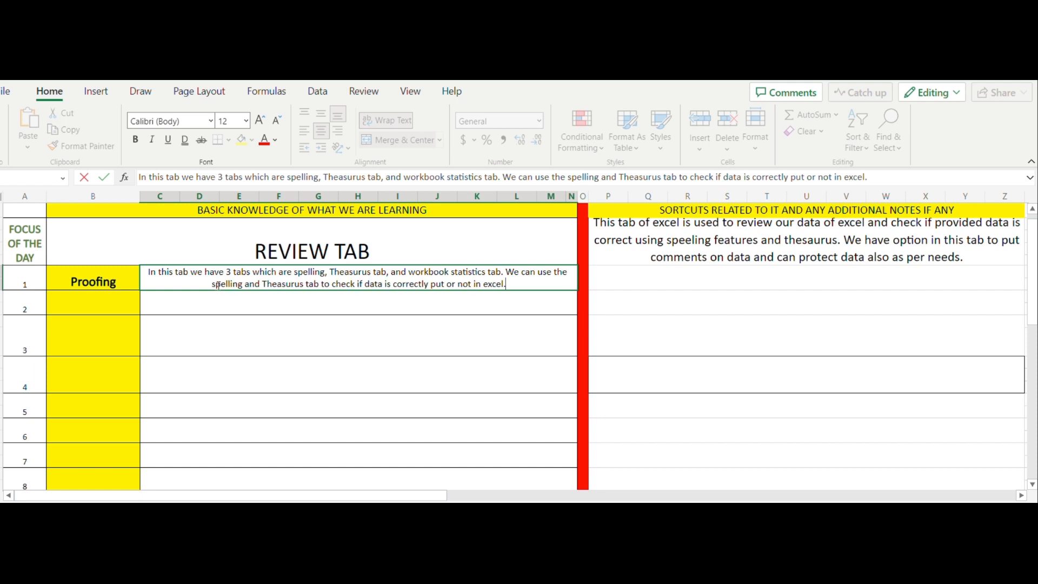
key("Tab")
Begin the additional note for the Proofing row with "We use work statistics tab to see".
key("Tab")
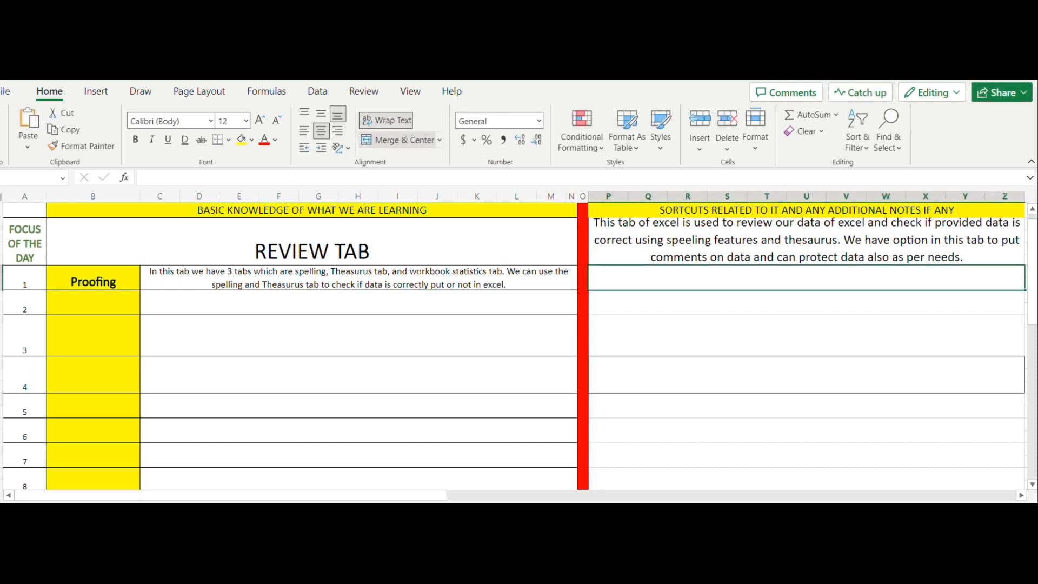
type("We")
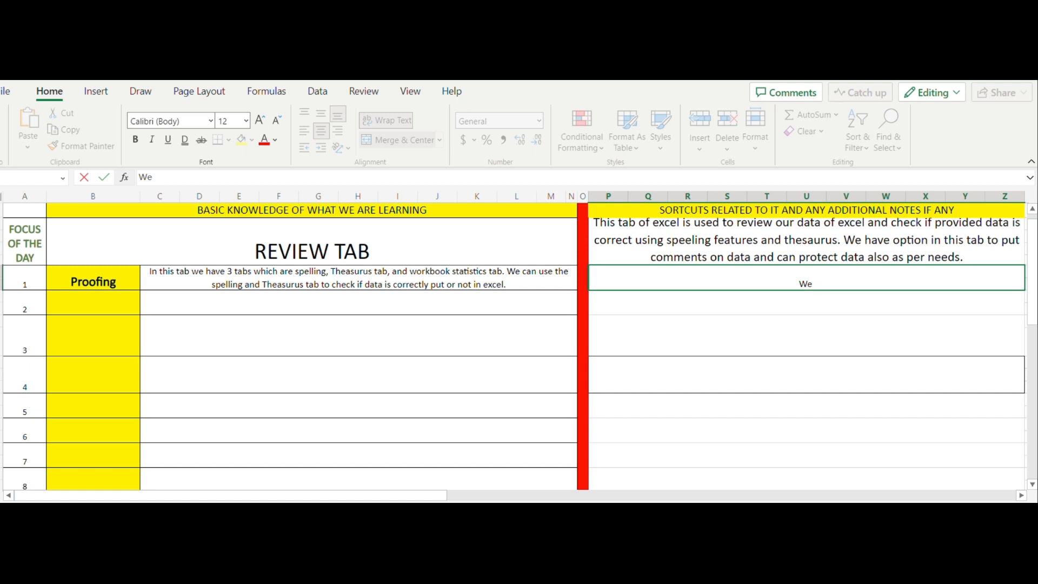
type("use work stetist")
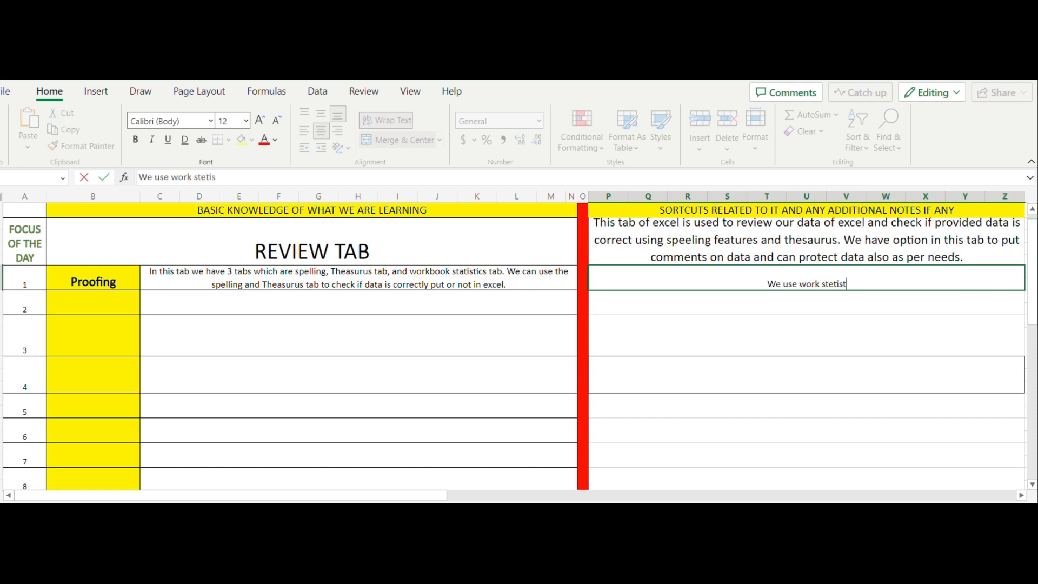
type("ics ")
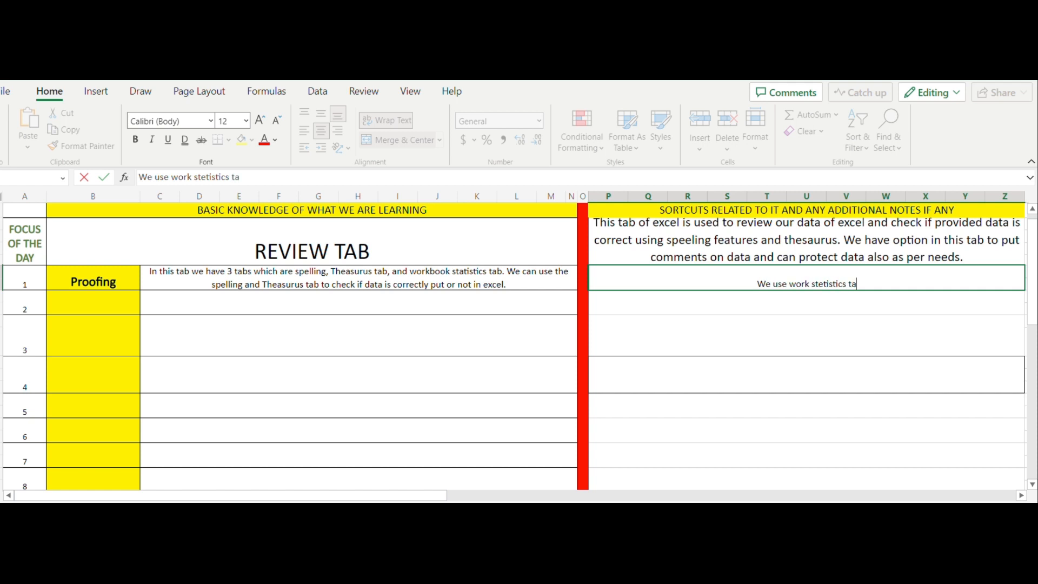
type("ta")
key("BackSpace")
key("BackSpace")
key("BackSpace")
key("BackSpace")
key("BackSpace")
key("BackSpace")
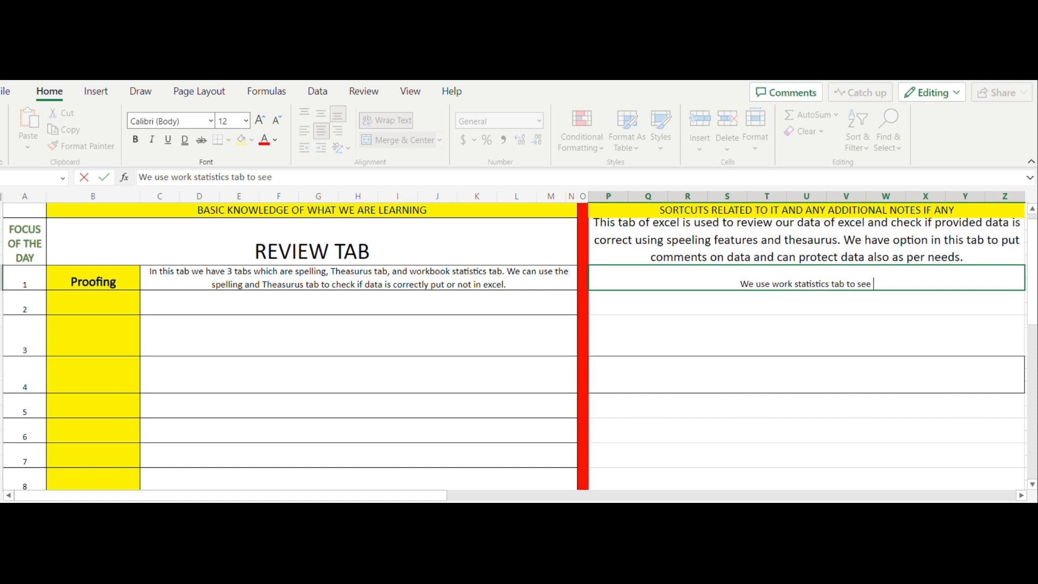
Continue the Proofing note with "what our entire data contains and its summary".
type("what our ")
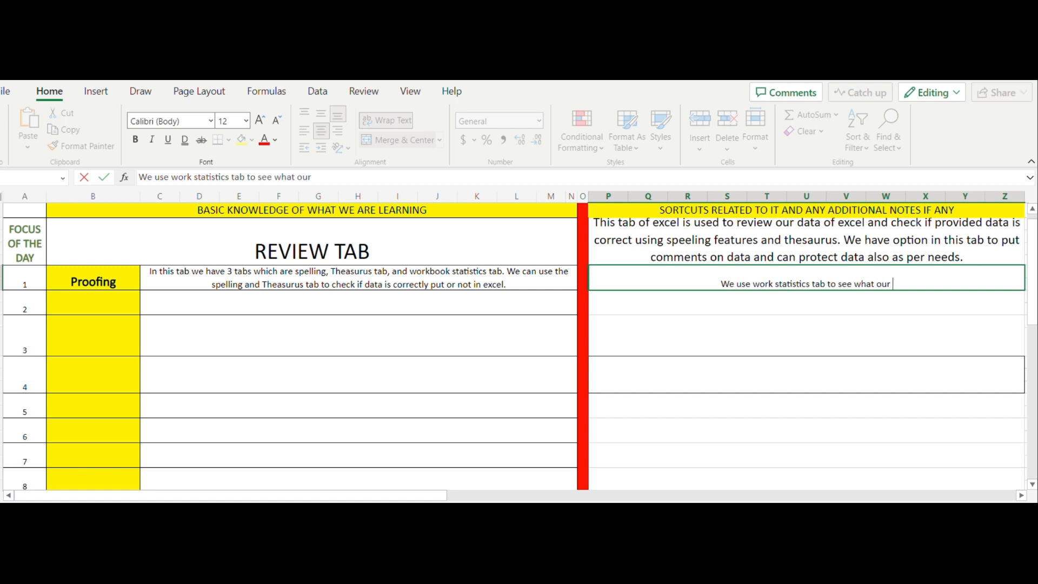
type("entri")
key("BackSpace")
key("BackSpace")
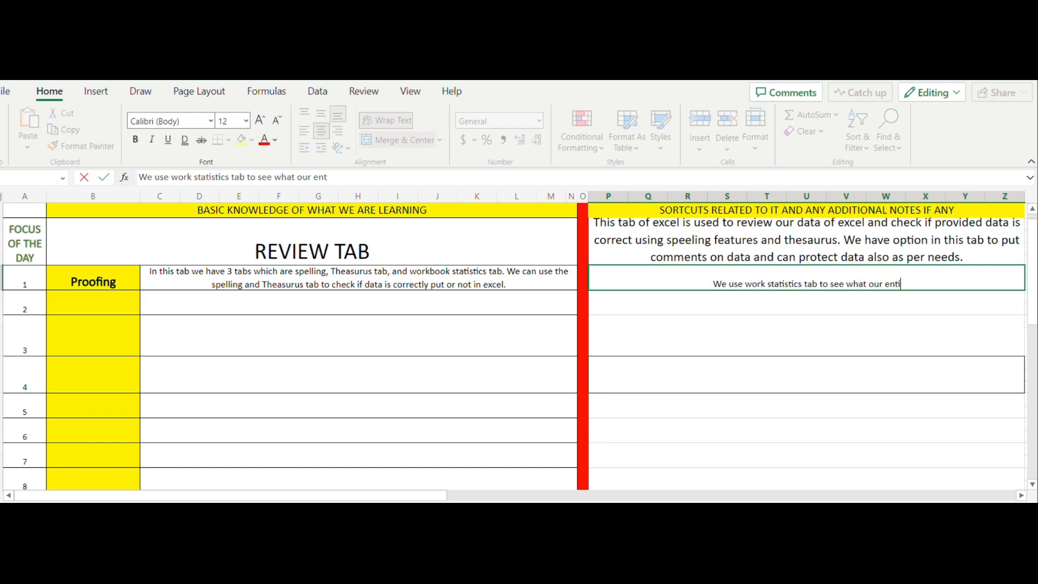
type("ire data c")
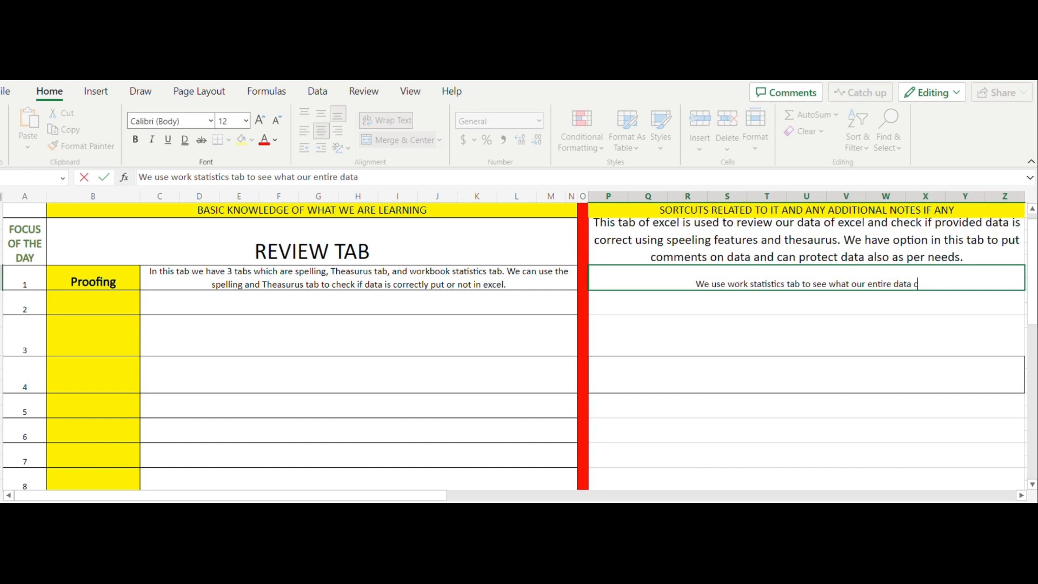
type("ontains and its ")
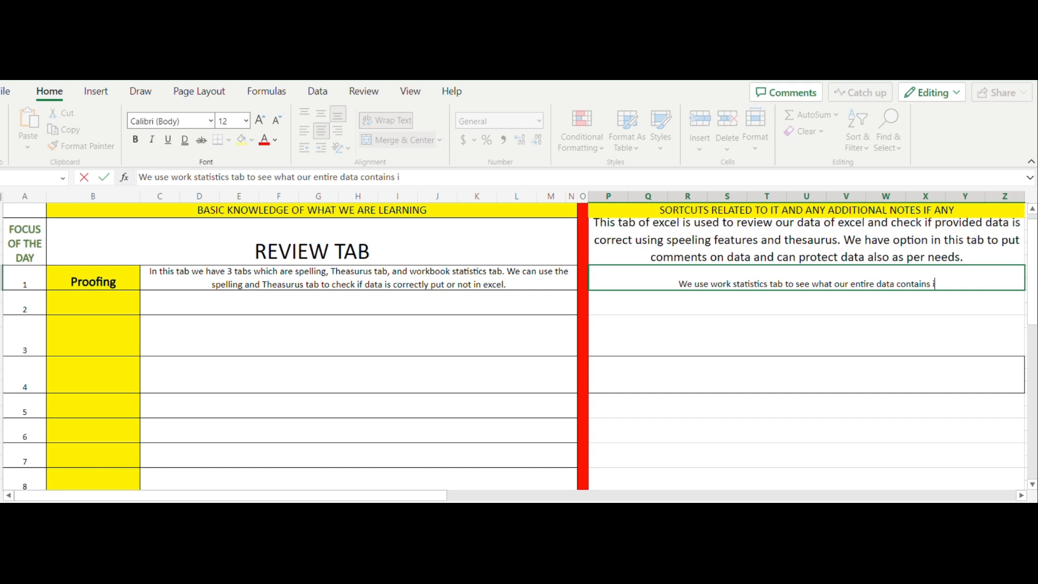
type("us")
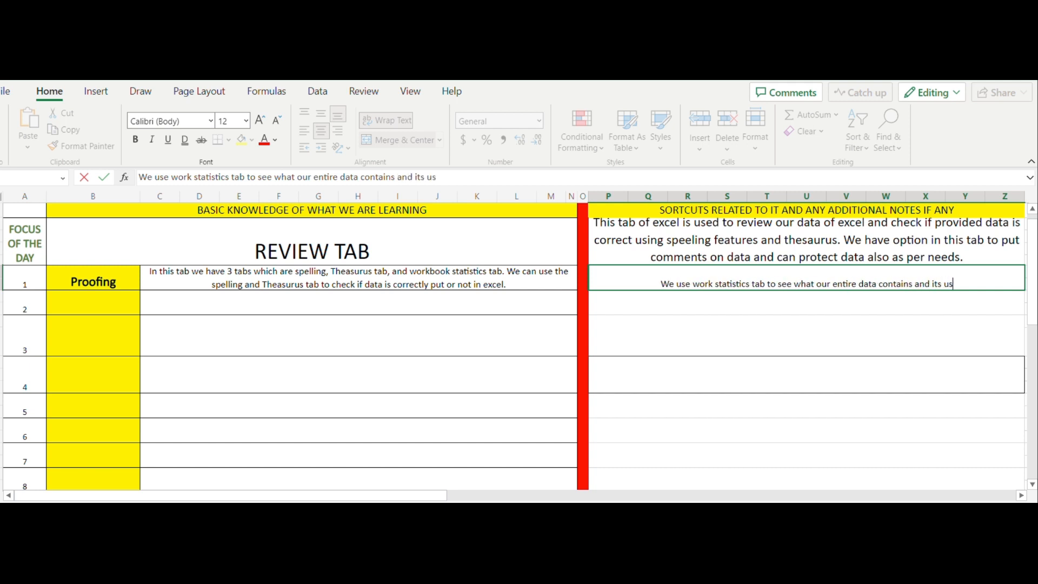
key("BackSpace")
key("BackSpace")
type("summ")
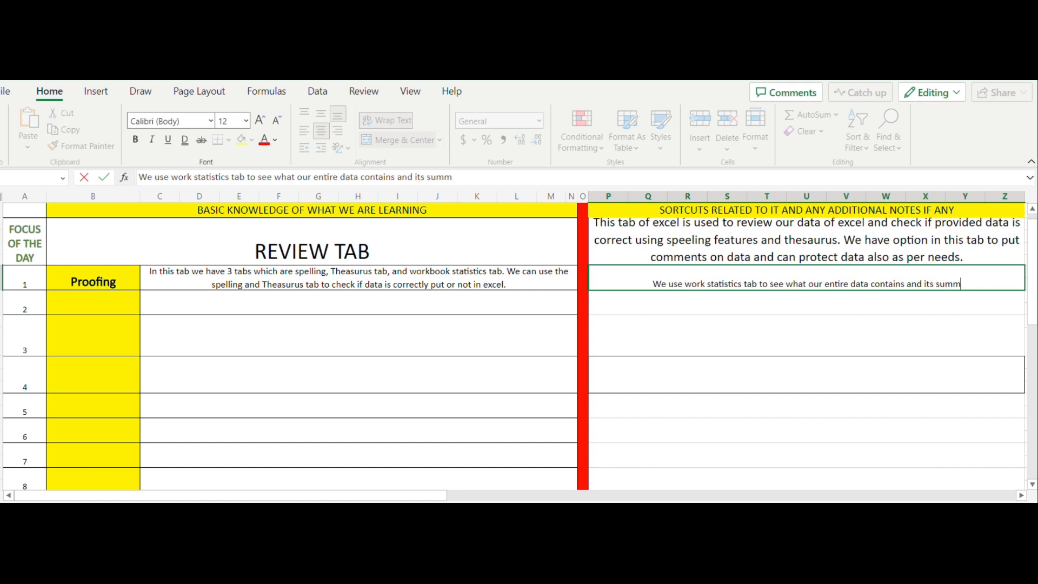
type("ary ")
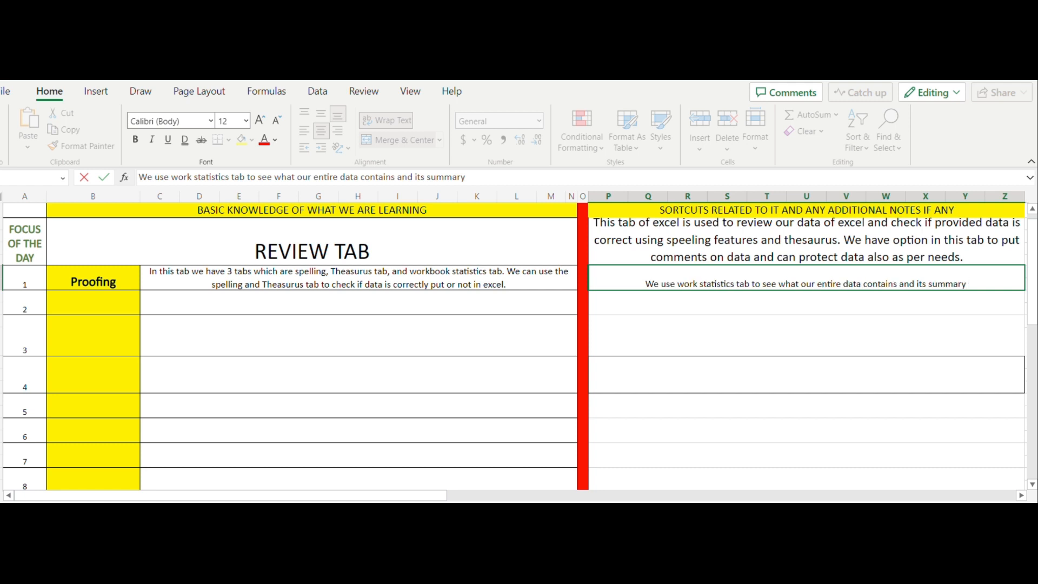
Finish the Proofing note with "that how many formulas applied then how many pivot table are there in our excel etc." and commit the entry.
type("that")
type("w m")
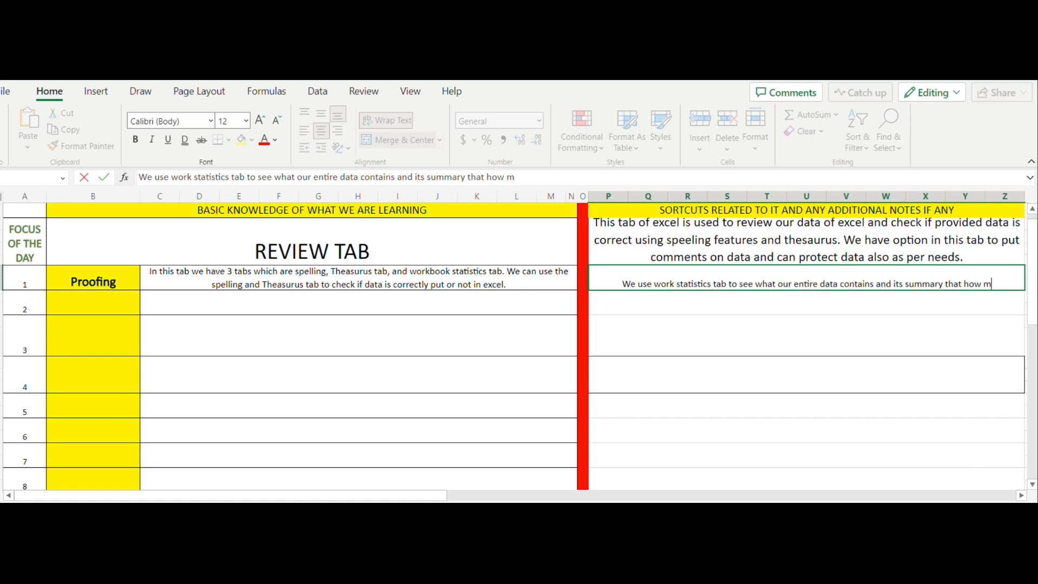
type("any formula")
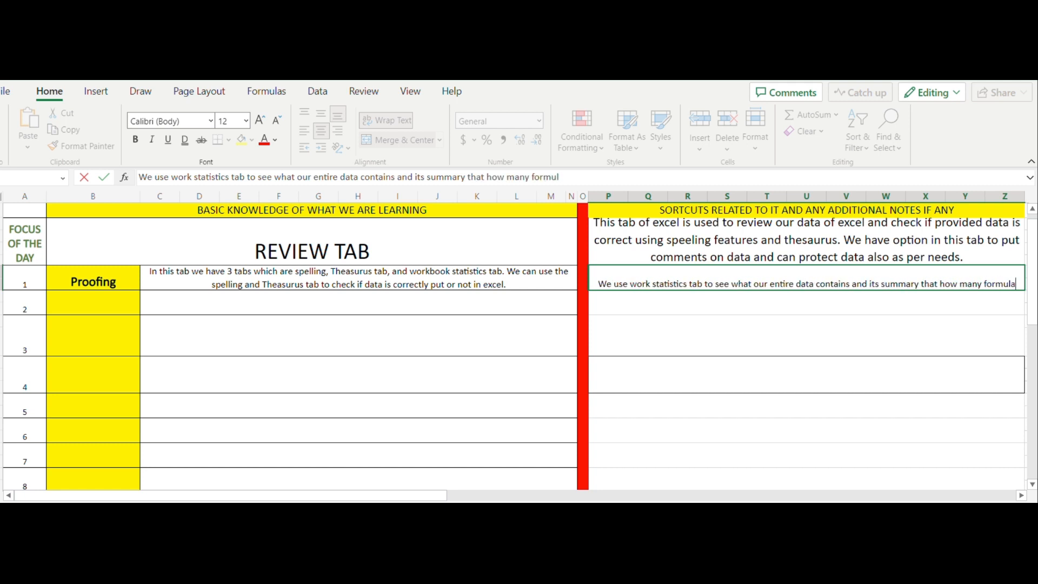
type("s applied th")
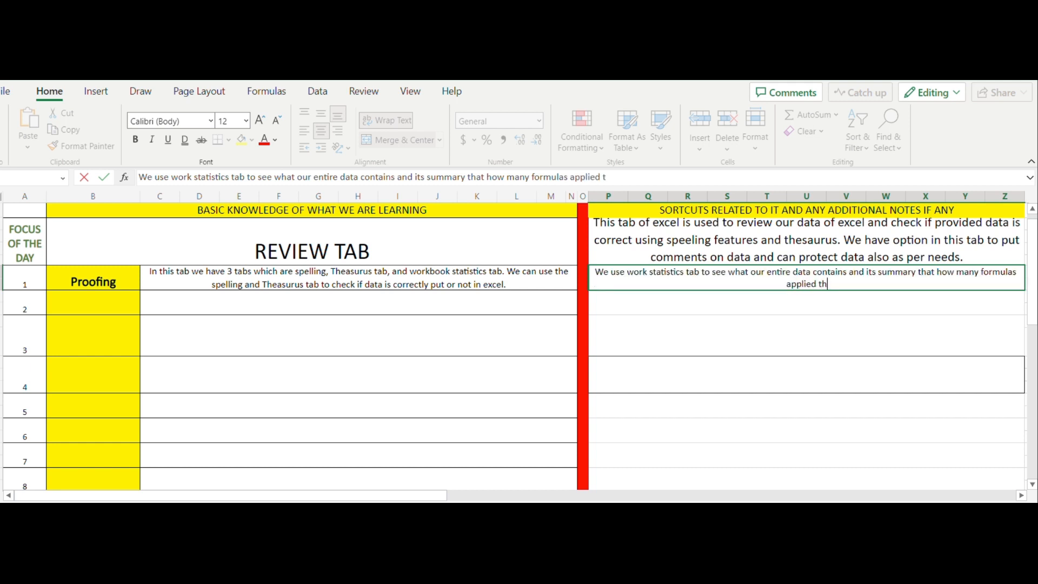
type("en how man")
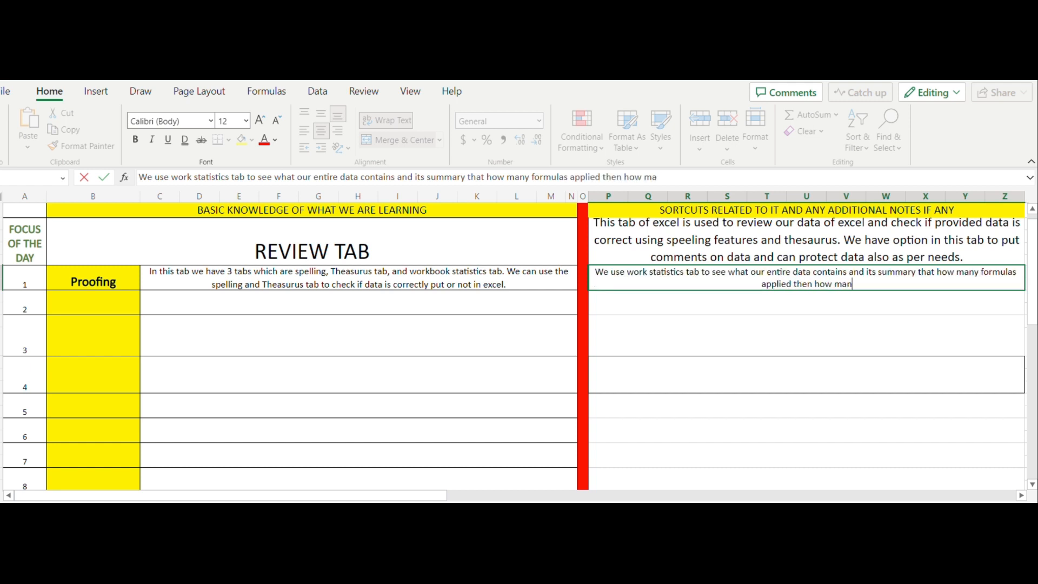
type("y pivot ta")
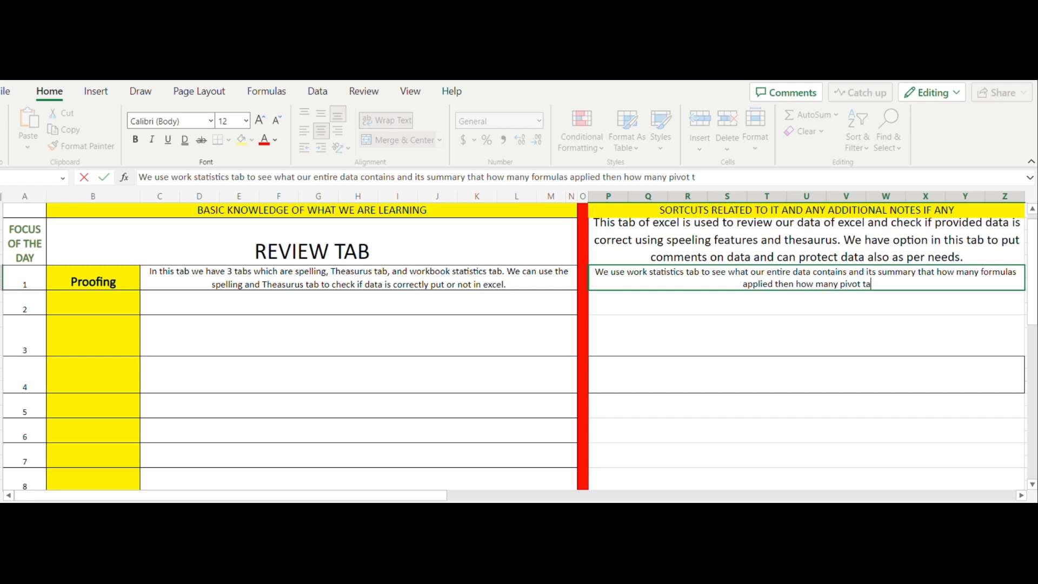
type("ble are there i")
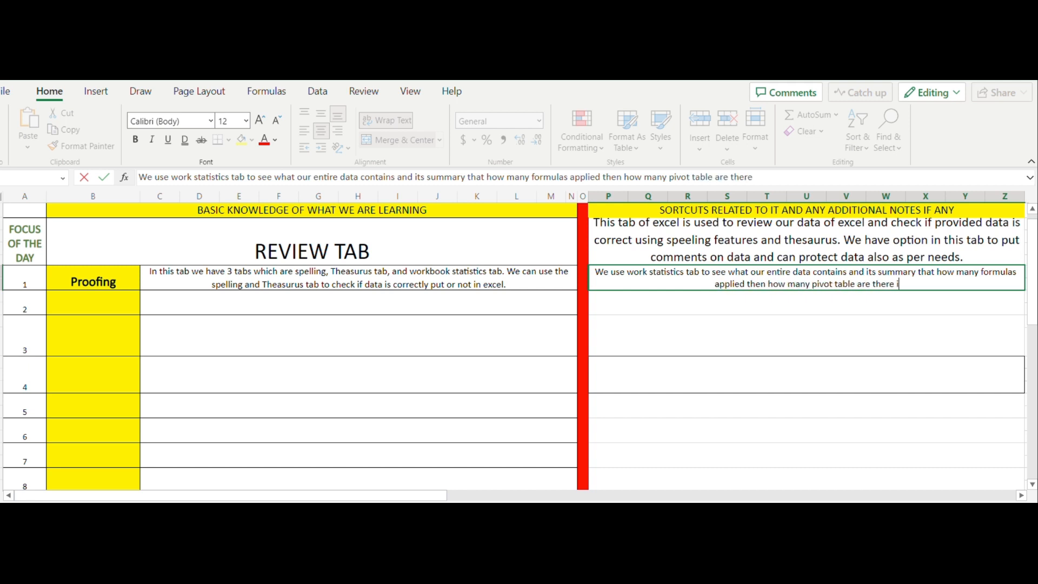
type("n our excel et")
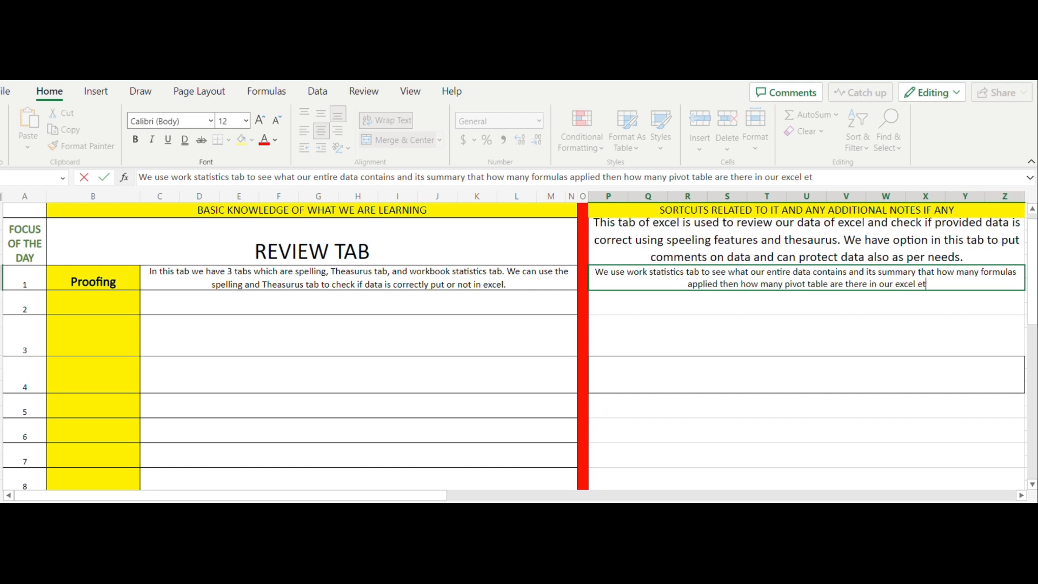
type("c.")
key("Return")
Enter "Accessibility" as the group label in row 2, below Proofing.
key("Left")
key("Left")
key("Left")
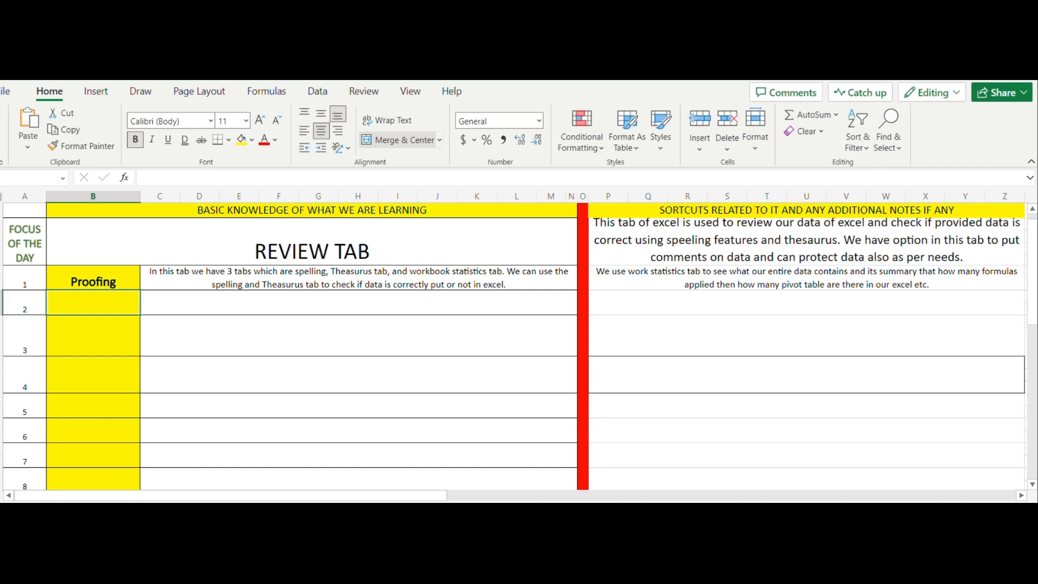
type("A")
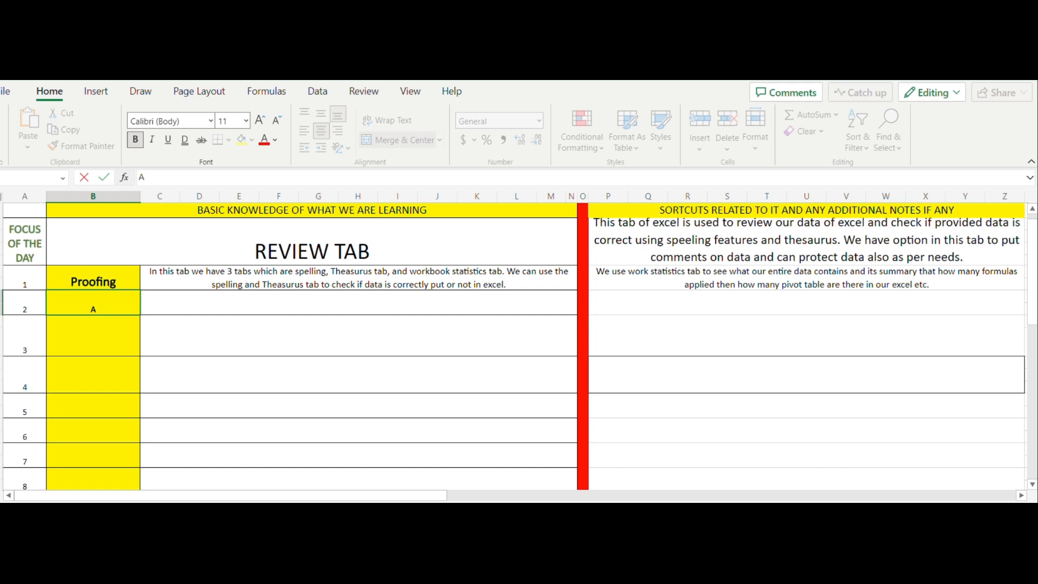
type("ccessibility")
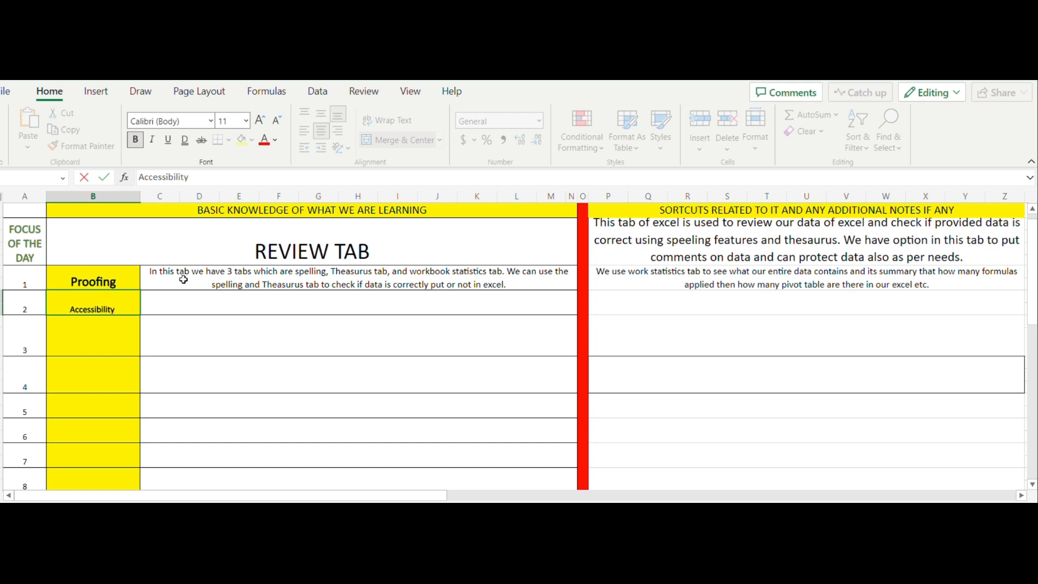
Commit the Accessibility label and set its font size to 14.
left_click(260, 120)
left_click(259, 120)
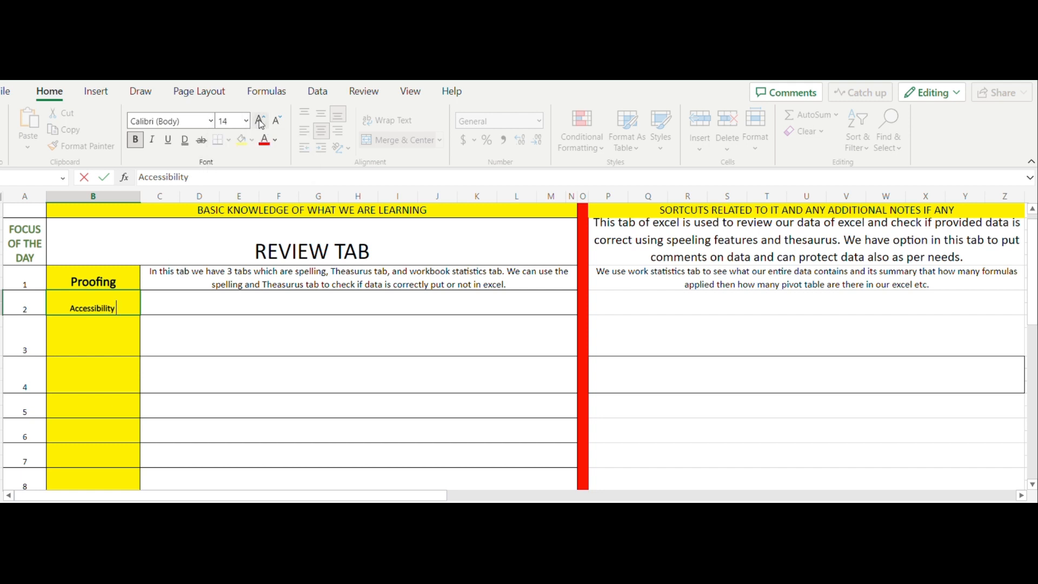
left_click(174, 300)
left_click(115, 299)
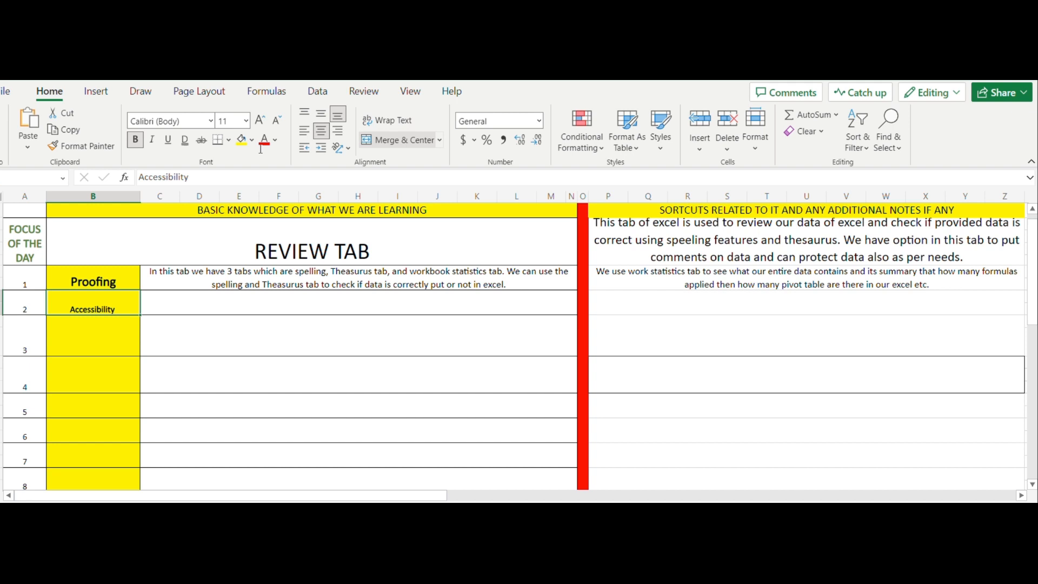
left_click(262, 120)
left_click(262, 121)
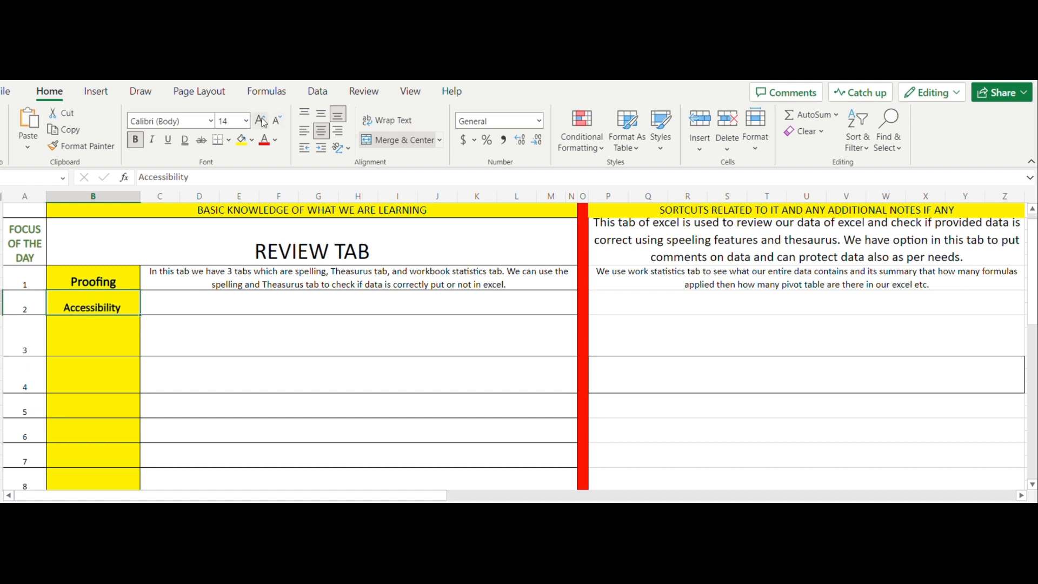
Begin the Accessibility description with "In this tab we have some tab like ALT Text,".
left_click(201, 298)
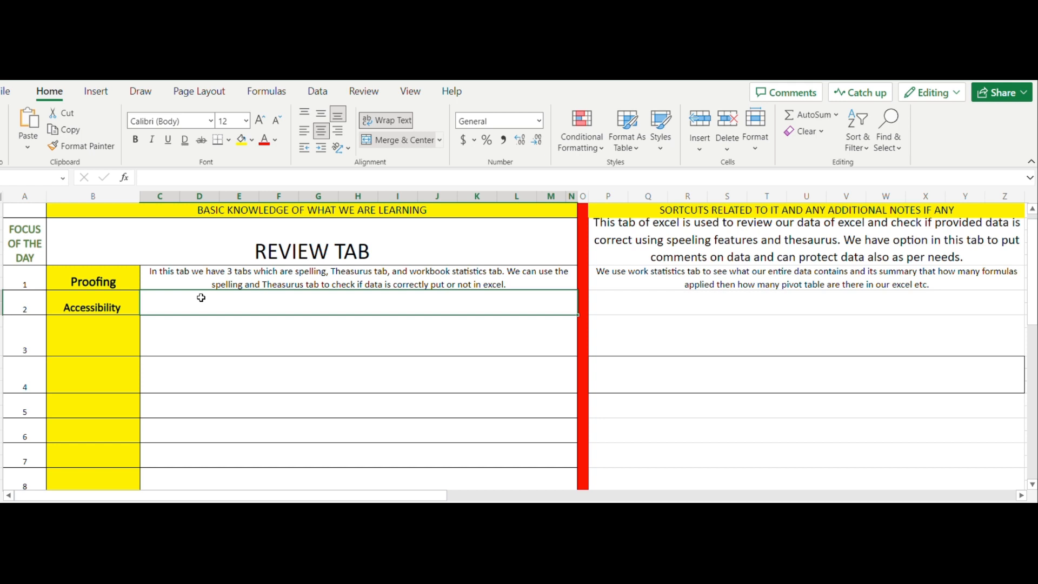
type("In this ta")
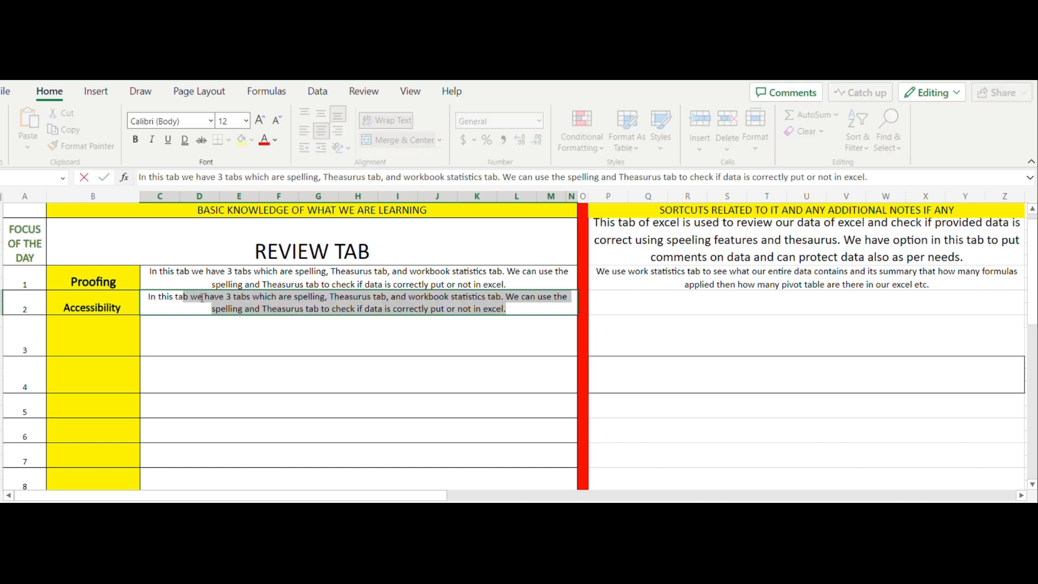
type("b we have some tab ")
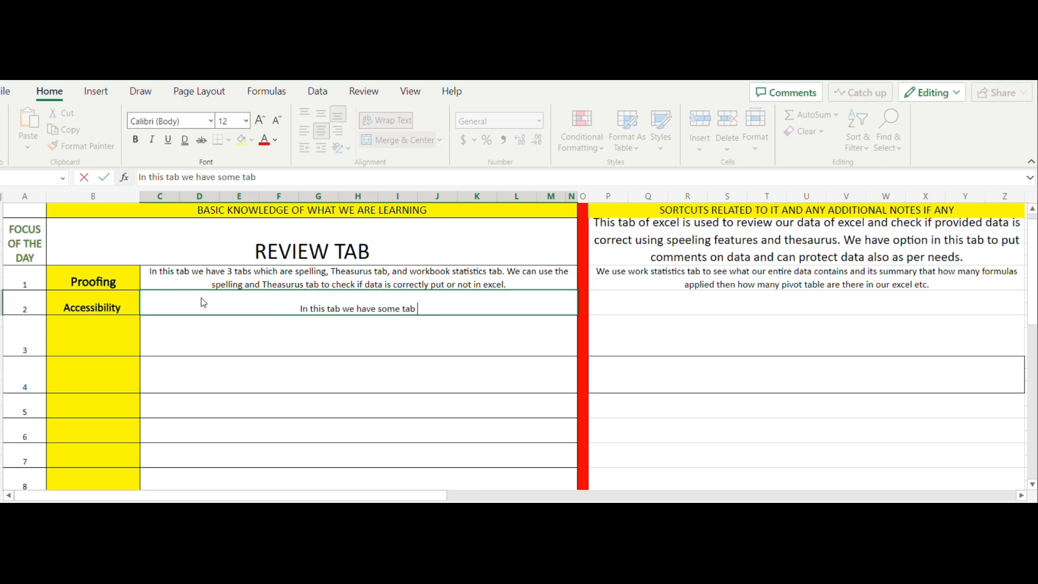
type("like AL")
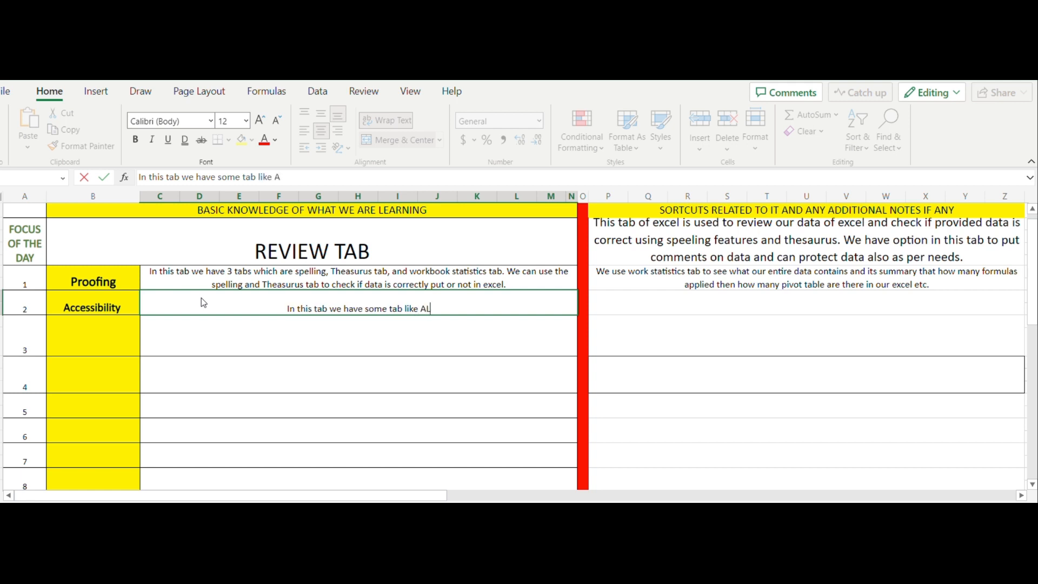
type("T Tex")
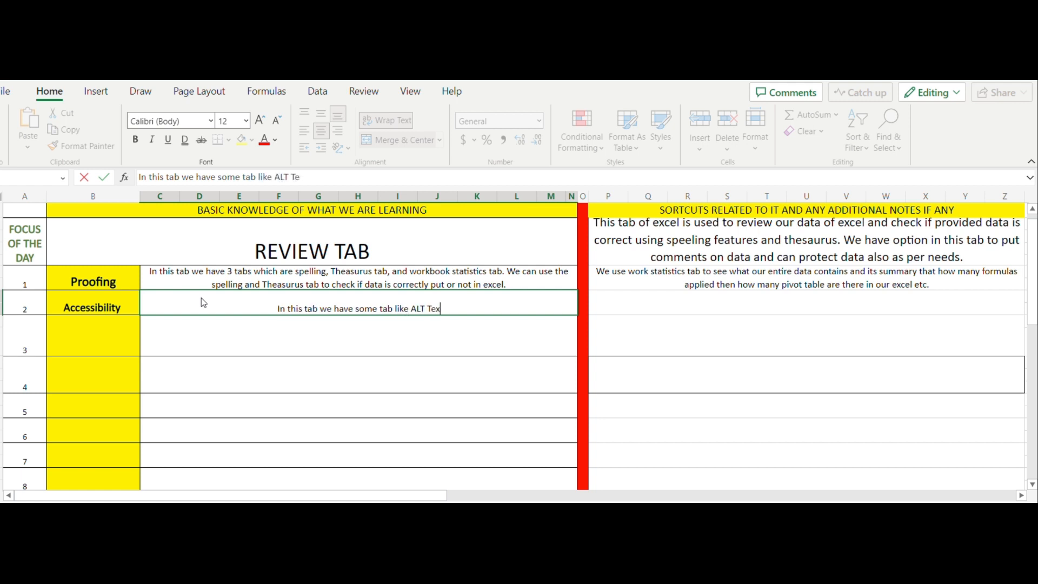
type("t, ")
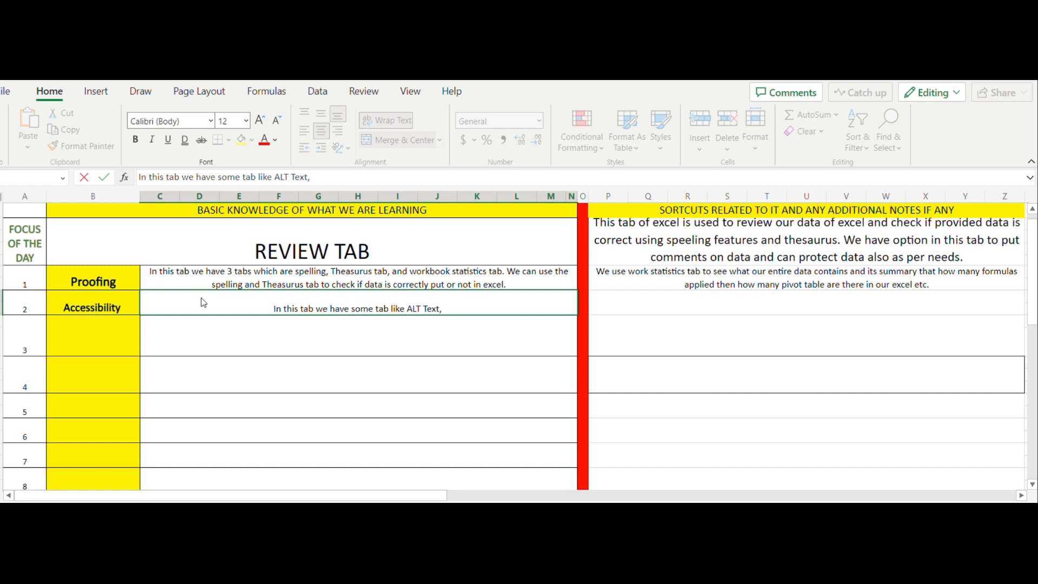
Continue the Accessibility description with "Format a table, Unmerge Cells,".
type("Format a ")
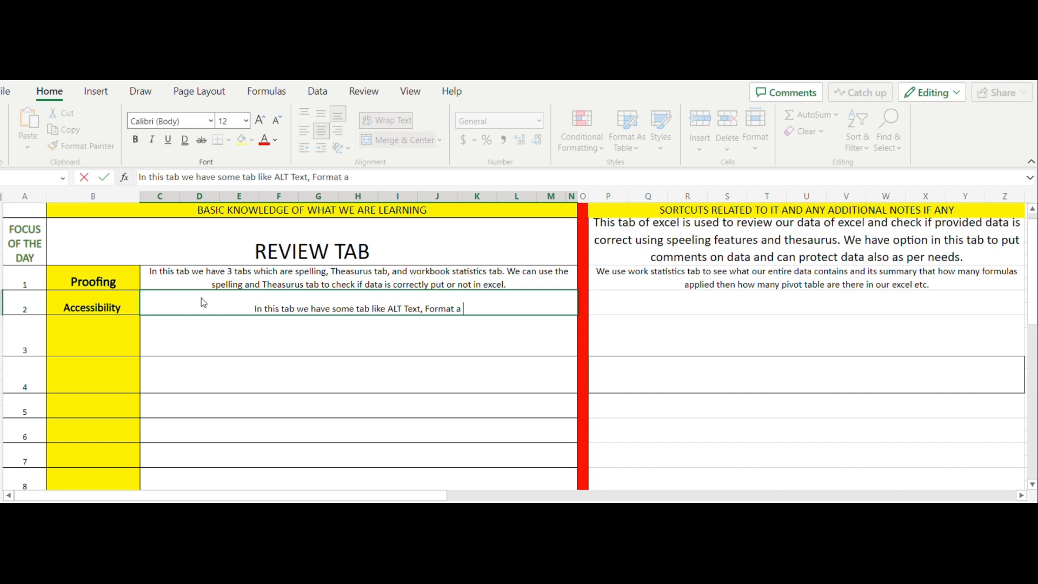
type("table,")
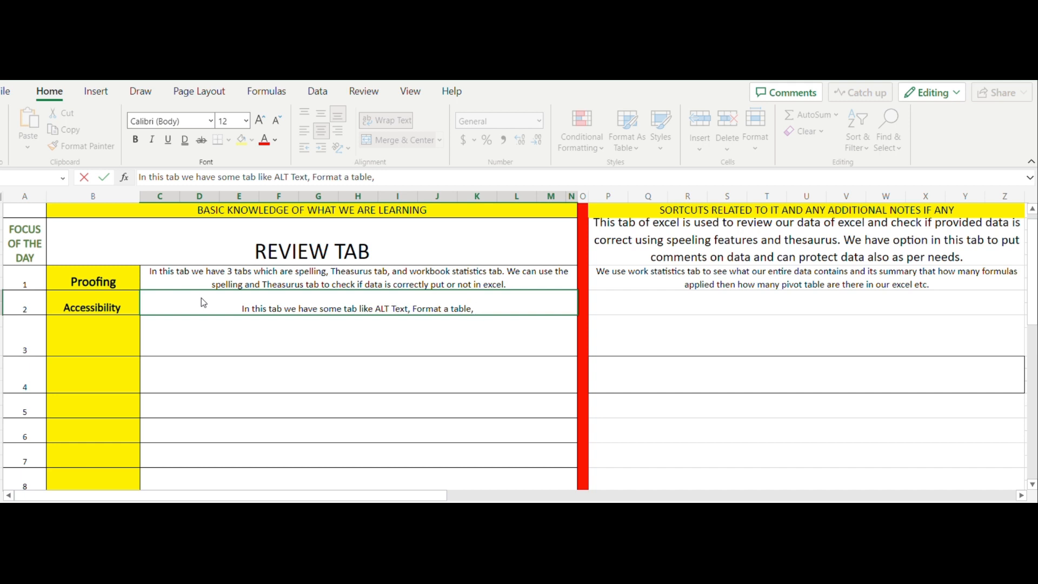
type("Unm")
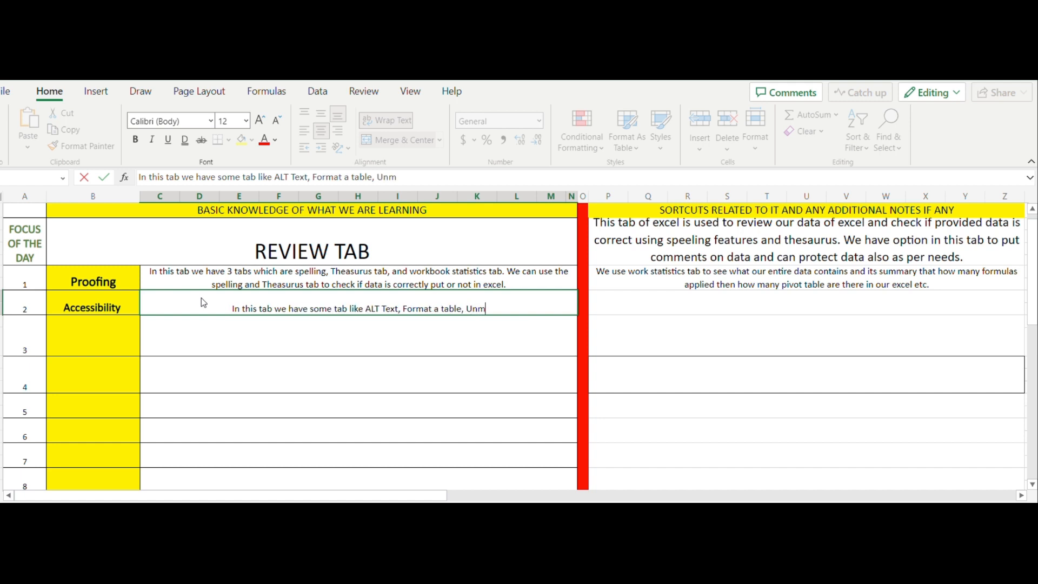
type("erge Cells, ")
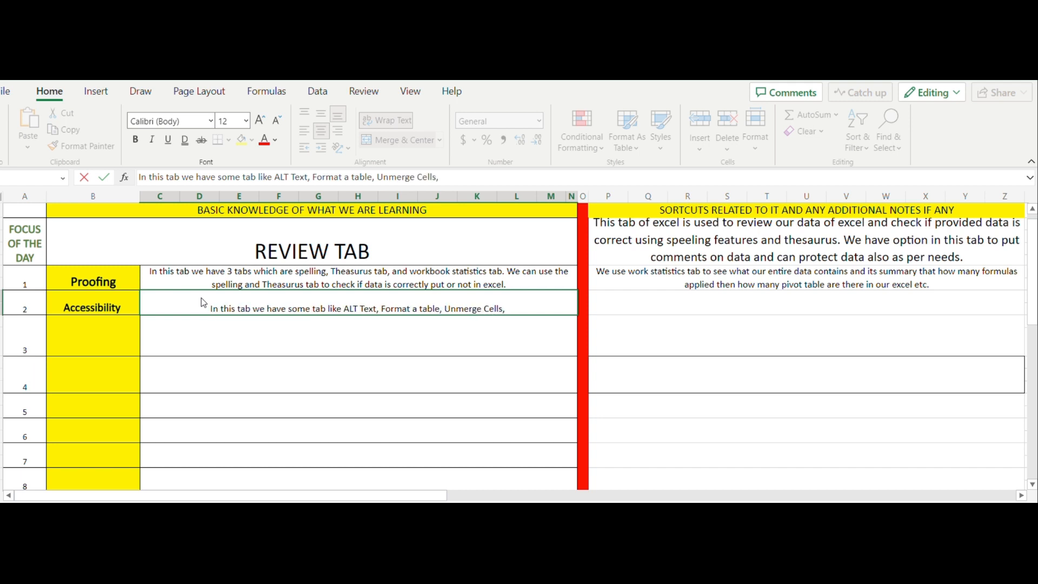
Finish the Accessibility description with "options accessibility." and commit the entry.
type("opton")
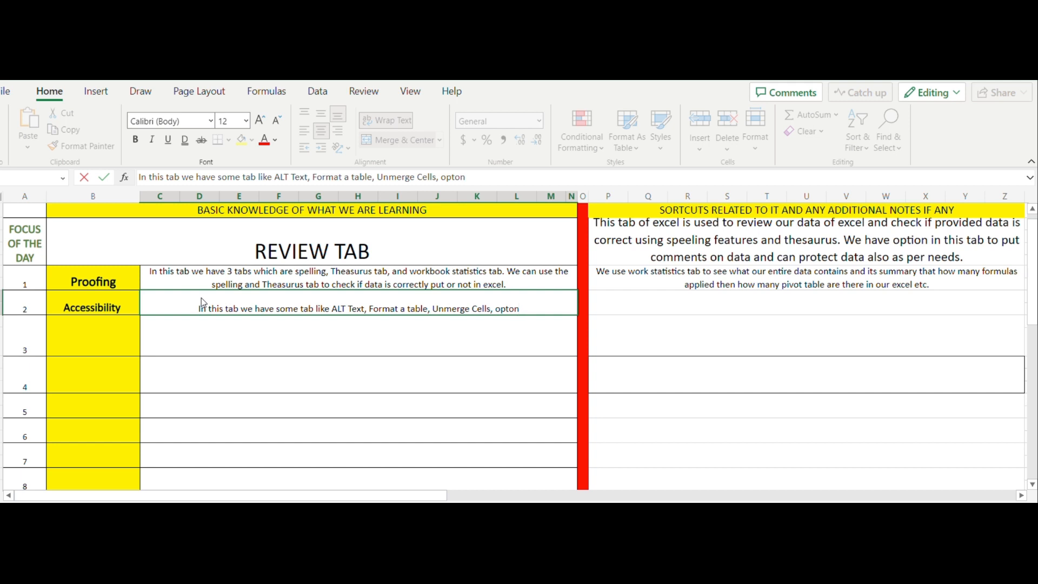
key("BackSpace")
key("BackSpace")
type("ions ")
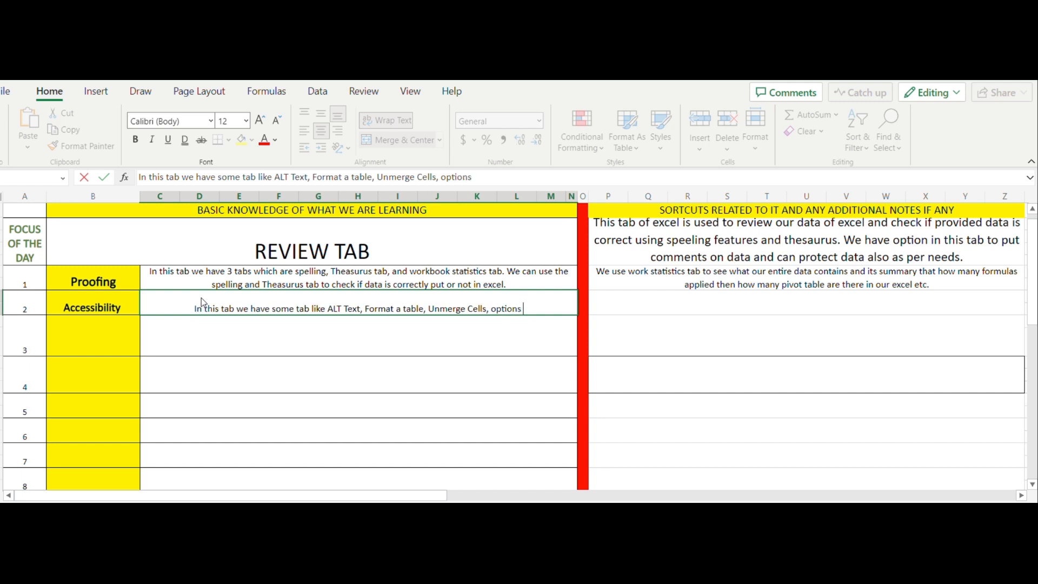
type("acce")
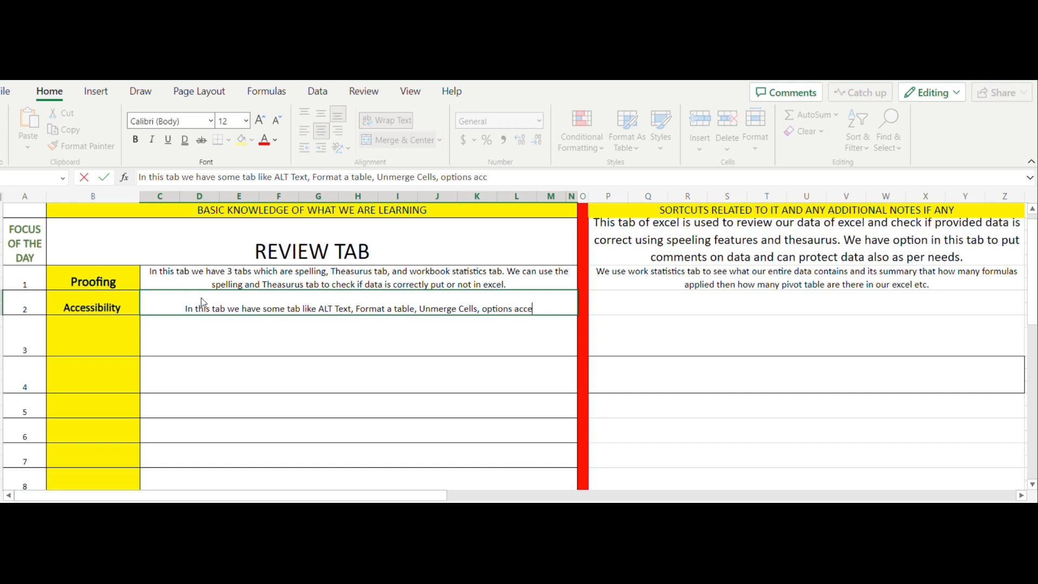
type("ssibli")
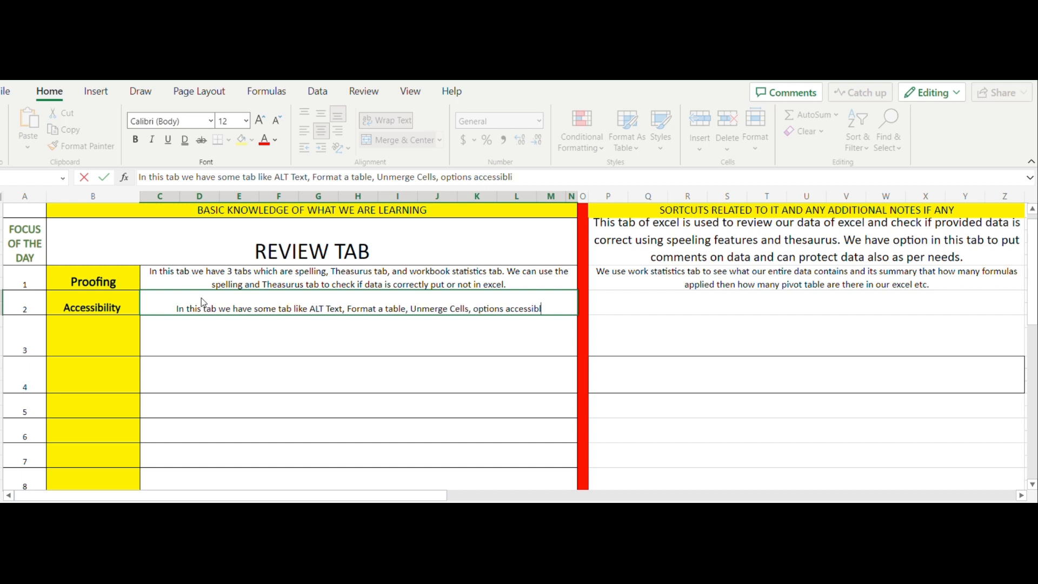
key("BackSpace")
key("BackSpace")
type("ility")
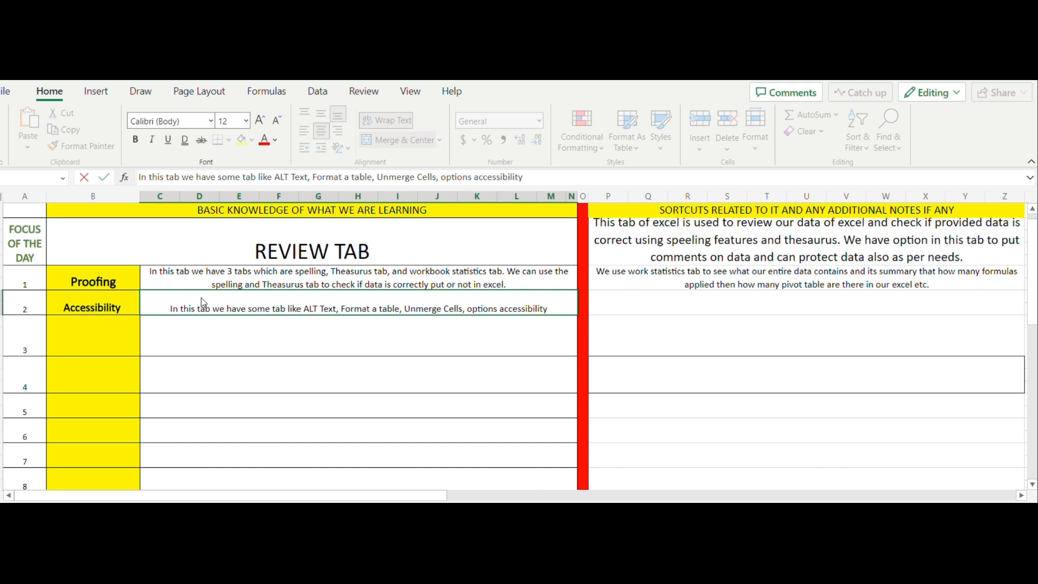
type(". We")
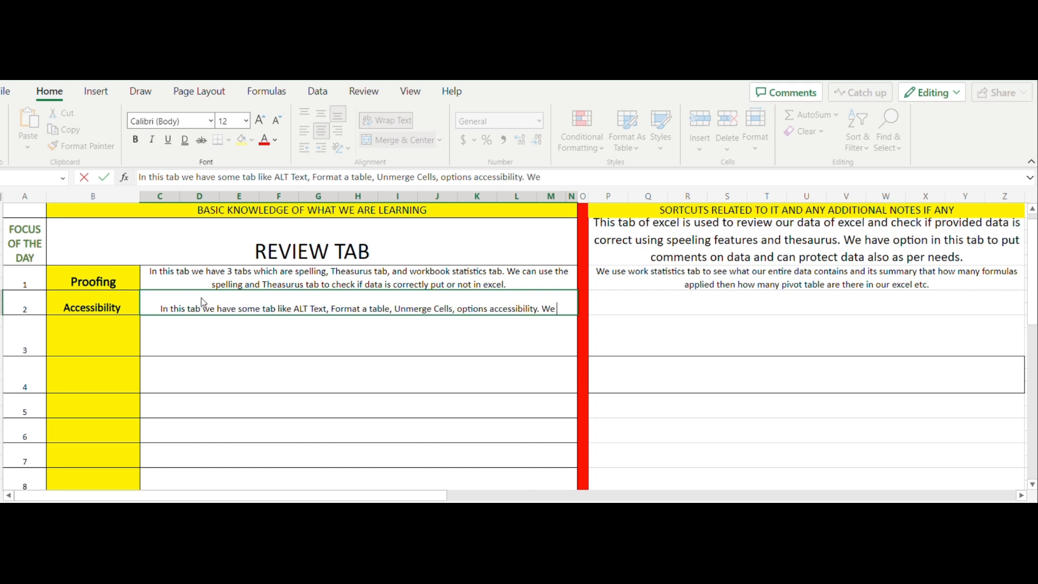
key("BackSpace")
key("BackSpace")
key("BackSpace")
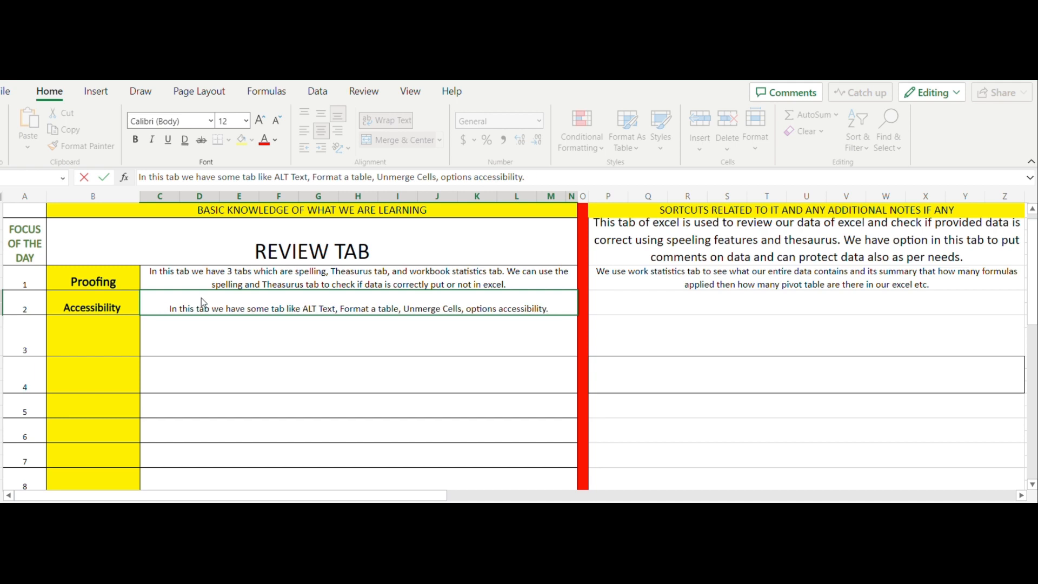
key("Tab")
Begin the Accessibility additional note with "We use format a table tab to format our entire tab in different format which".
key("Tab")
type("We ")
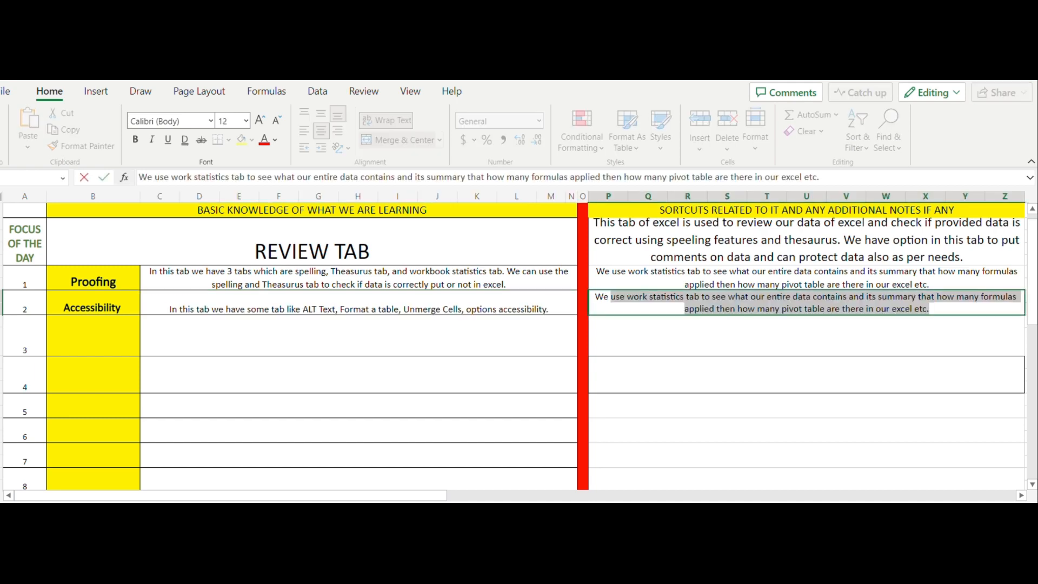
type("use for")
key("BackSpace")
key("BackSpace")
key("BackSpace")
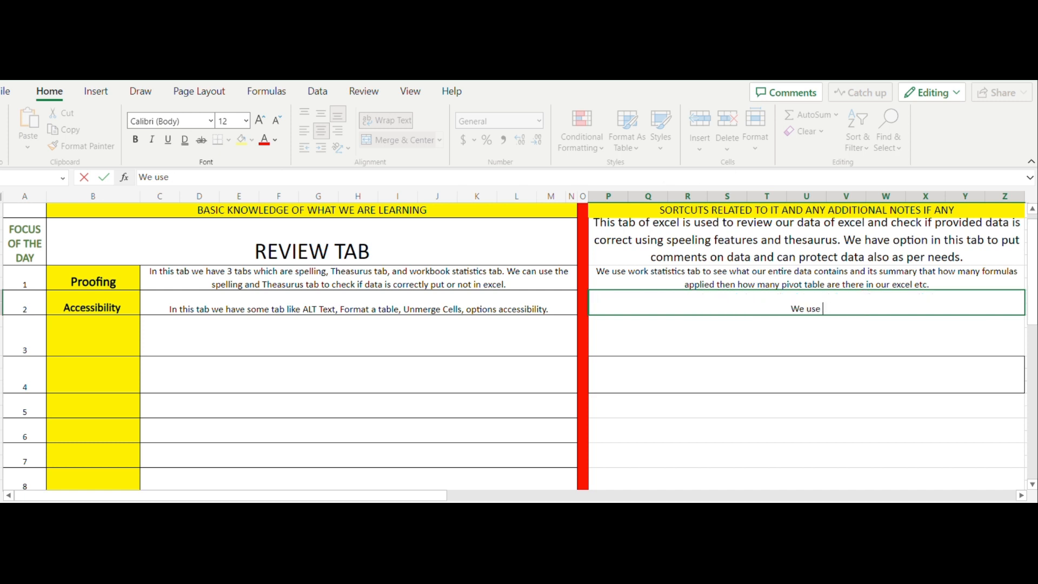
type("format a table tab to forma")
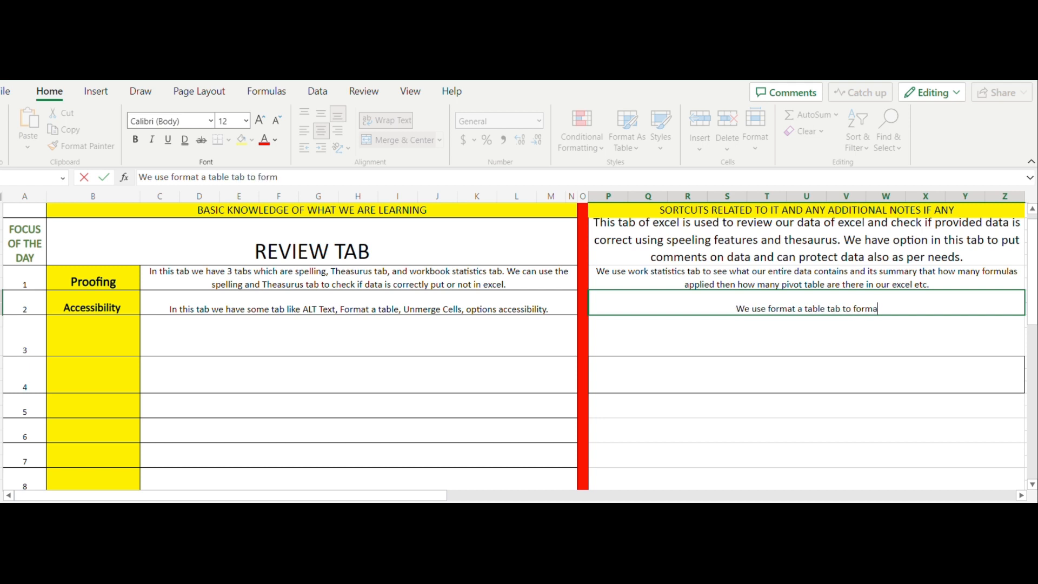
type("t our entir")
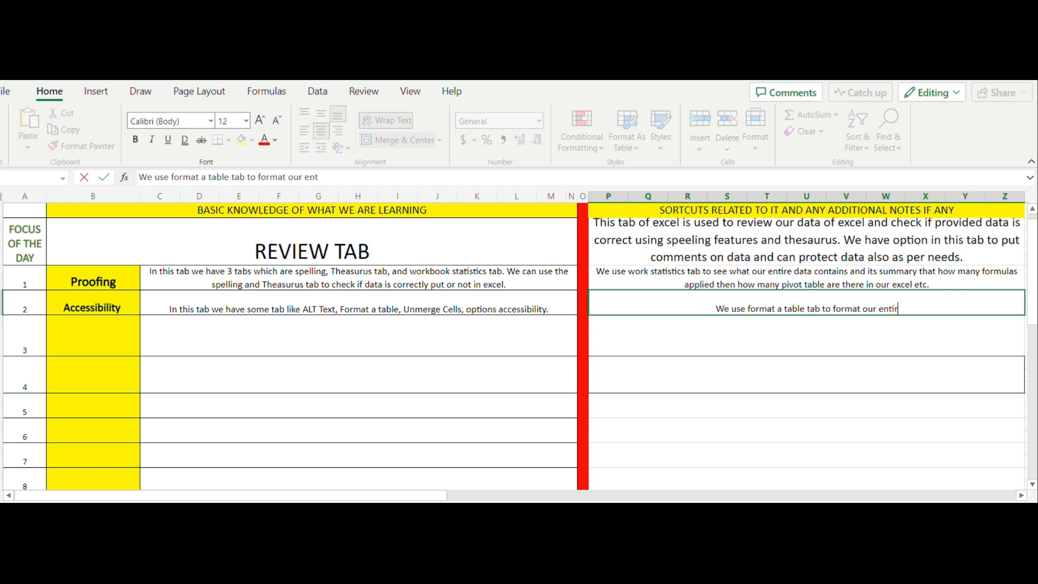
type("e tab in diffeen")
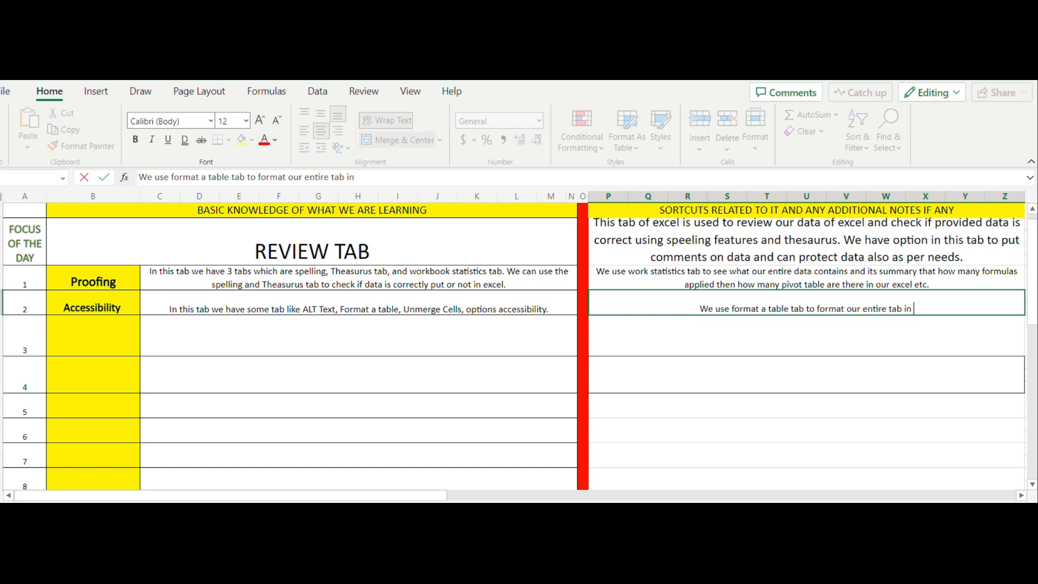
key("BackSpace")
key("BackSpace")
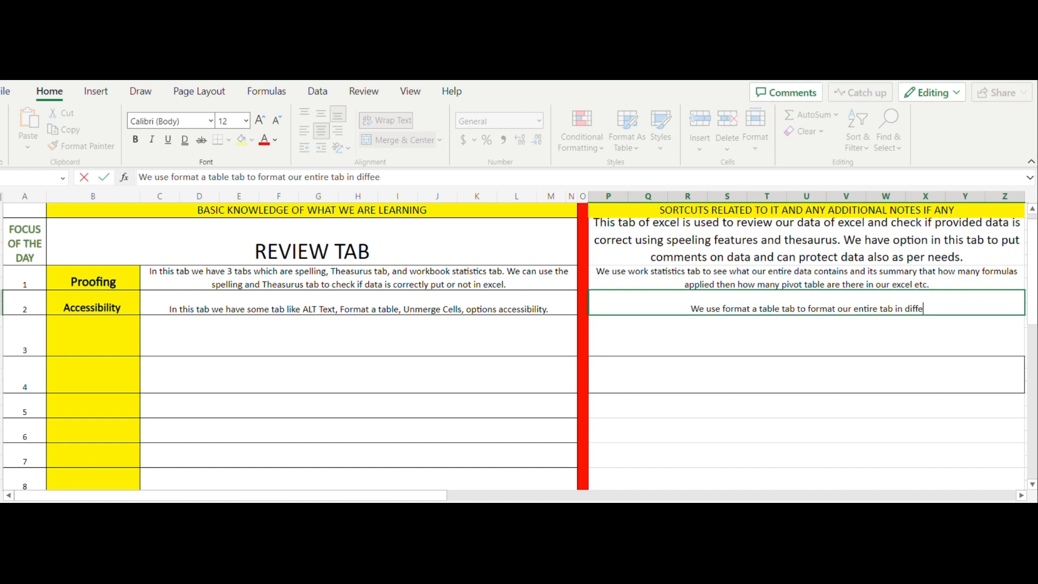
type("rent format which ")
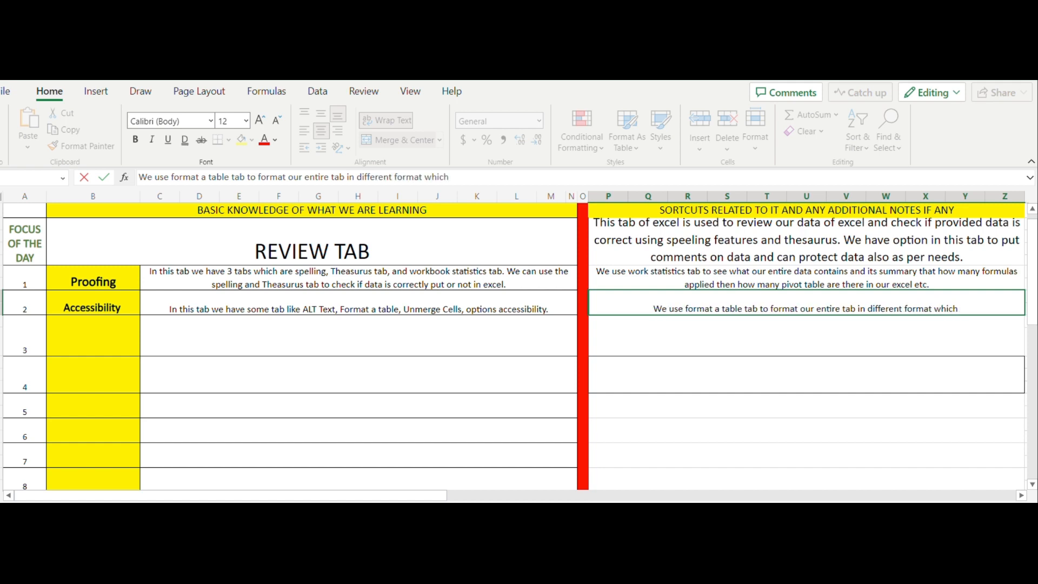
Finish the Accessibility additional note with "looks good as per our data." and commit the entry.
type("looks go")
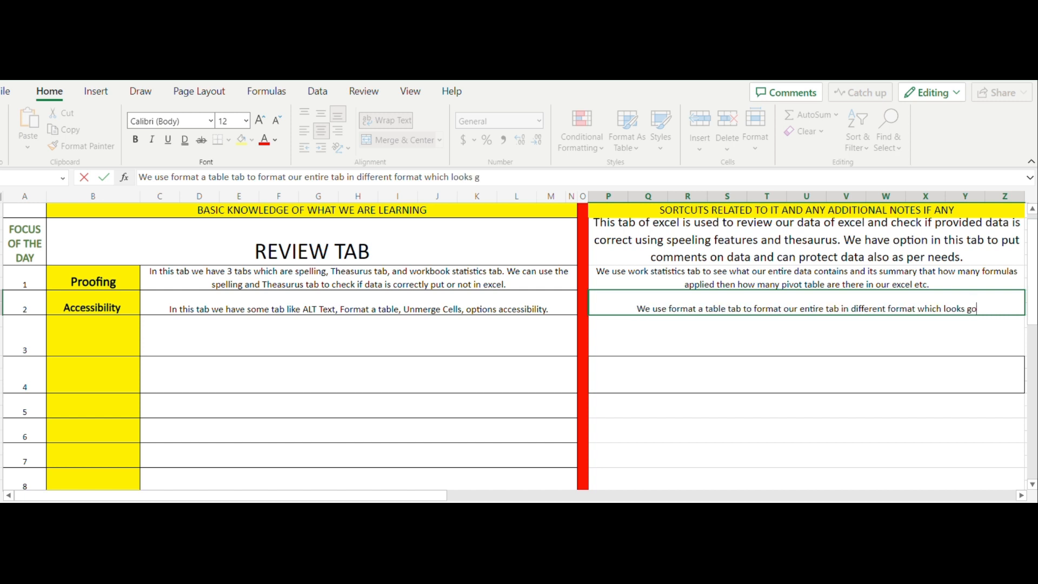
type("od as pe")
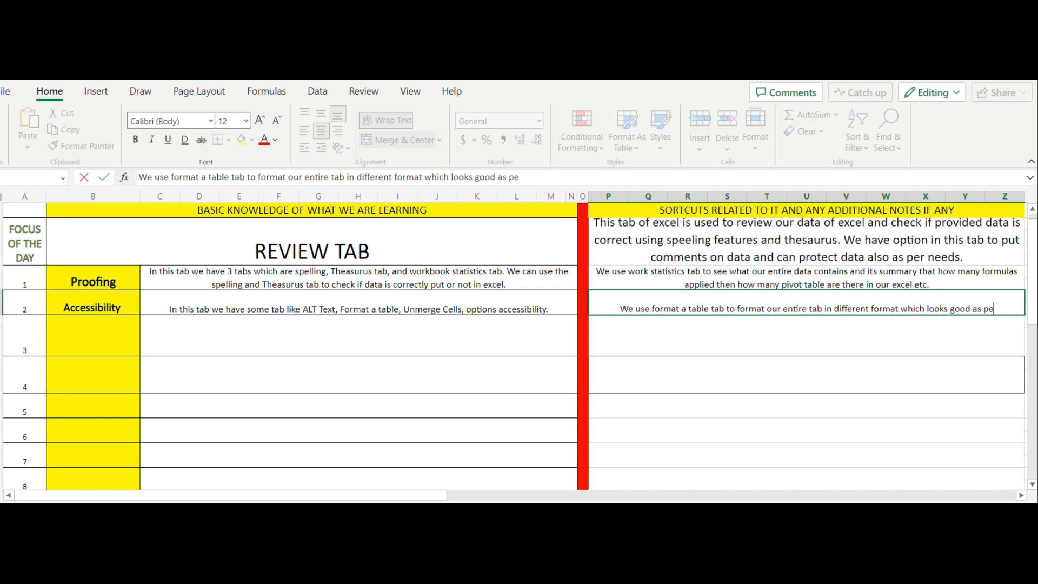
type("r our data.")
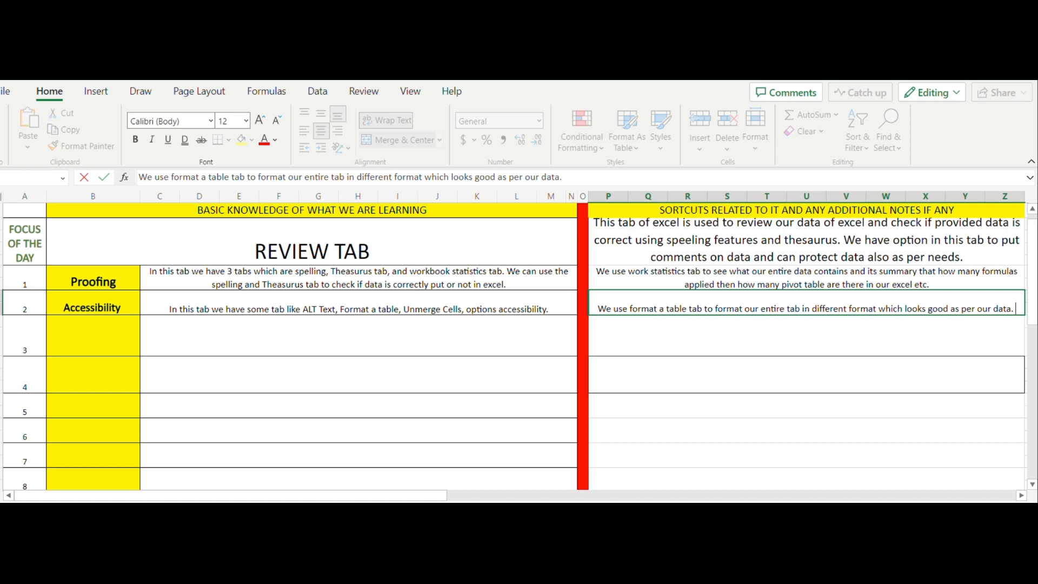
key("Return")
Enter "Insights" as the group label in row 3, below Accessibility.
key("Left")
key("Left")
key("Left")
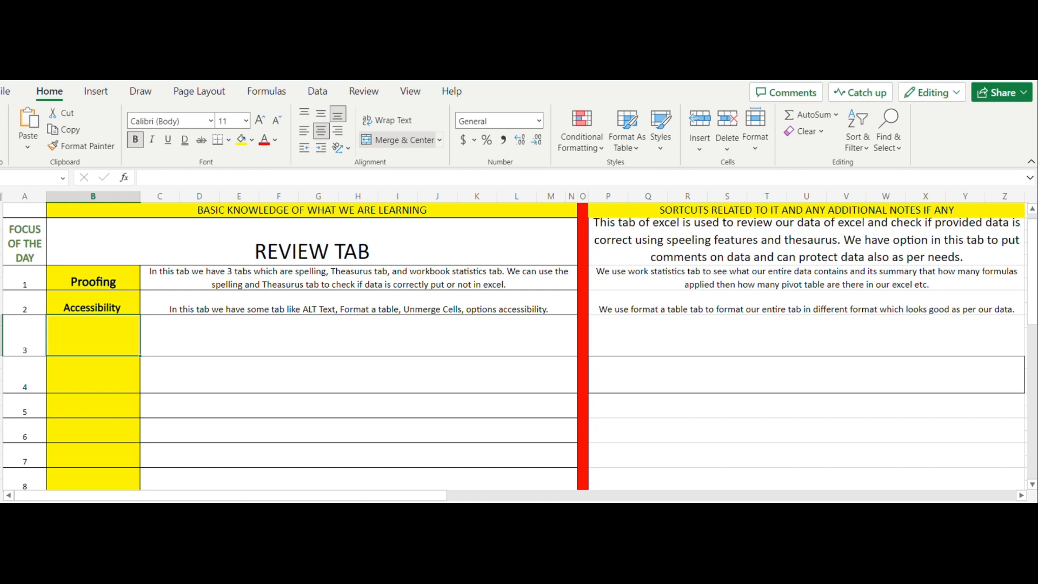
type("i")
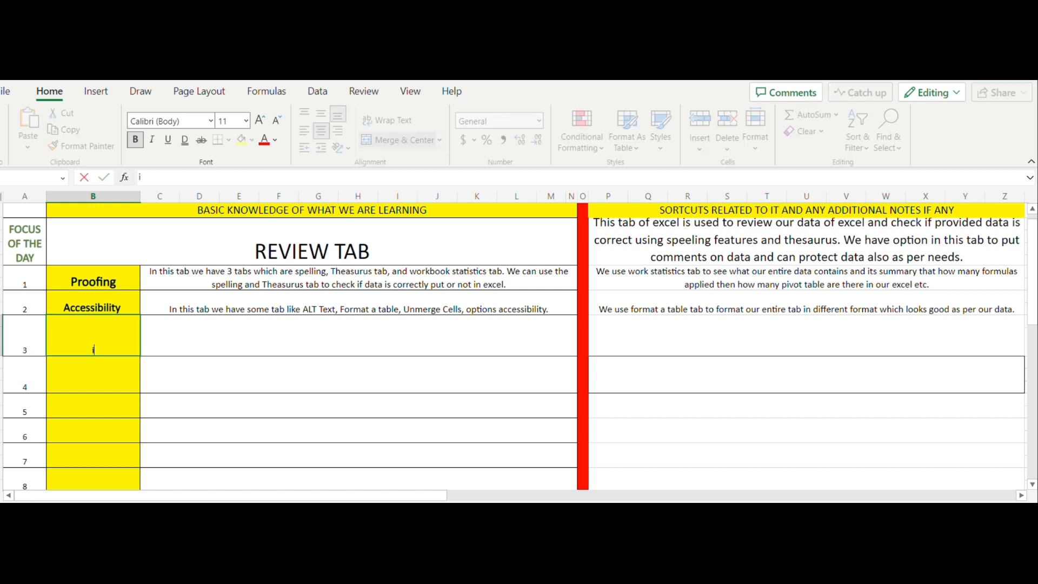
type("ng")
key("BackSpace")
type("sigi")
key("BackSpace")
type("hts")
left_click(180, 325)
Increase the font size of the Insights label by three increments.
left_click(113, 332)
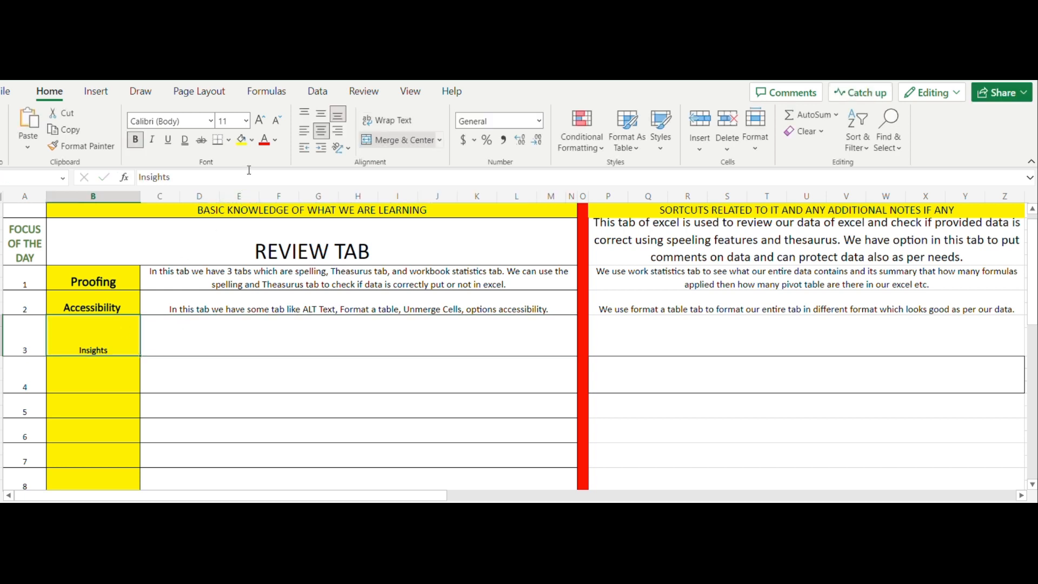
left_click(261, 120)
left_click(261, 120)
left_click(261, 120)
Begin the Insights description in row 3 with "This tab is used to smart lookup and check".
left_click(235, 323)
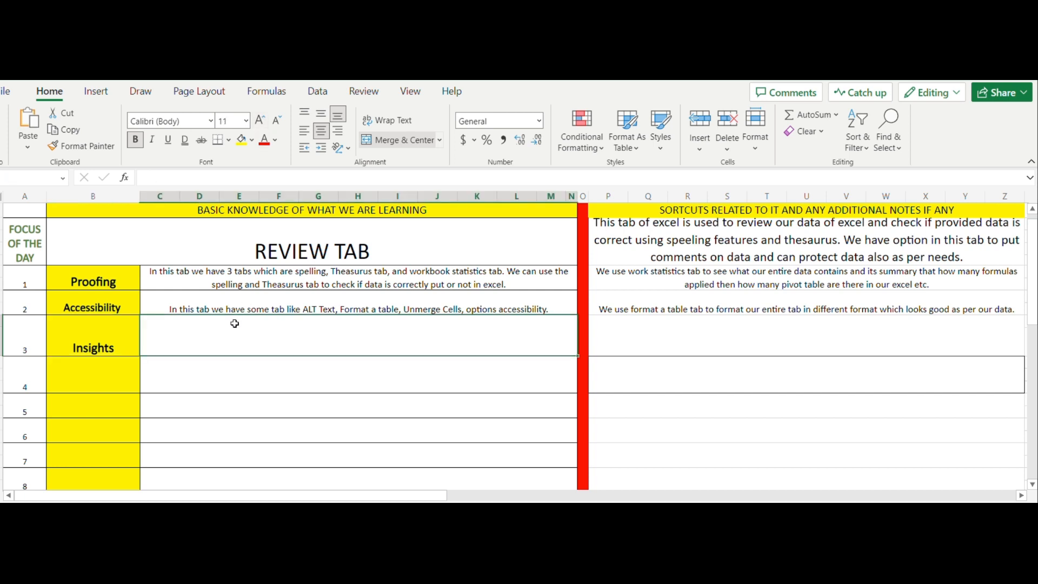
type("tH")
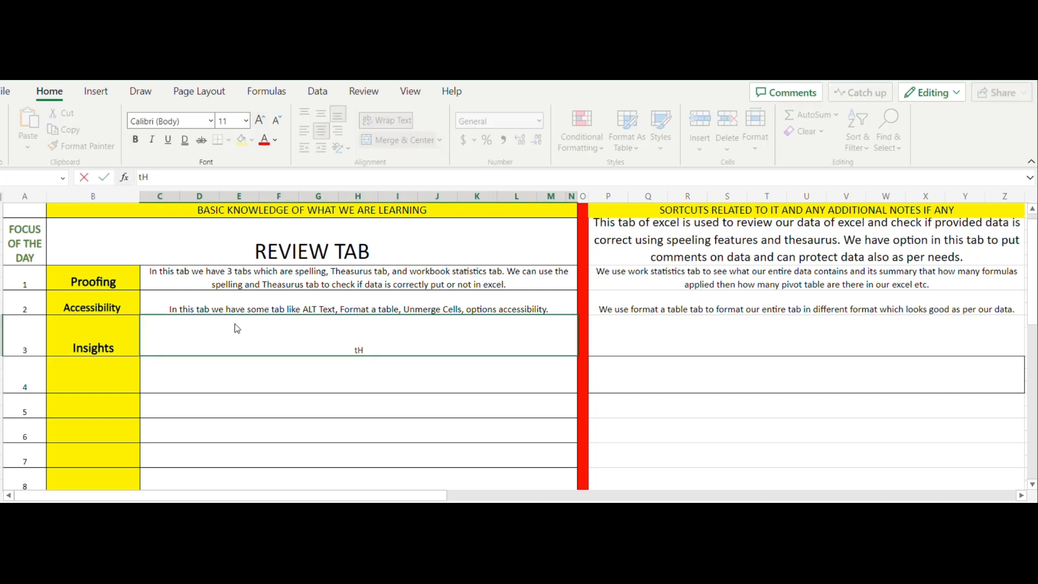
key("BackSpace")
key("BackSpace")
type("This tab is used to")
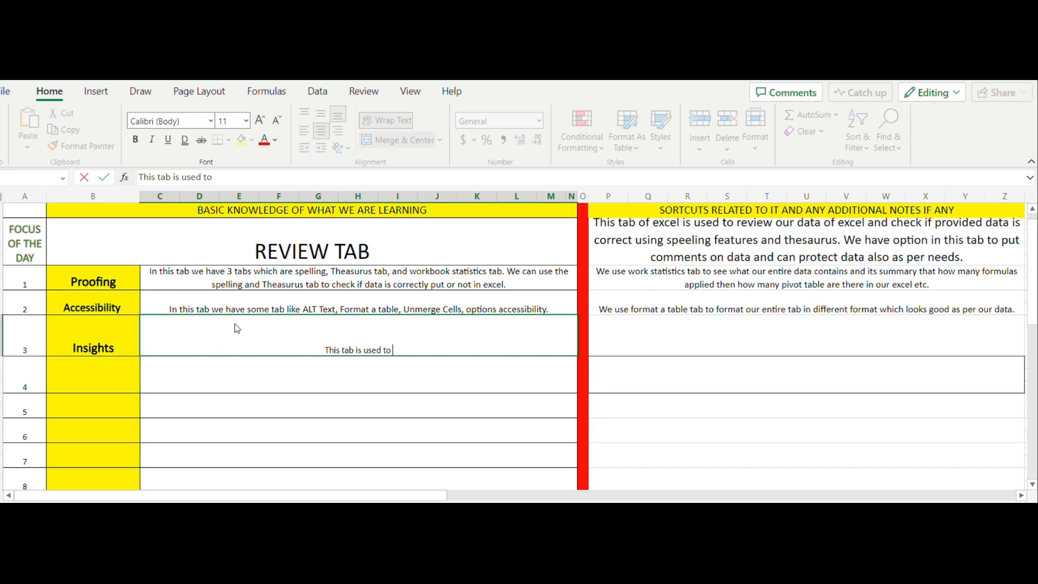
type("smart")
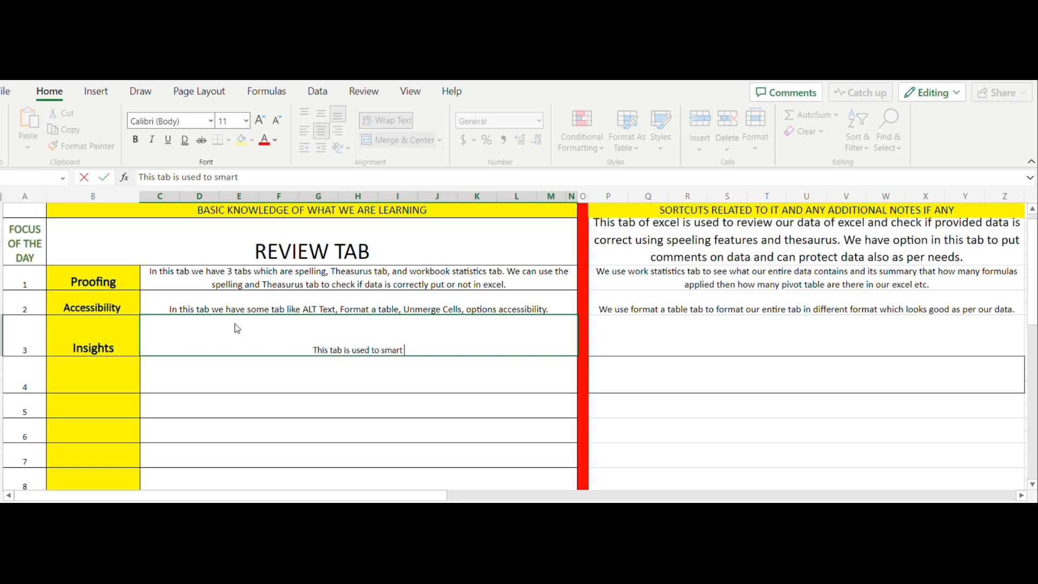
type(" lookup a")
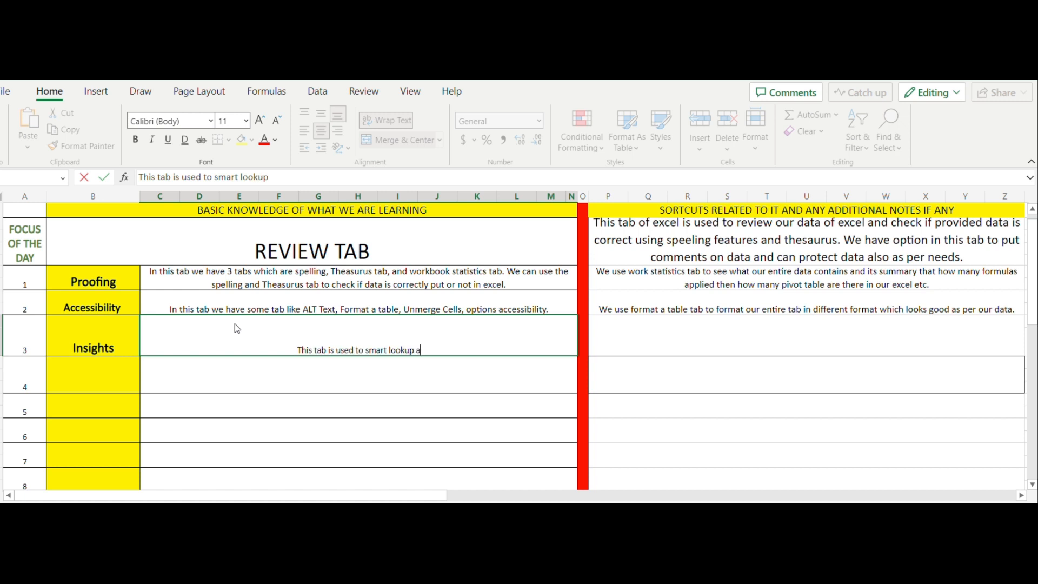
type("nd check")
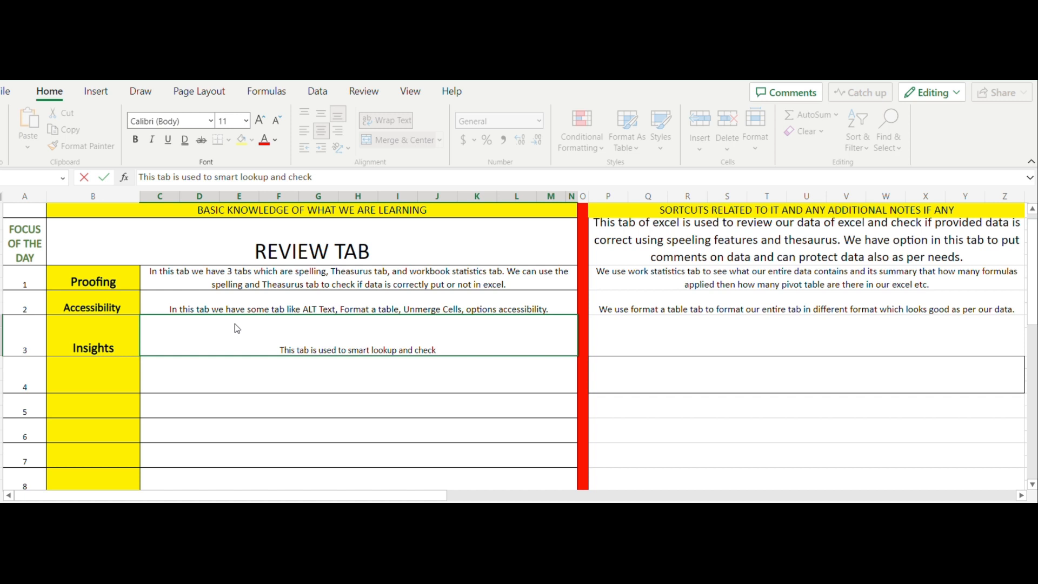
Finish the Insights description with "how different formulas is applied and get some insights of it." and commit the entry.
type(" how diffee")
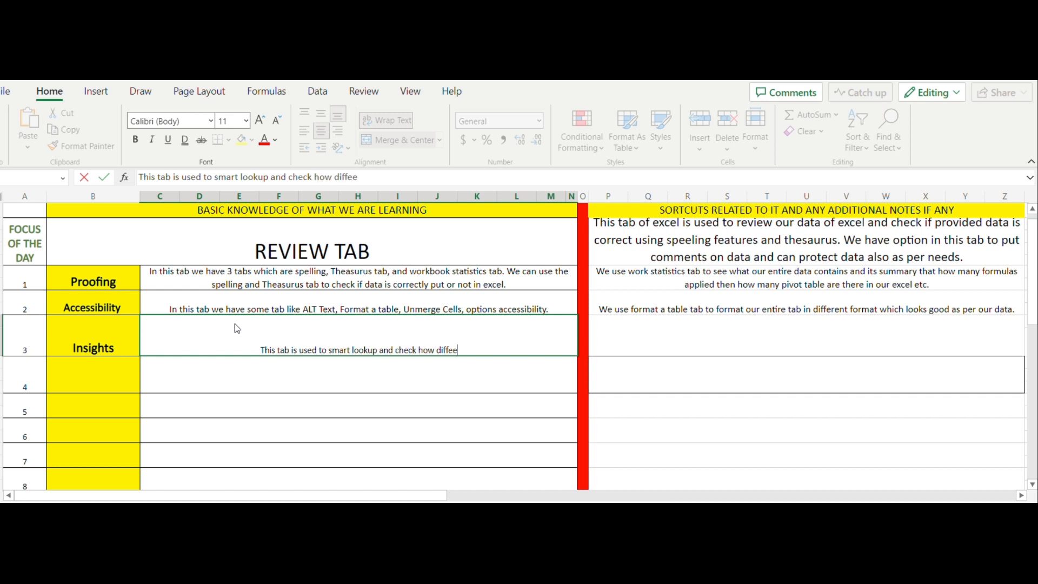
key("BackSpace")
type("rent d")
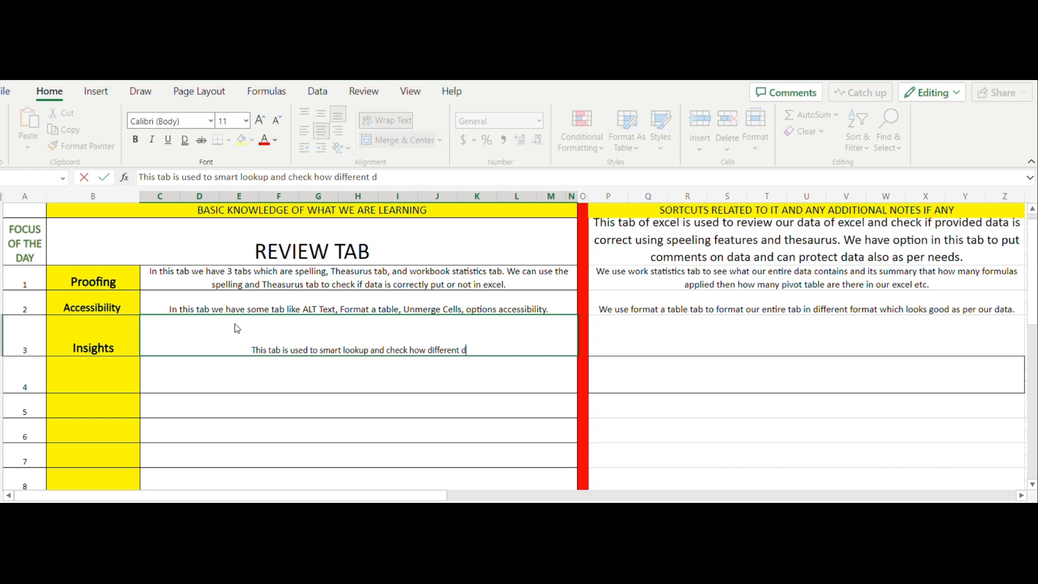
key("BackSpace")
type("formulas is ")
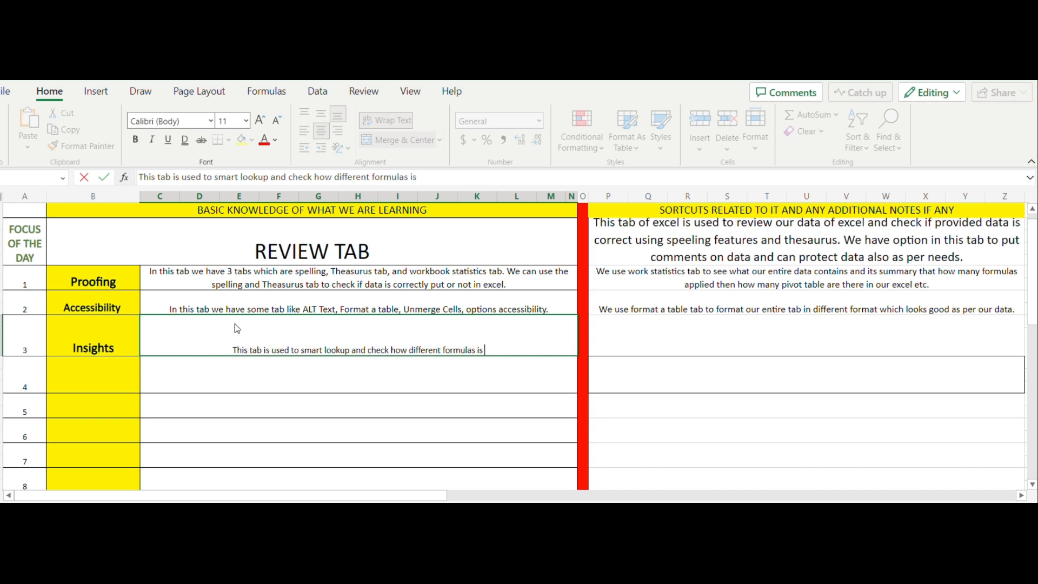
type("applied a")
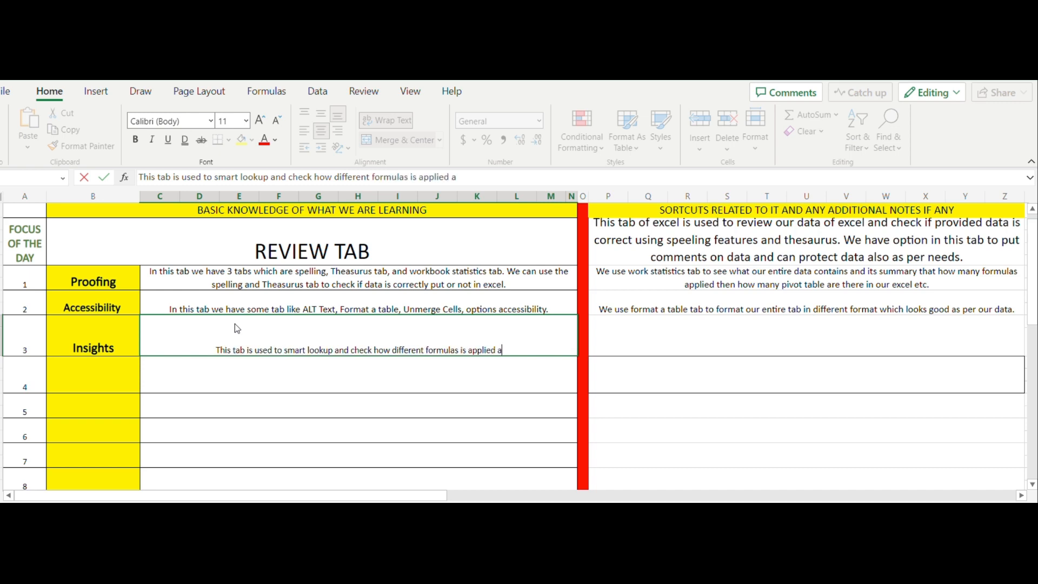
type("nd get some i")
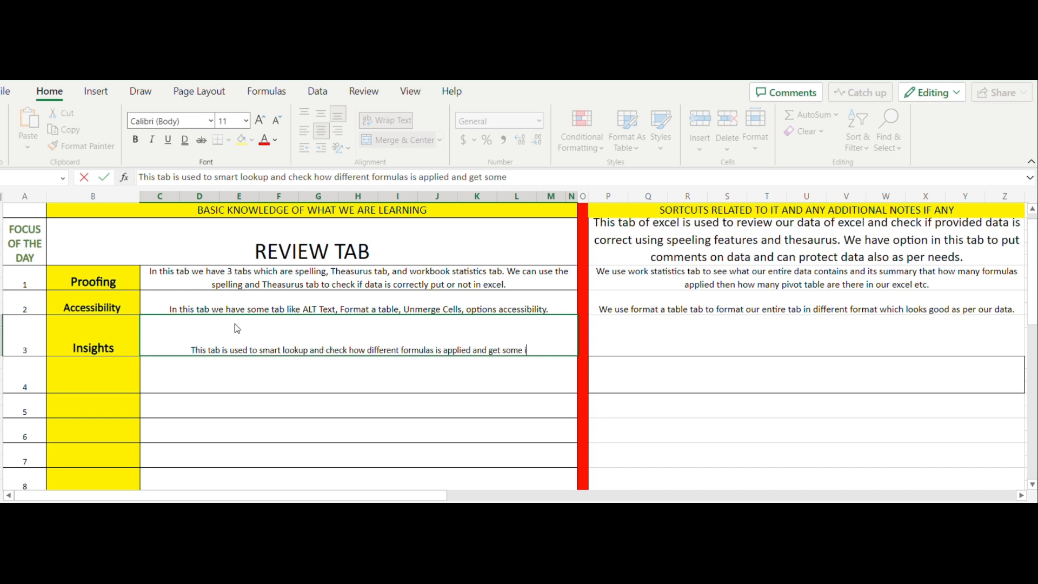
type("nsights o")
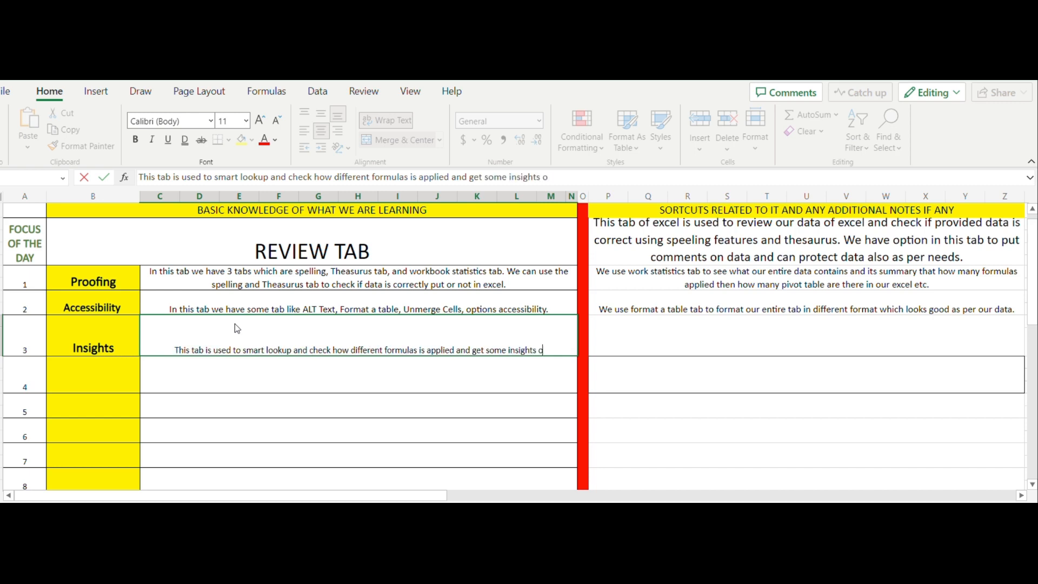
type("f it.")
key("Tab")
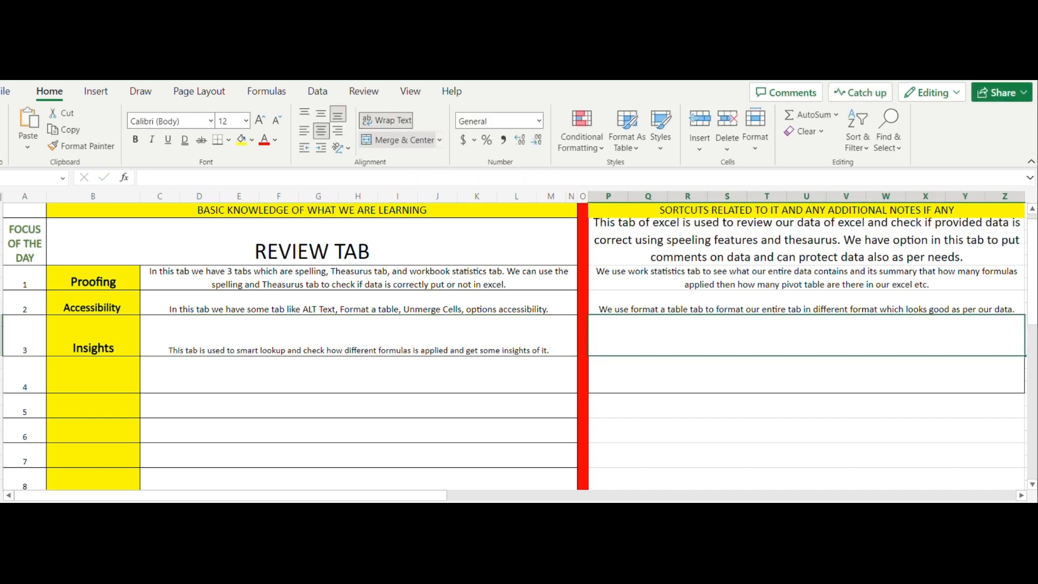
Begin the Insights additional note in row 3 with "This tab helps us to find why we are having error in our formulas and".
type("This f")
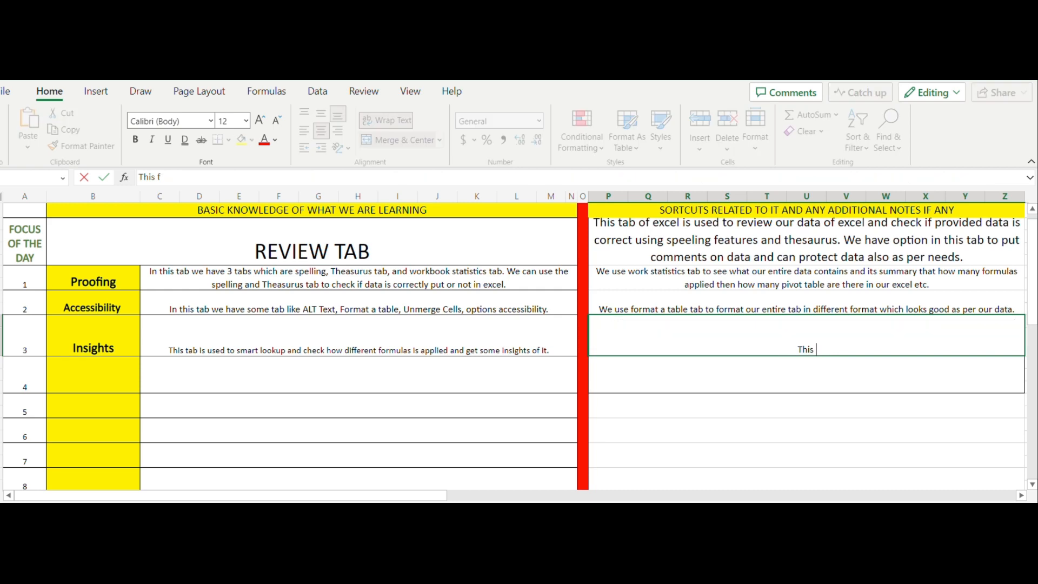
key("BackSpace")
type("tab helps")
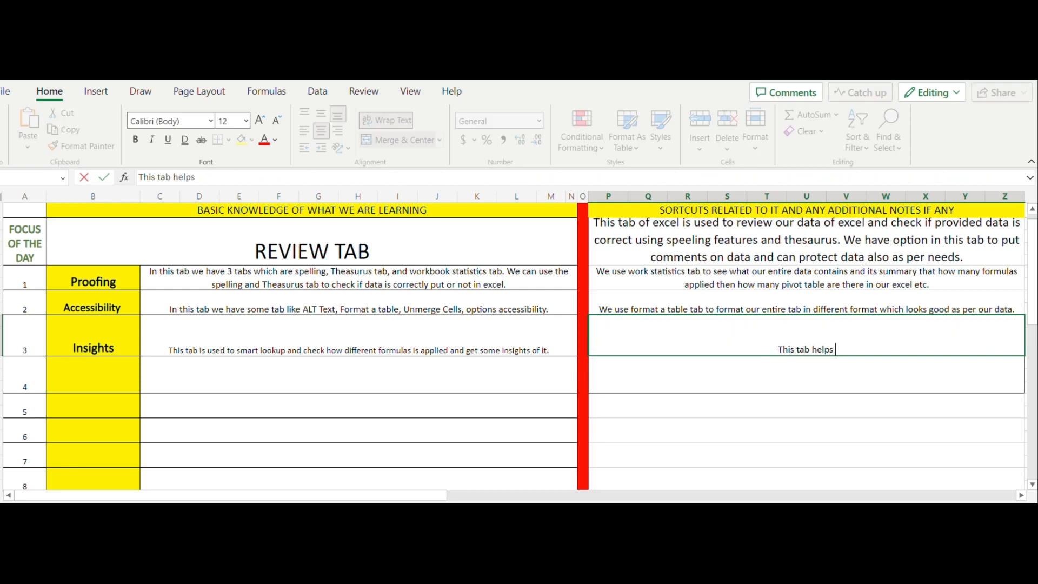
type(" us")
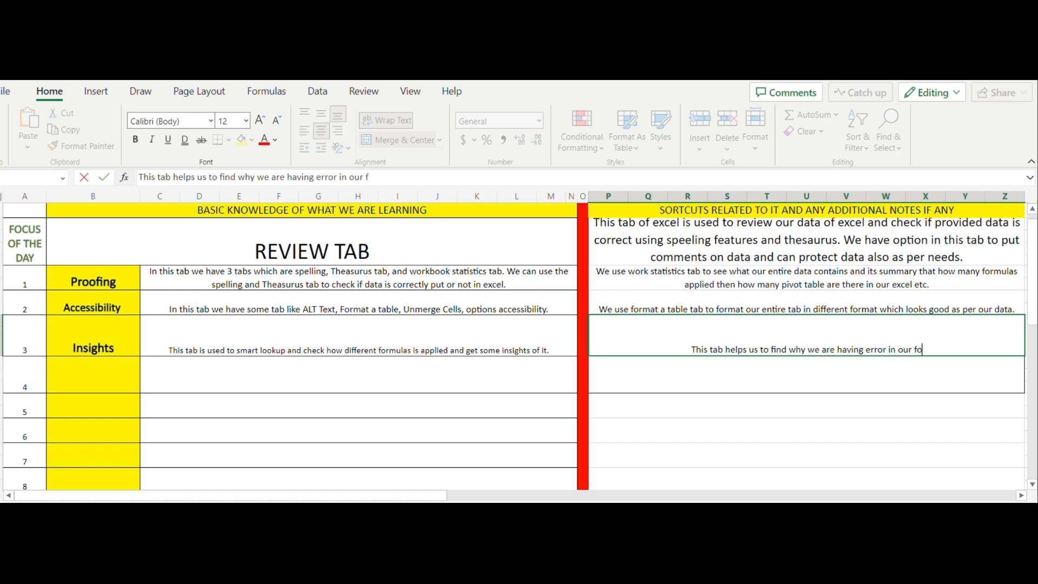
type("las and ")
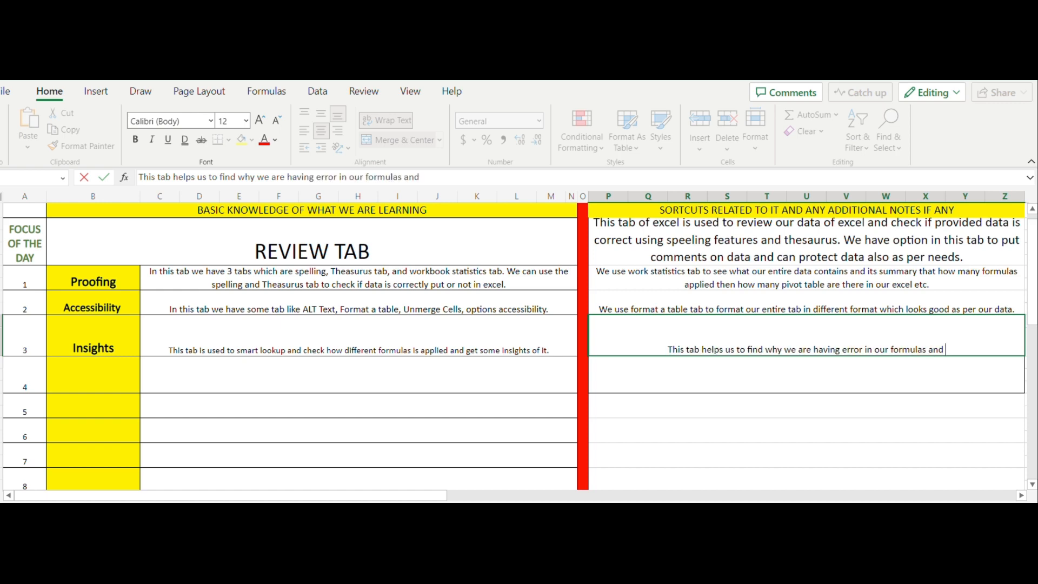
Finish the Insights additional note with "helps us to apply our formulas without any trouble." and commit the entry.
type("helps us to ")
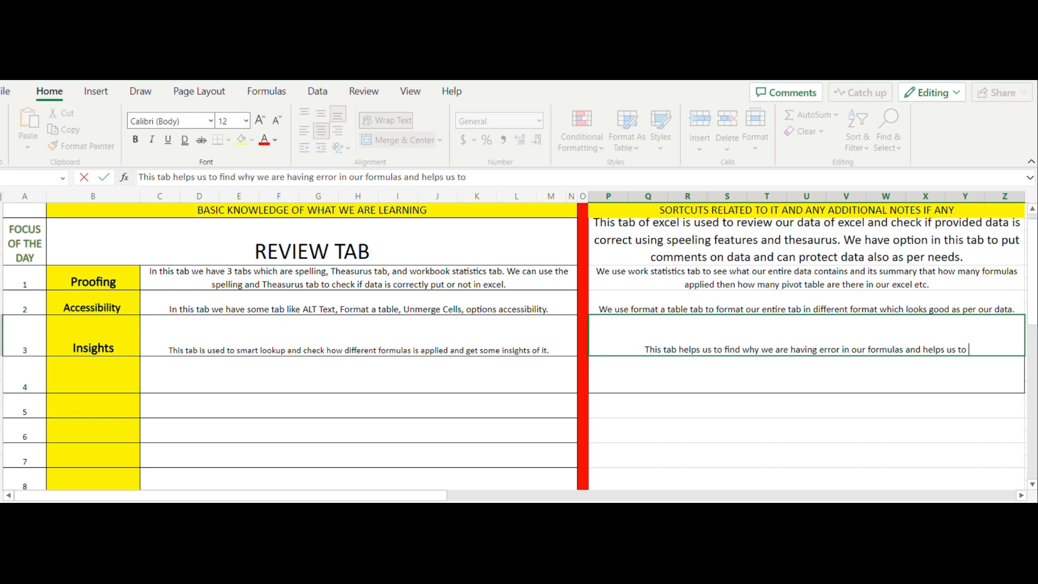
type("apply ou")
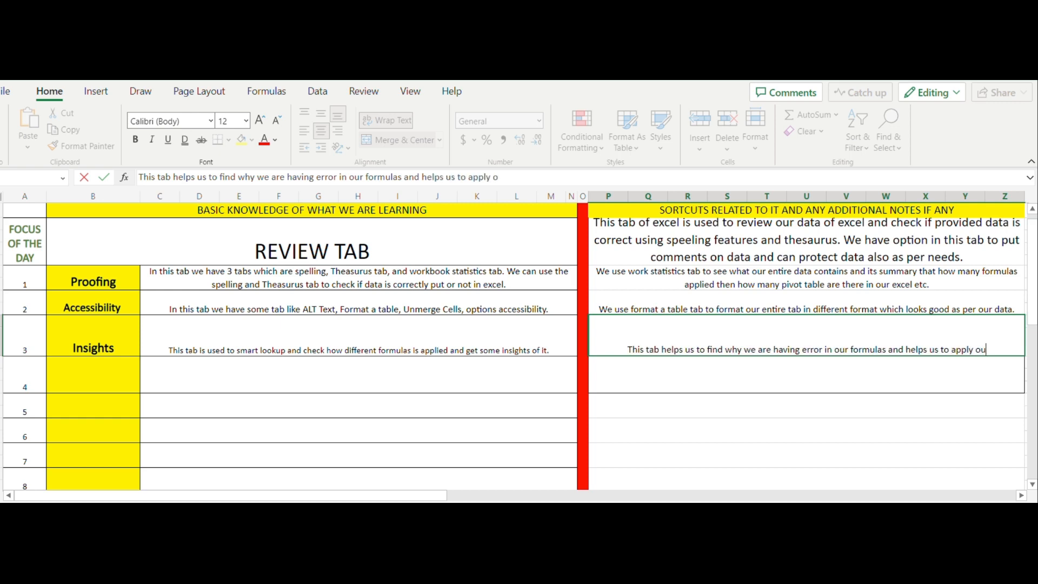
type("r formulas")
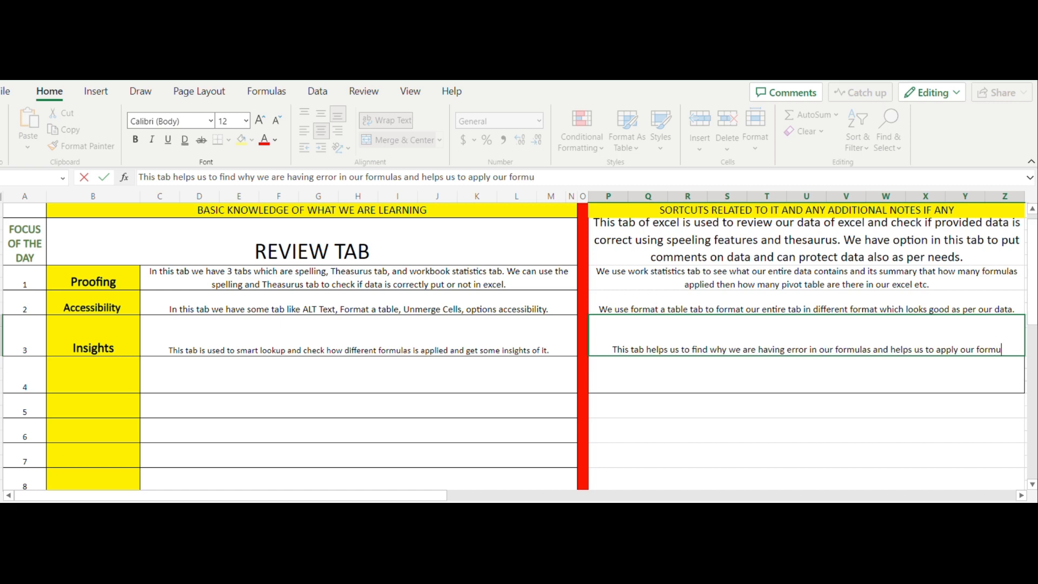
type(" withou")
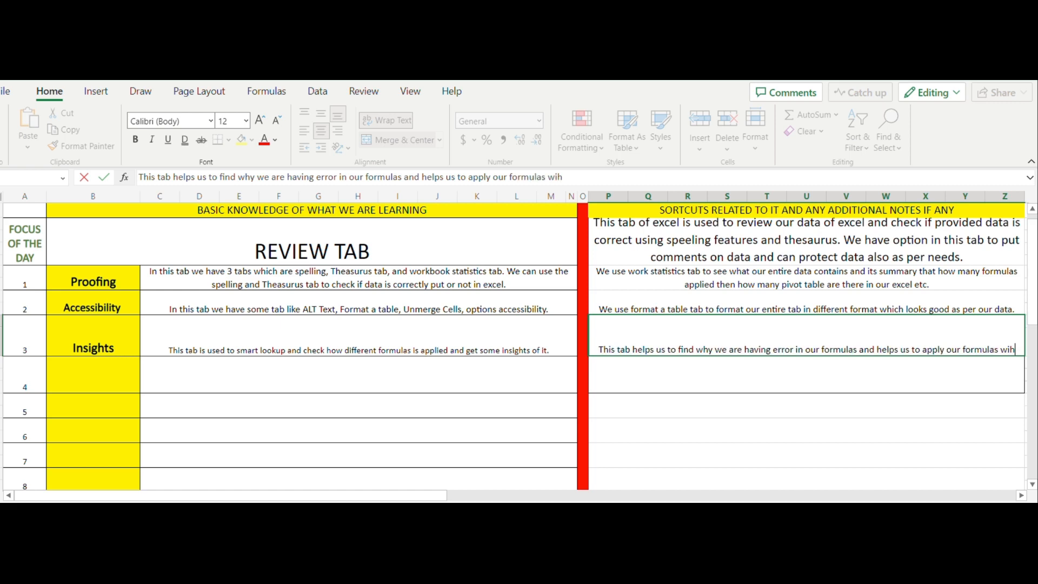
type("t any")
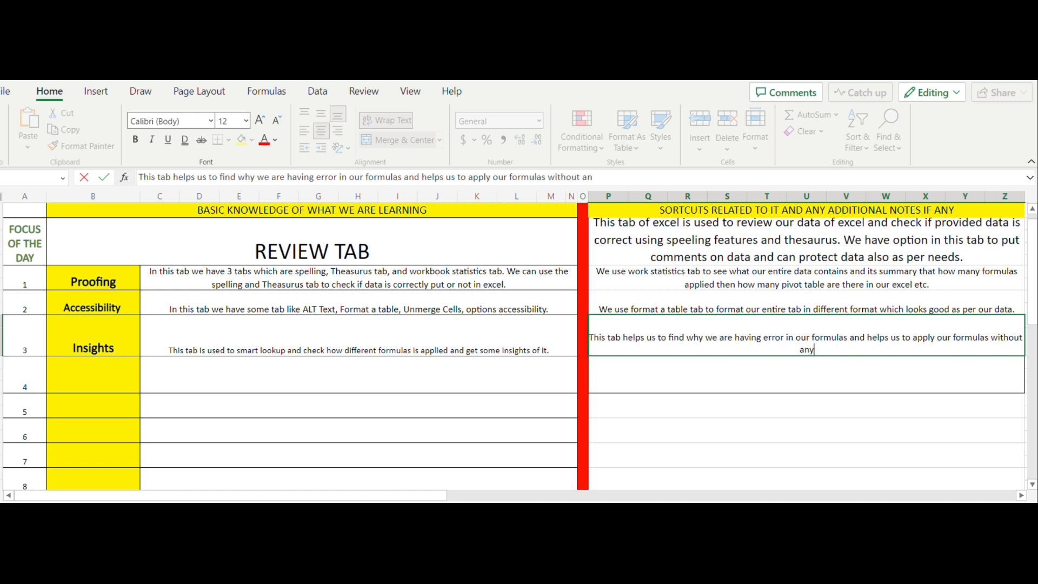
type(" trouble.")
key("Return")
Enter "Language" as the group label in row 4, below Insights.
key("Left")
key("Left")
key("Left")
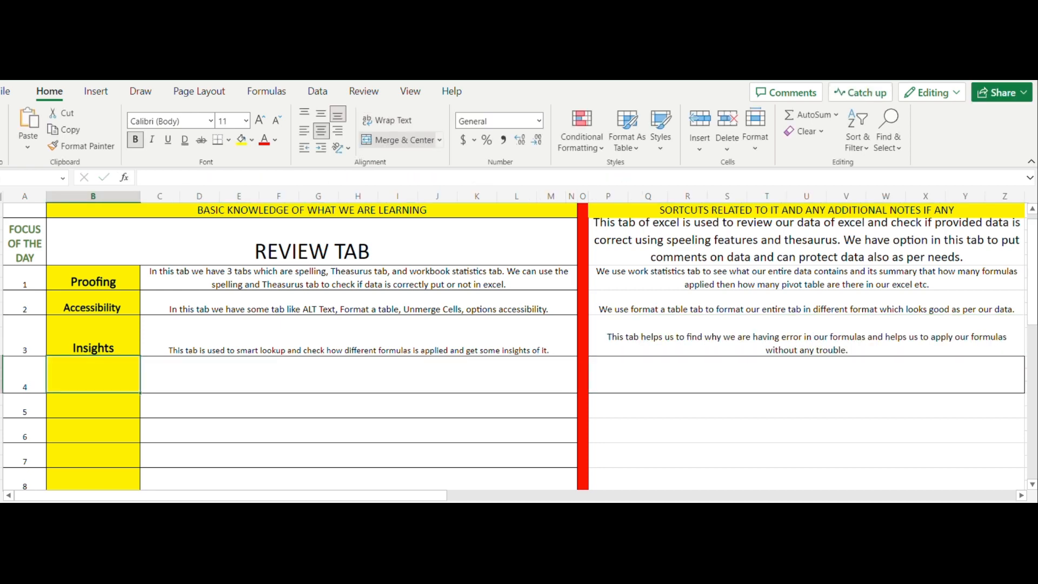
type("Language")
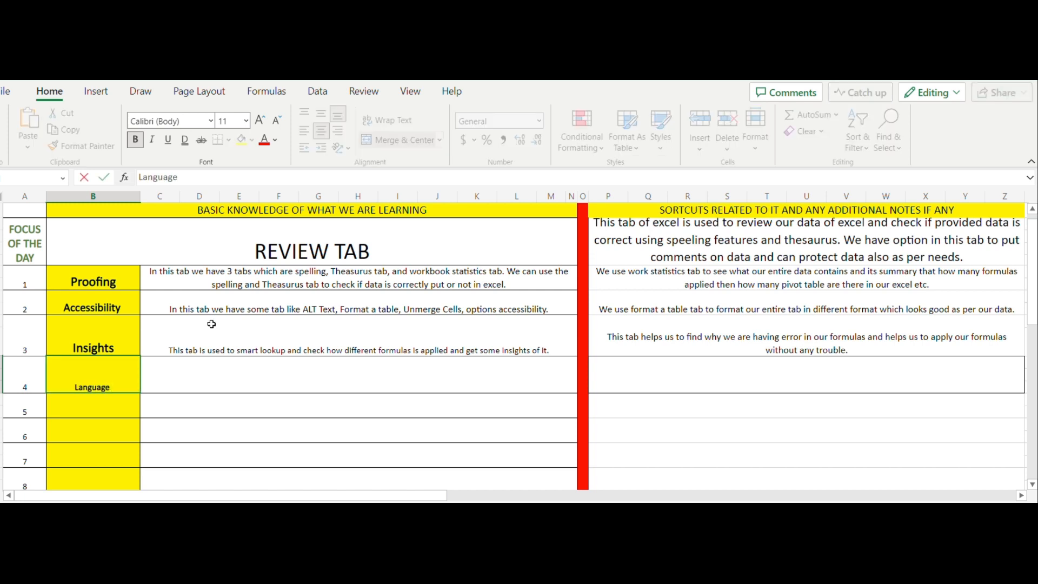
Increase the font size of the Language label to 14.
left_click(261, 121)
left_click(176, 379)
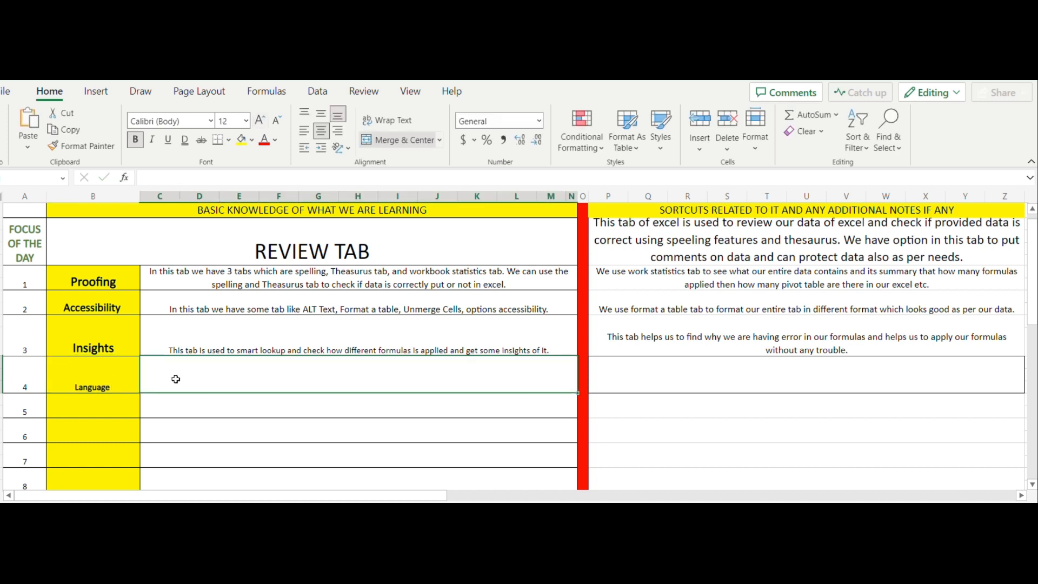
left_click(106, 379)
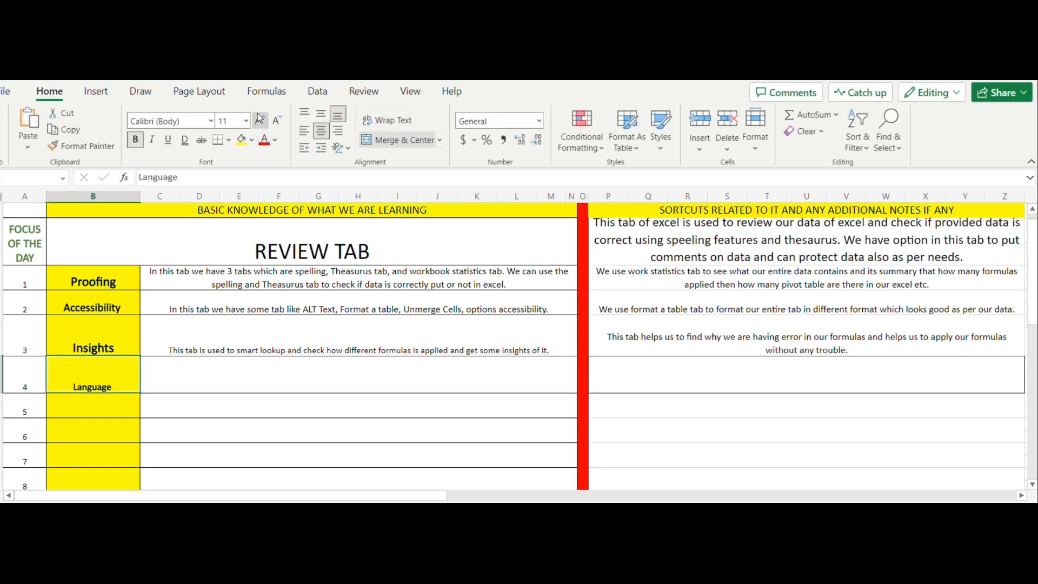
left_click(260, 119)
Begin the Language description in row 4 with "We have language tab also provided by excel through which".
left_click(220, 360)
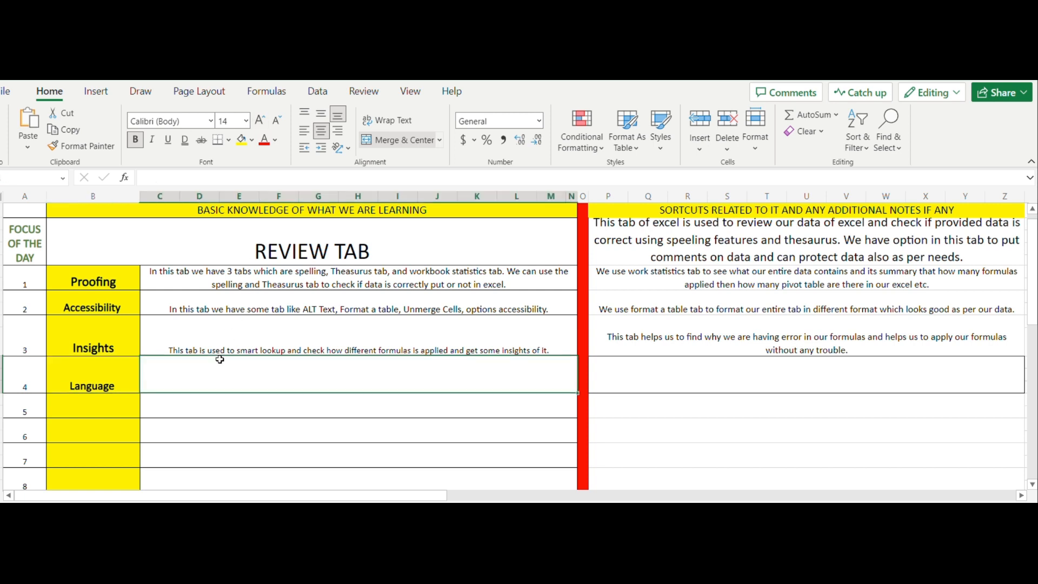
type("We")
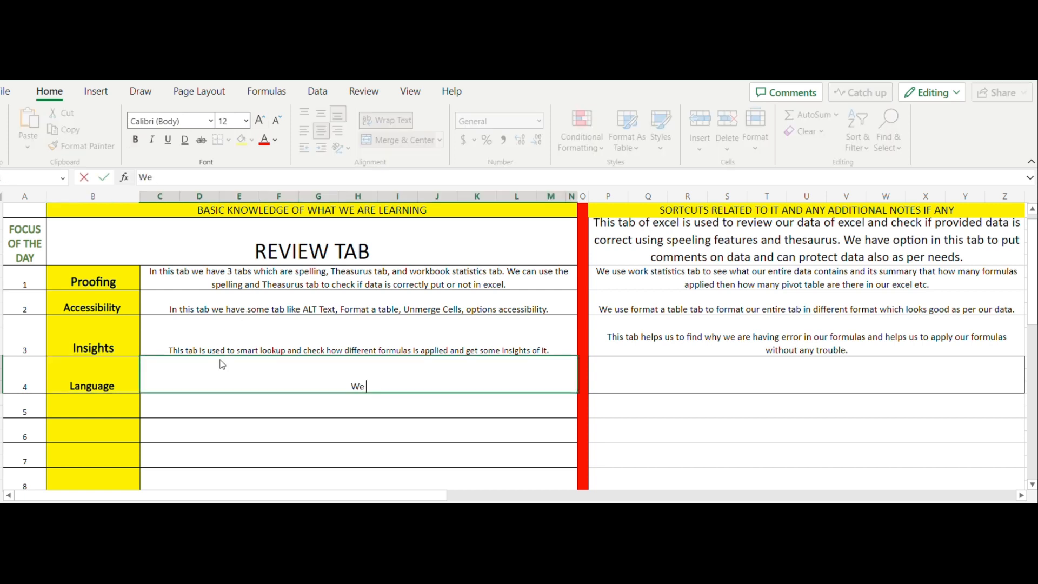
type(" have language tab also provided by")
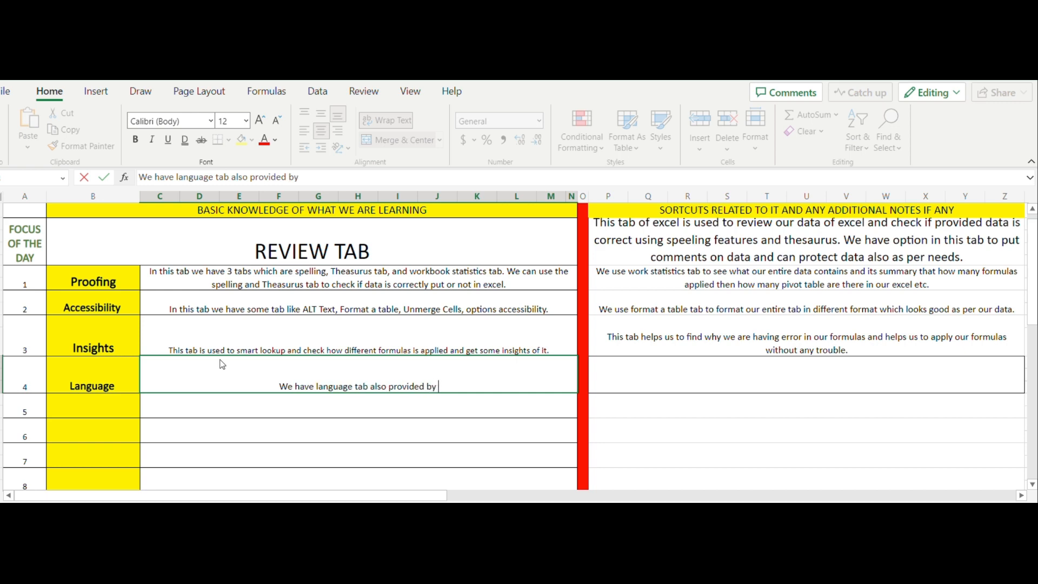
type(" excel t")
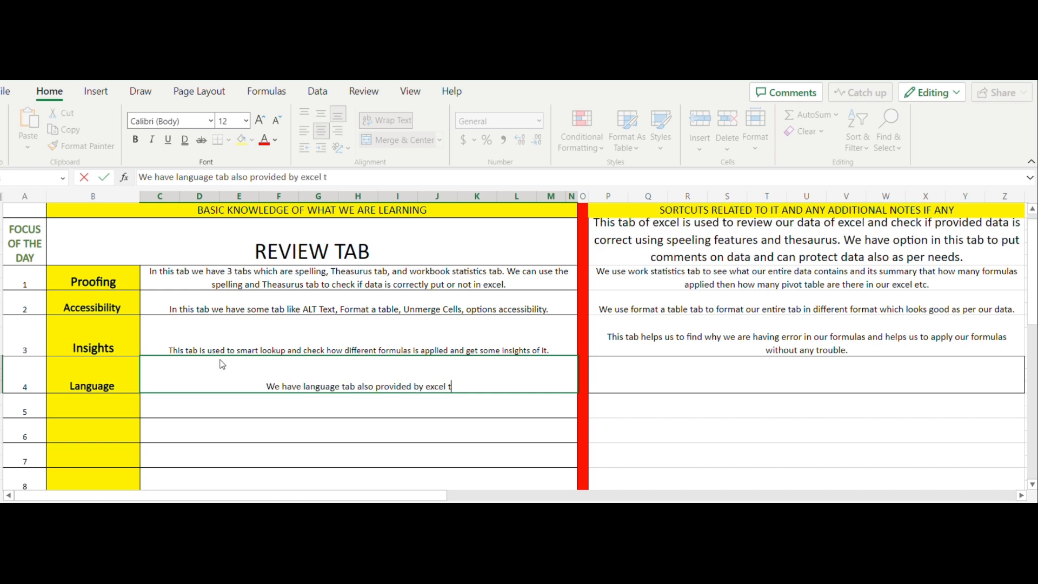
type("hrough which")
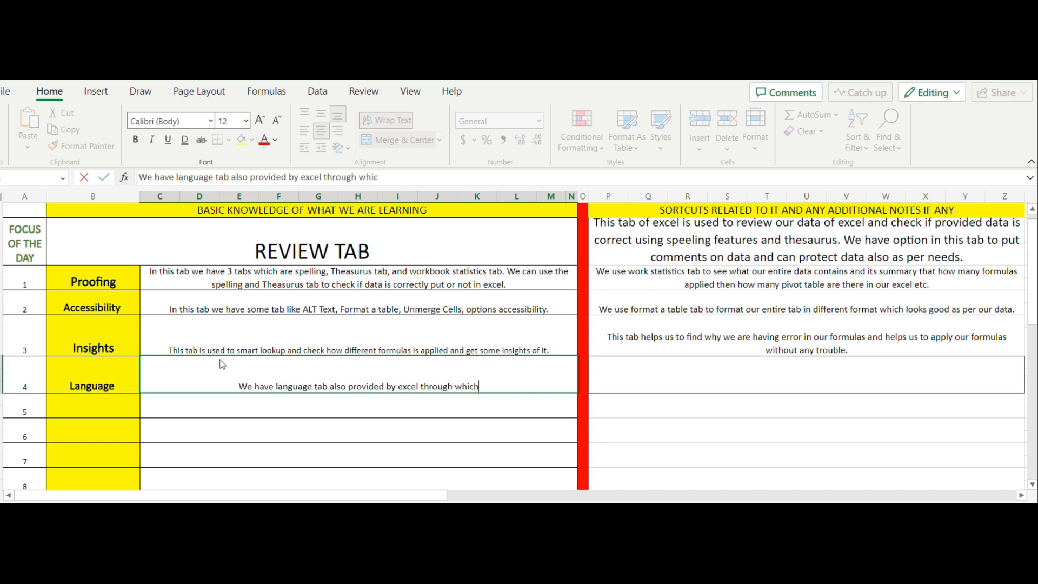
Finish the Language description with "we can convert our data in different language also." and commit the entry.
type(" we can con")
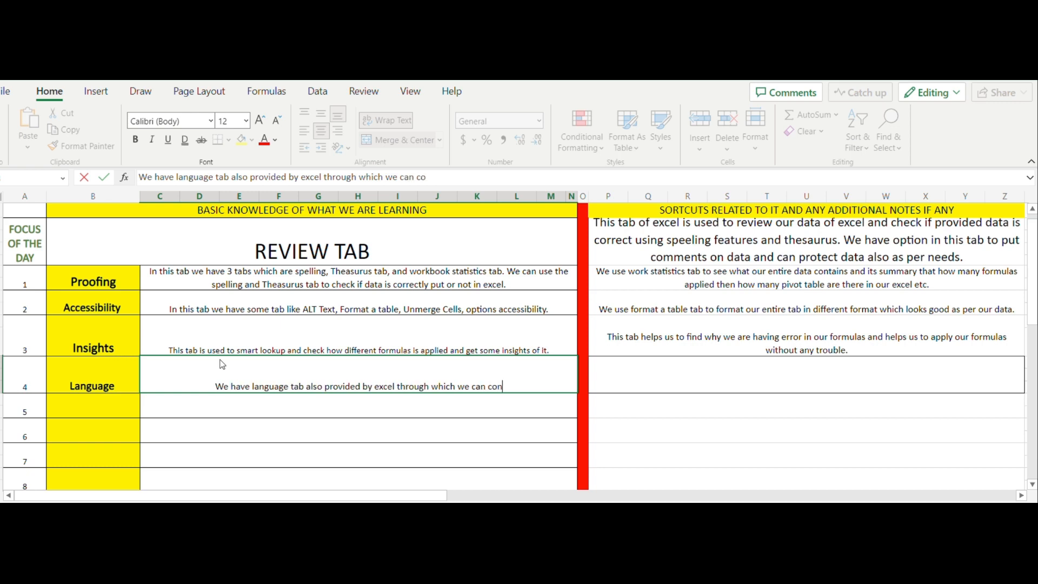
type("vert our dat")
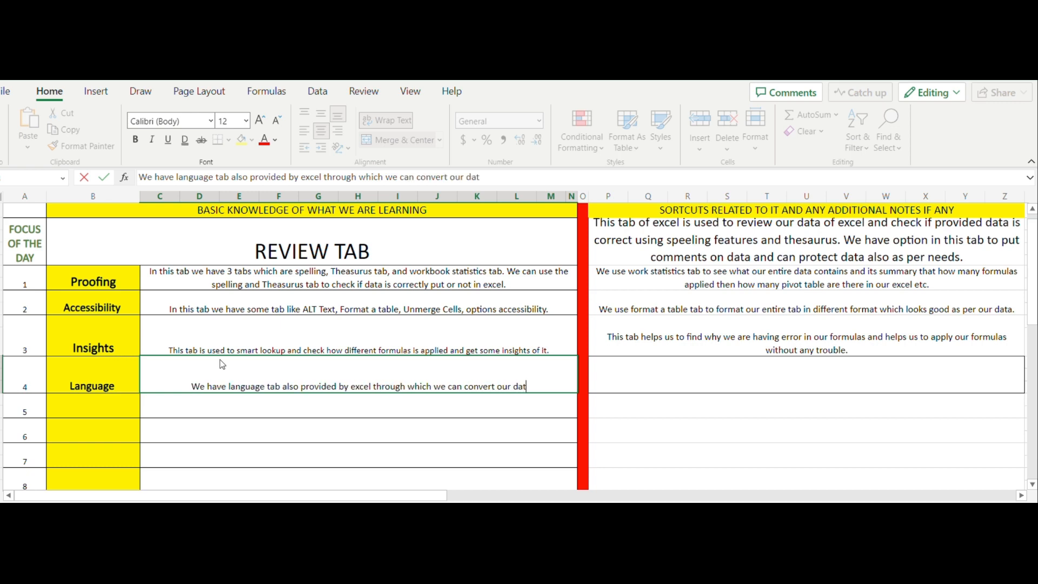
type("a in differe")
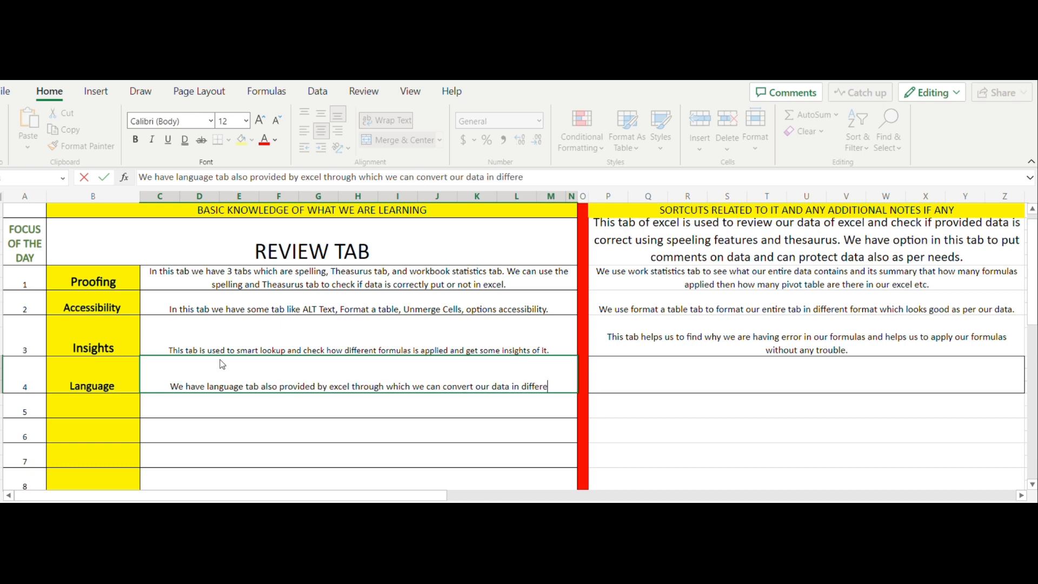
type("nt lanuga")
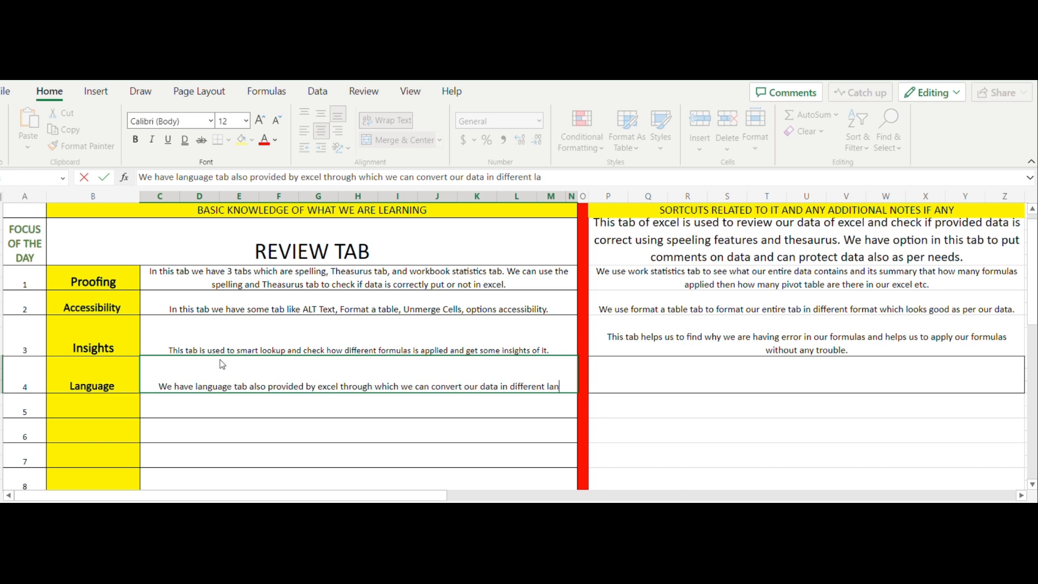
key("BackSpace")
key("BackSpace")
key("BackSpace")
type("guage")
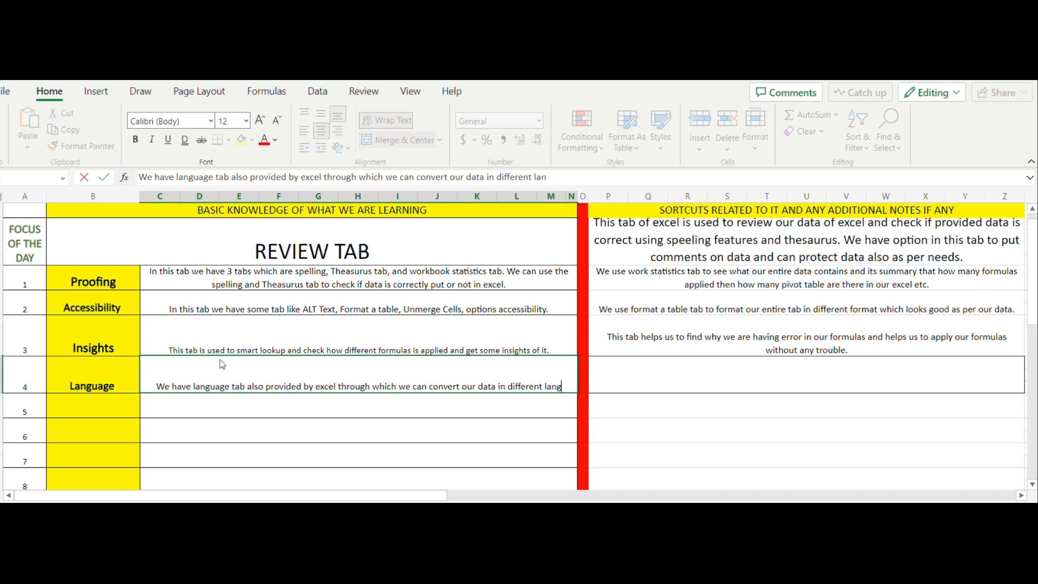
type(" also.")
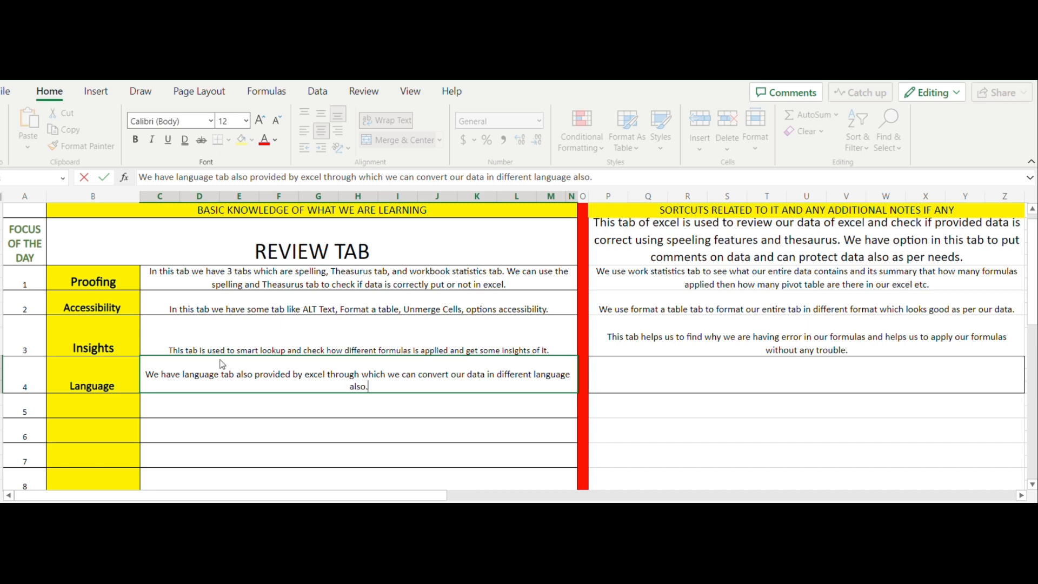
key("Tab")
Begin the Language row's additional note with "This tab is useful whenever we are dealling which clients which are from different nations".
key("Tab")
type("Th")
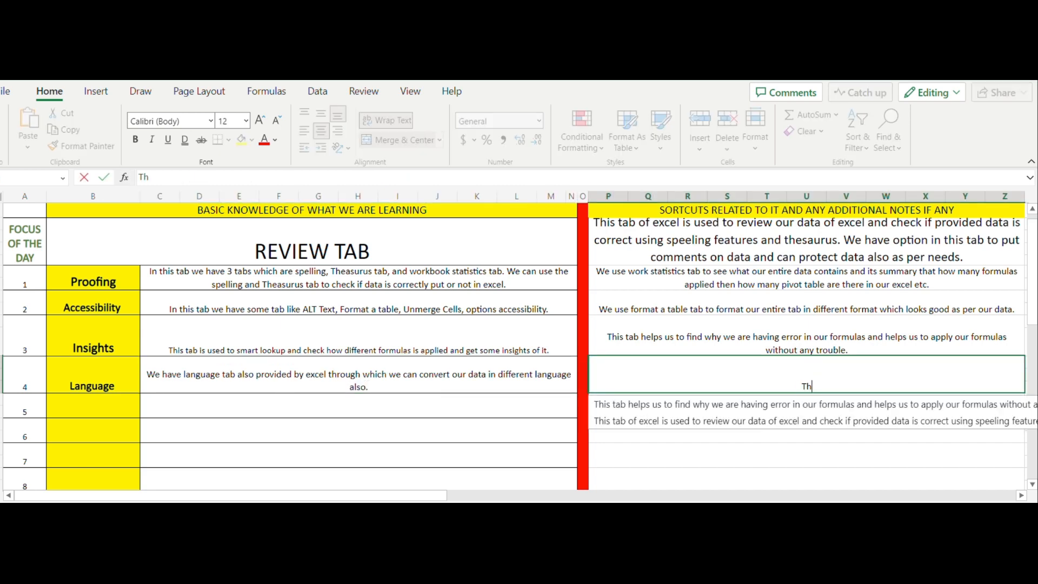
type("is tab is u")
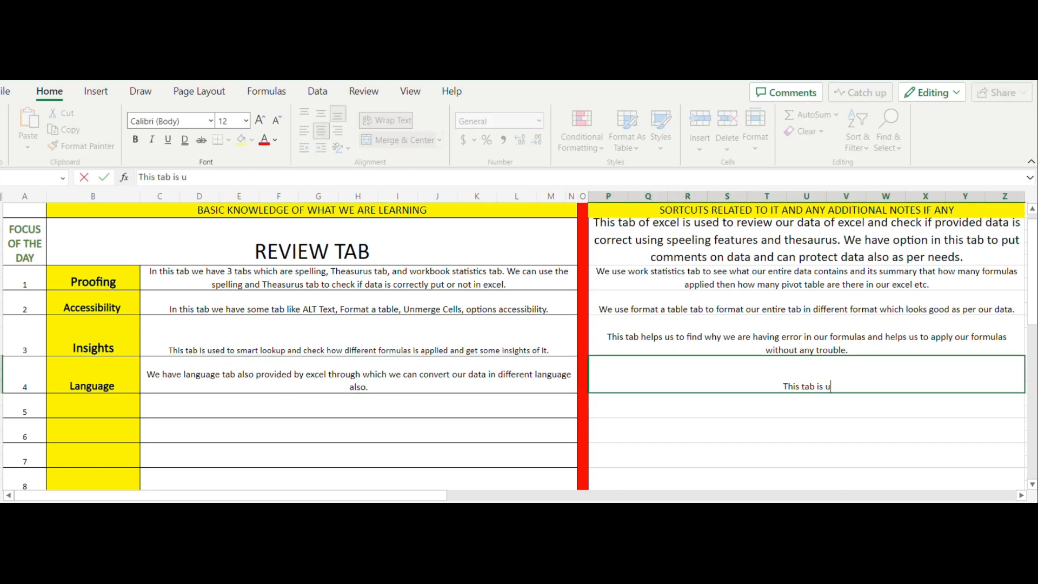
type("seful whe")
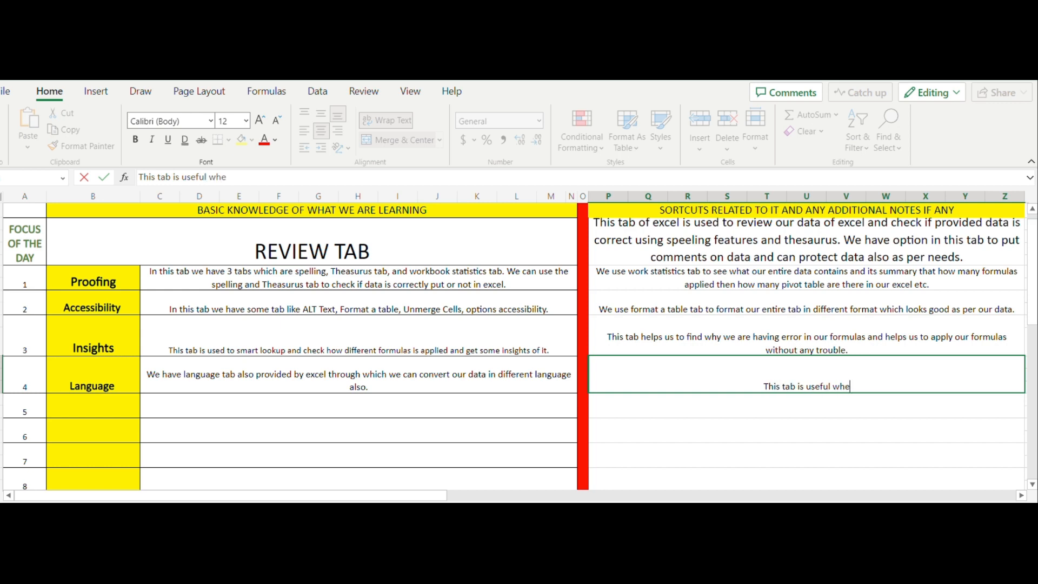
type("never w")
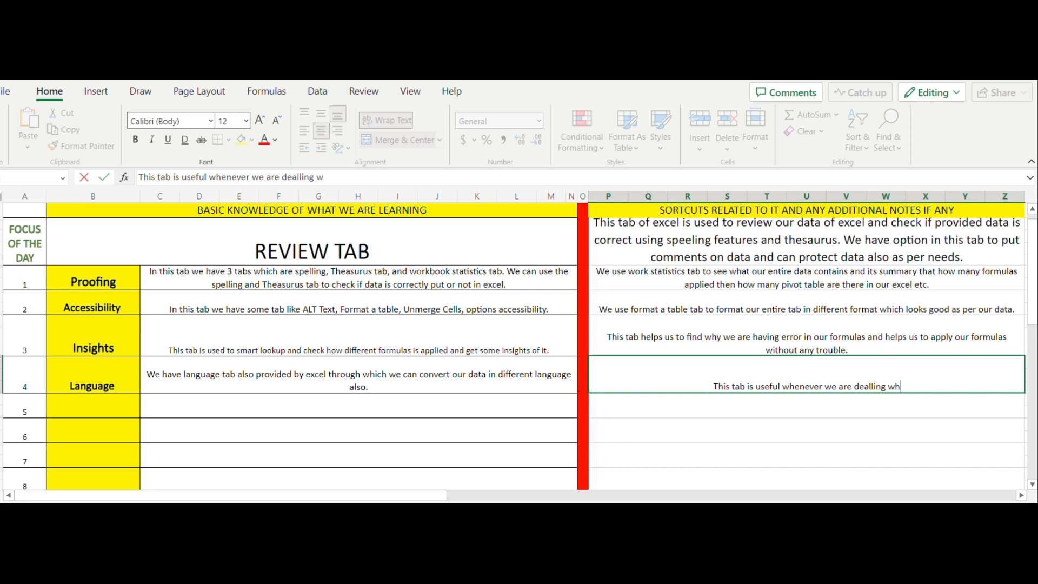
type("e are dealling which client")
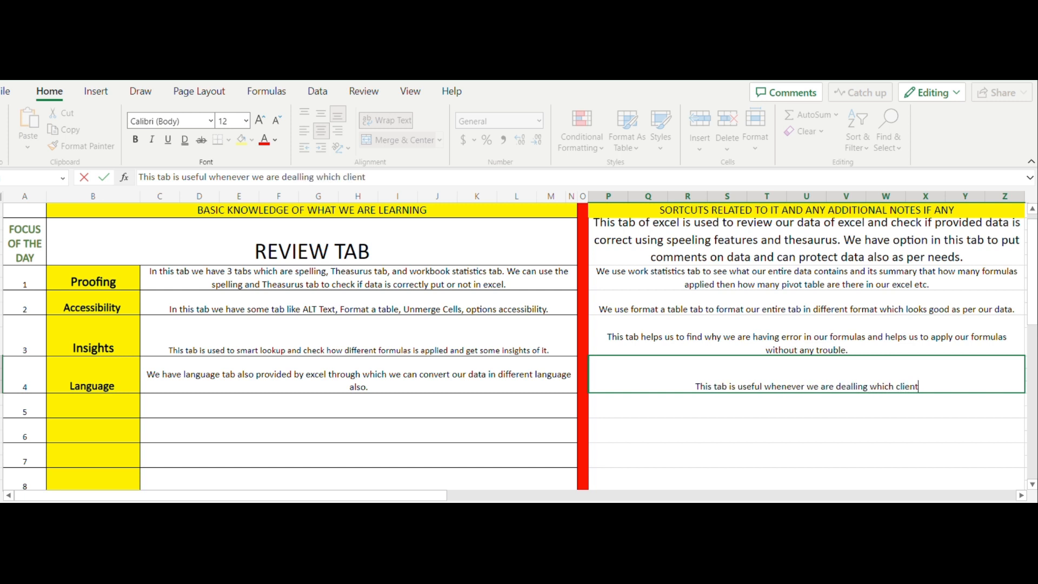
type("s whic")
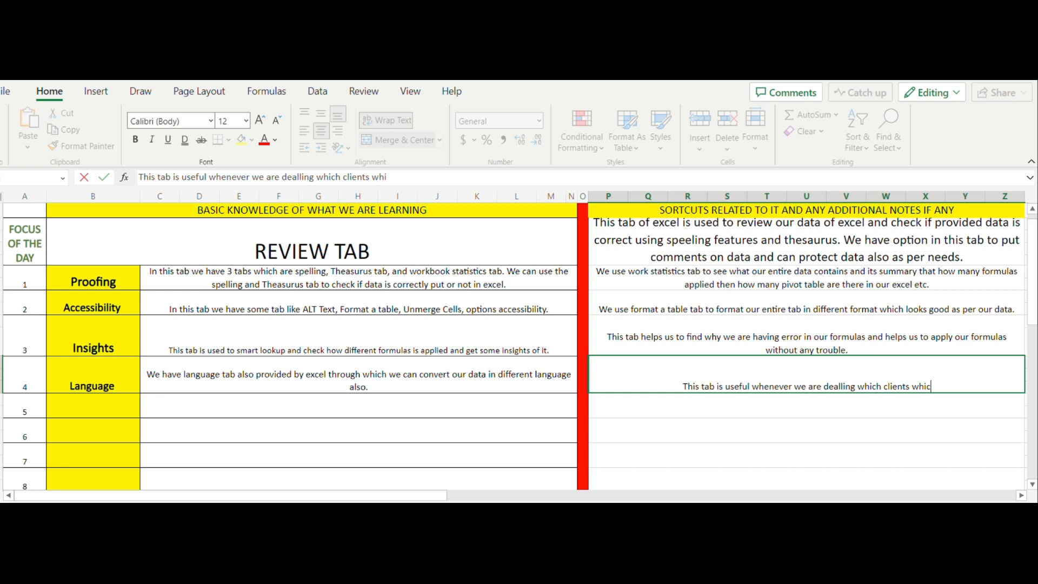
type("h are from d")
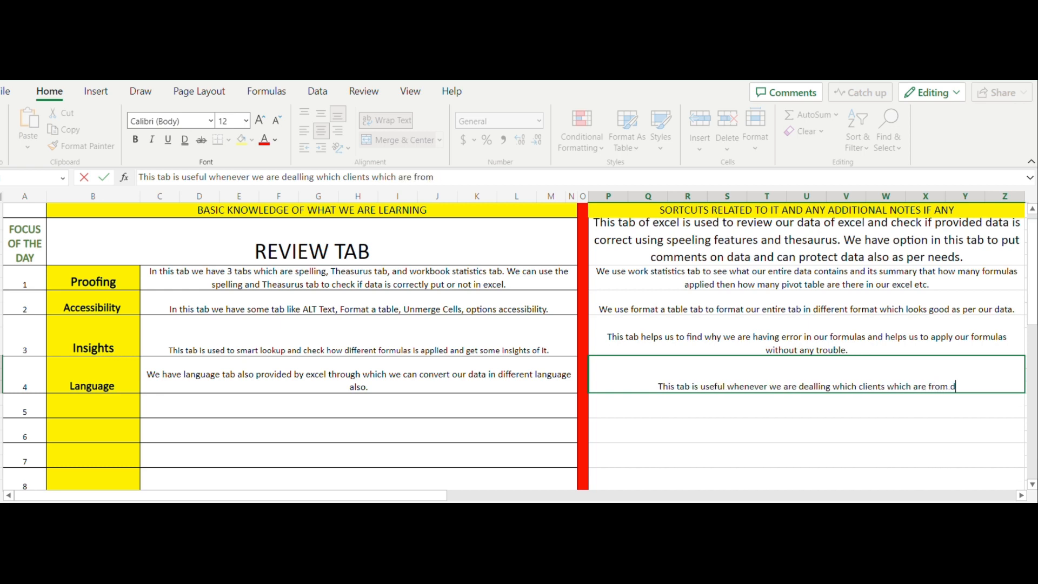
type("ifferent")
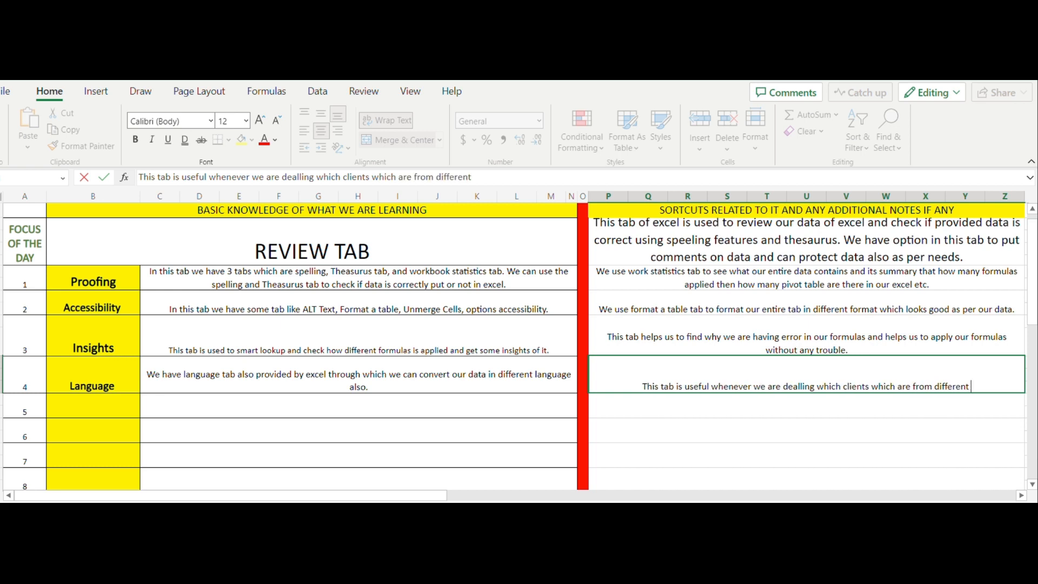
type(" nations ")
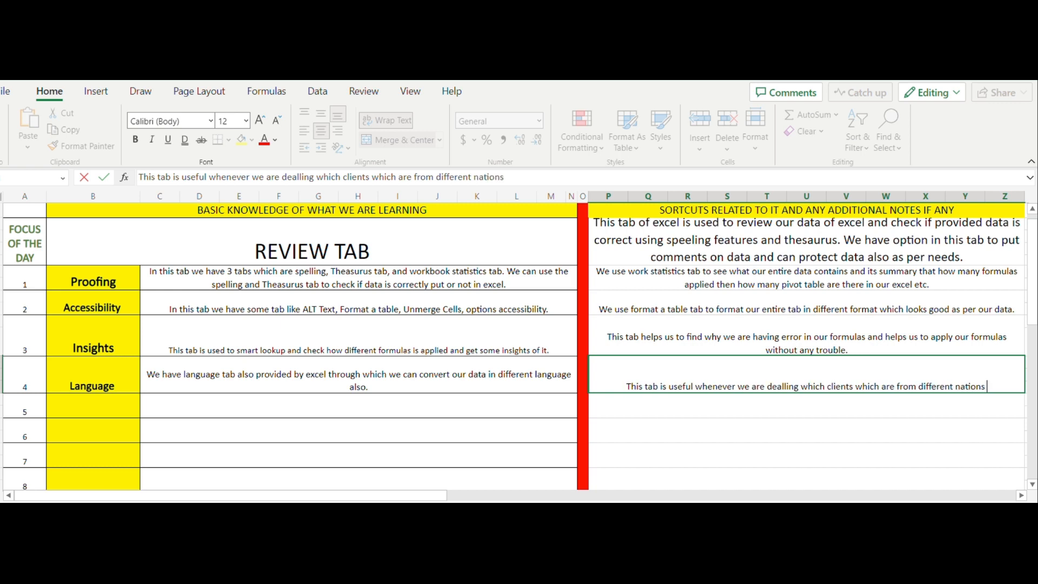
Finish the Language additional note with "and we need to represent our data in there native language." and commit the entry.
type("and we needw")
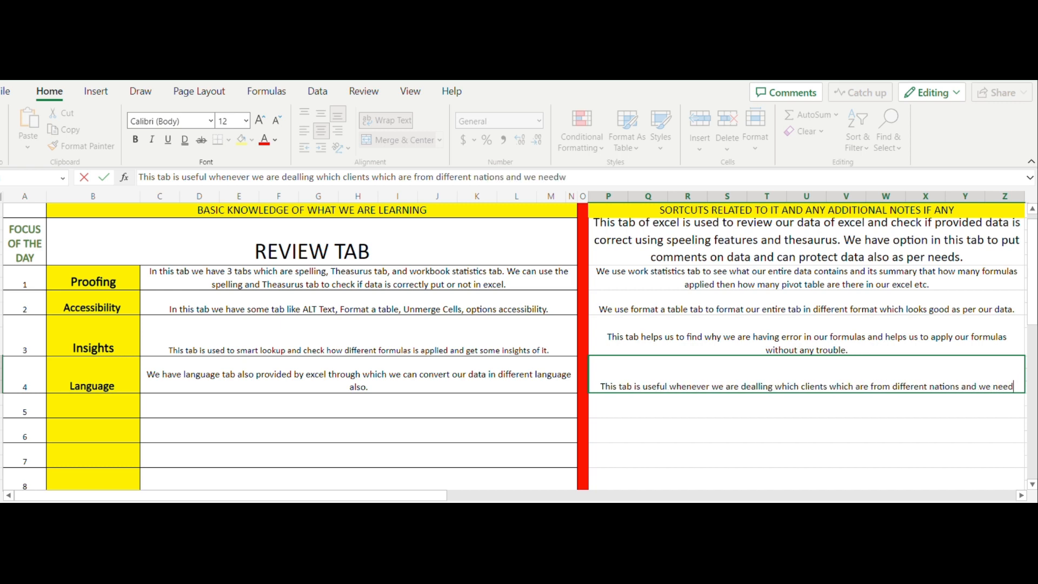
key("BackSpace")
type("to represent o")
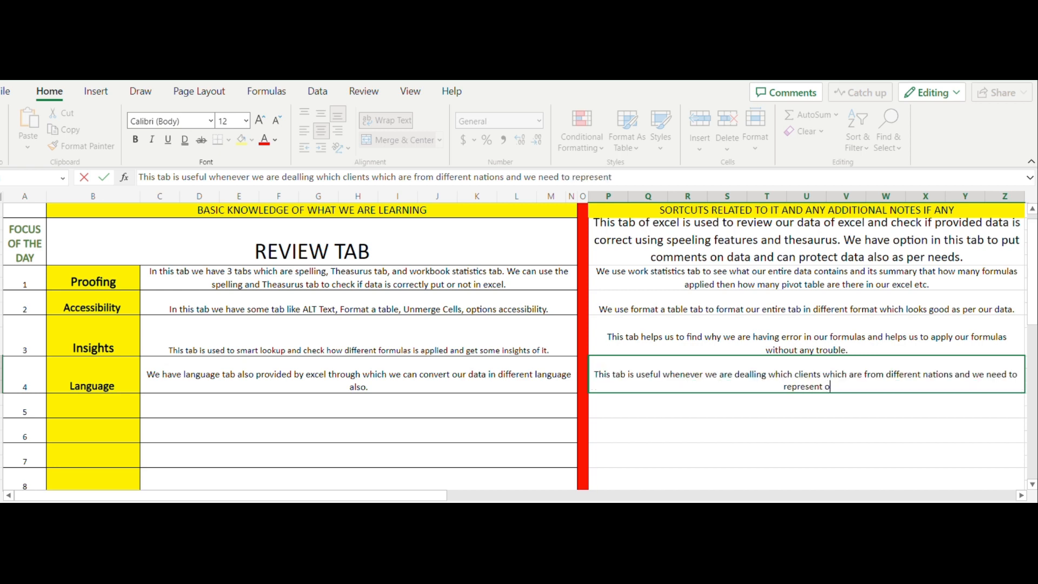
type("ur data in t")
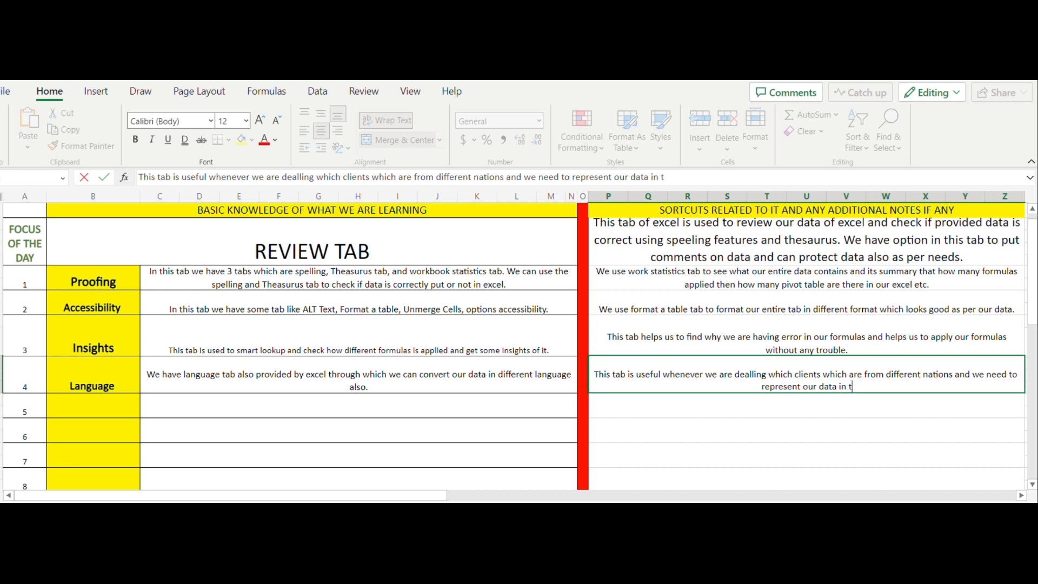
type("here native ")
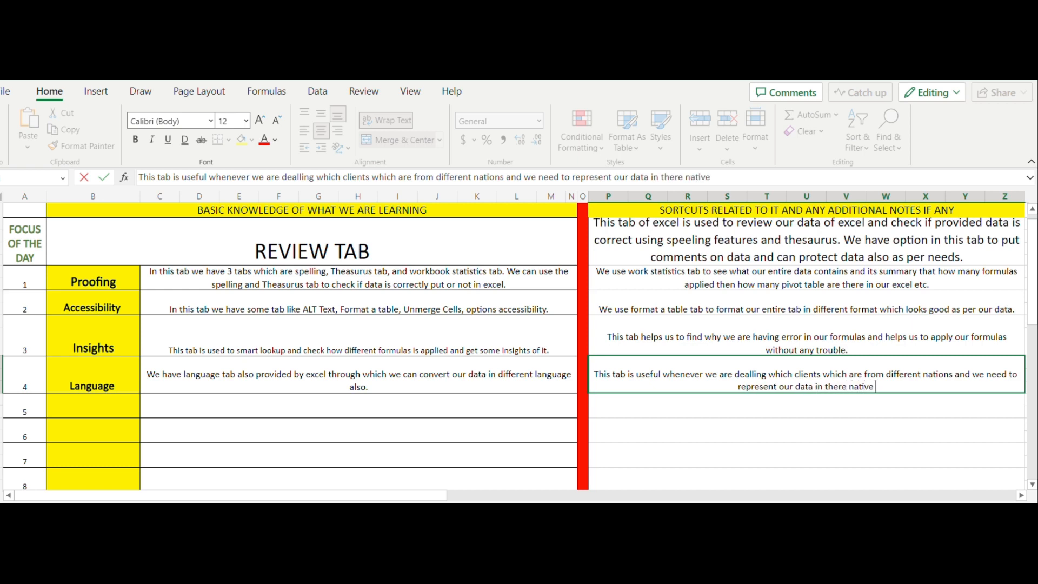
type("language.")
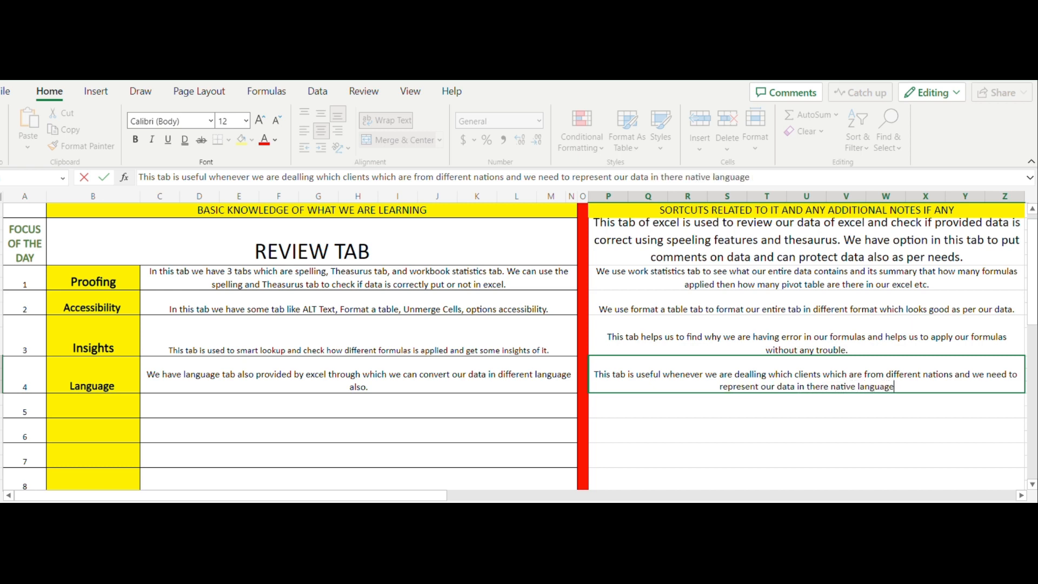
key("Return")
Enter "Comments" as the group label in row 5, below Language, and increase its font size to 14.
key("Left")
key("Left")
key("Left")
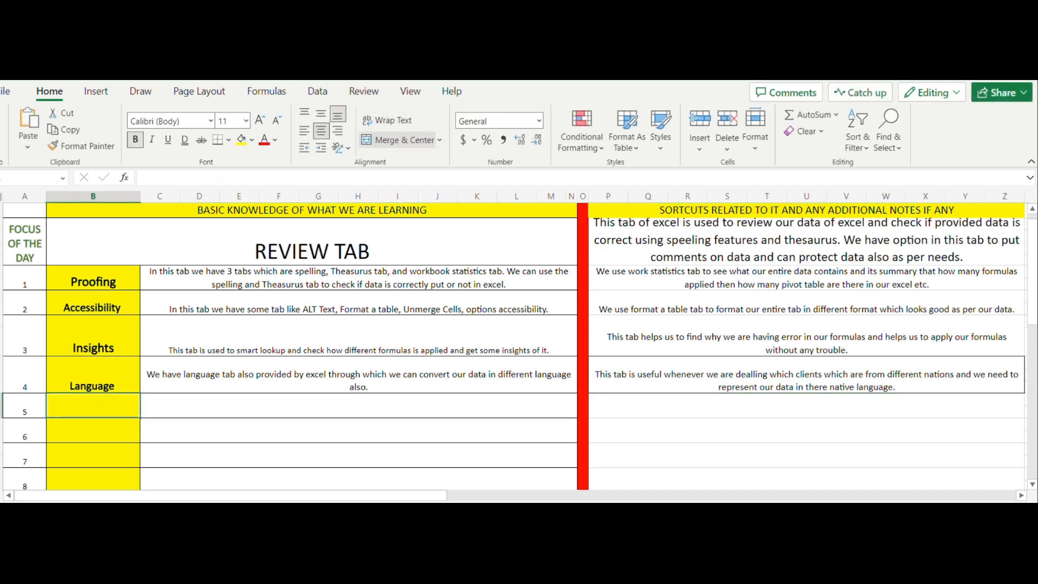
type("C")
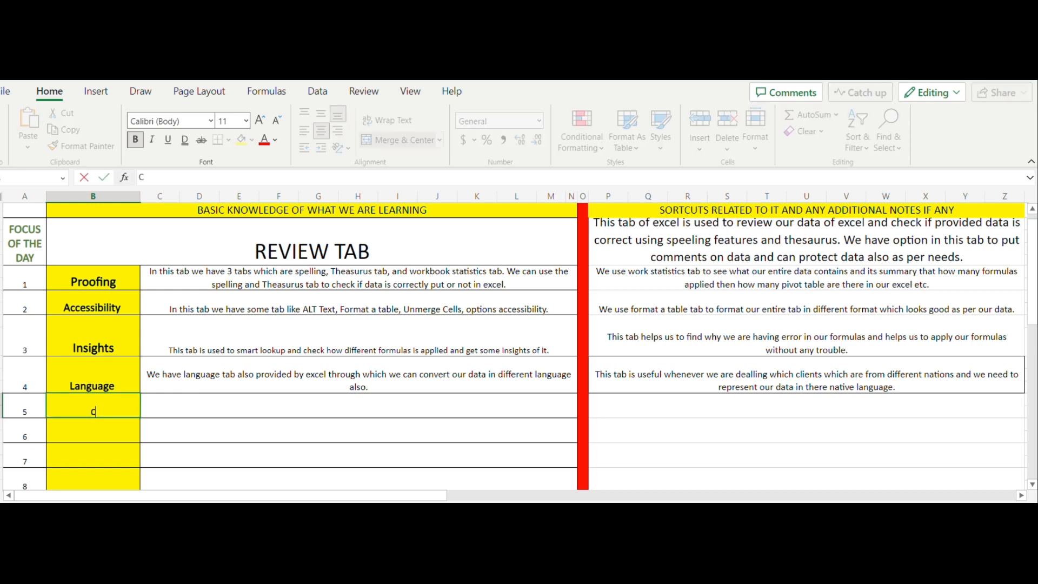
type("omments")
left_click(207, 420)
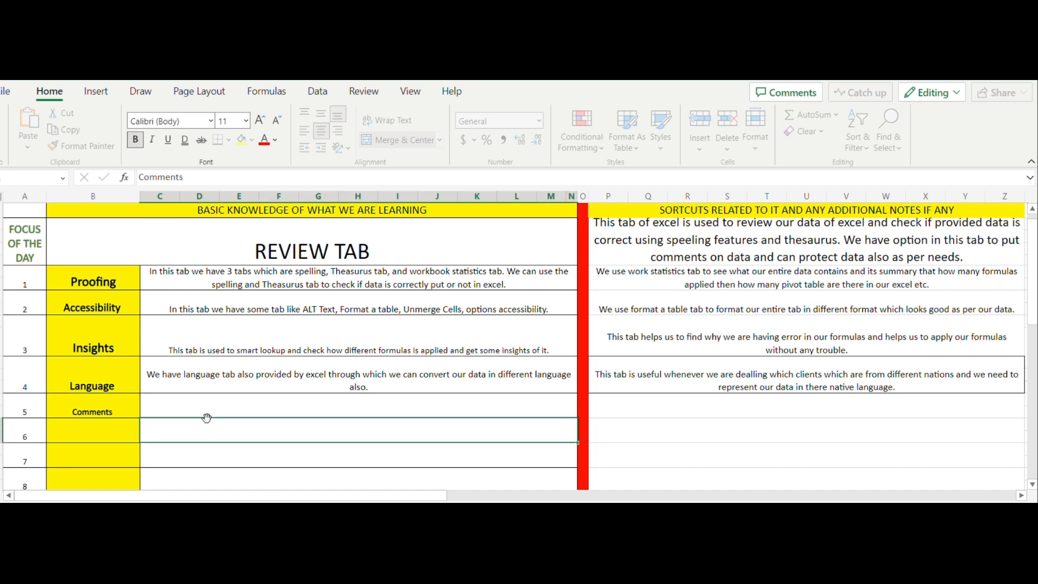
left_click(124, 407)
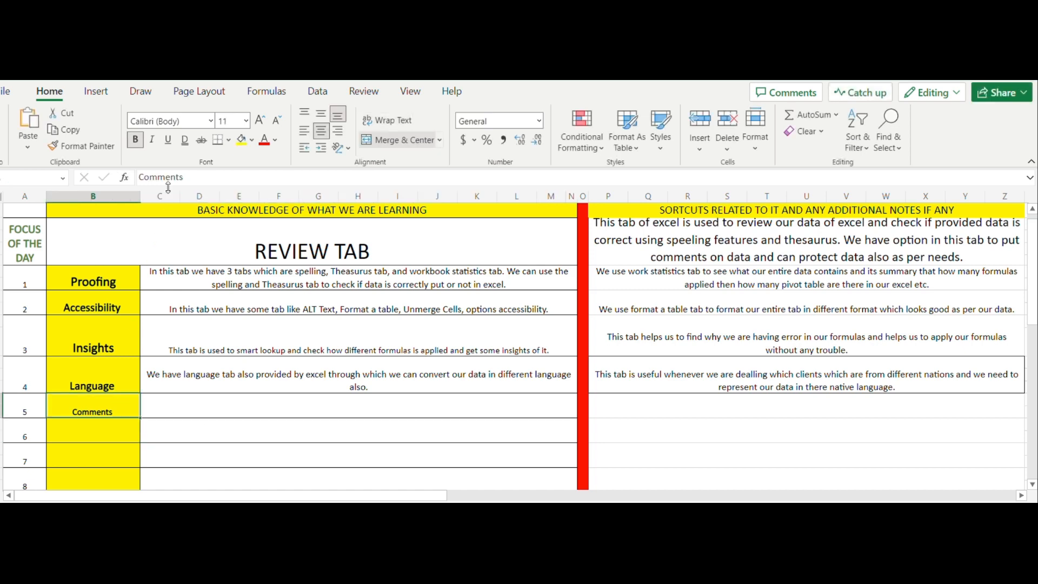
left_click(261, 120)
Begin the Comments description in row 5 with "This tabs is useful to provide comments in cells as per the needs".
left_click(168, 413)
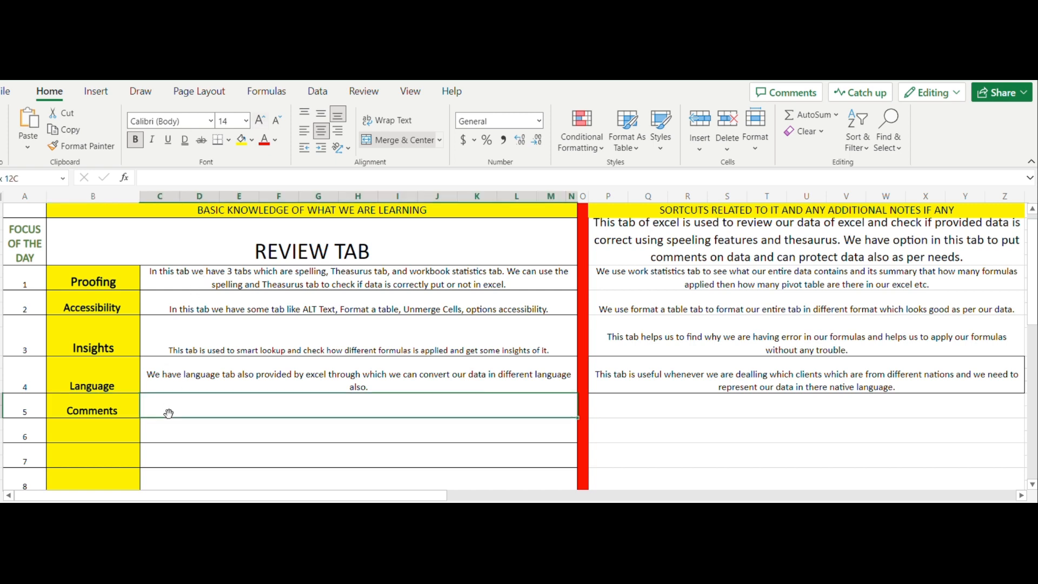
type("tHI")
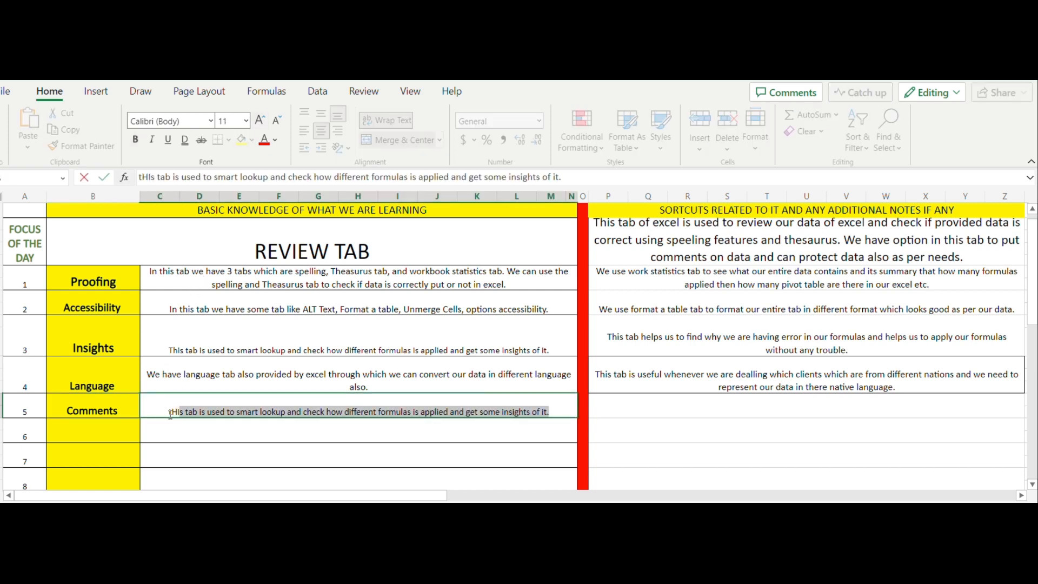
type("Thi")
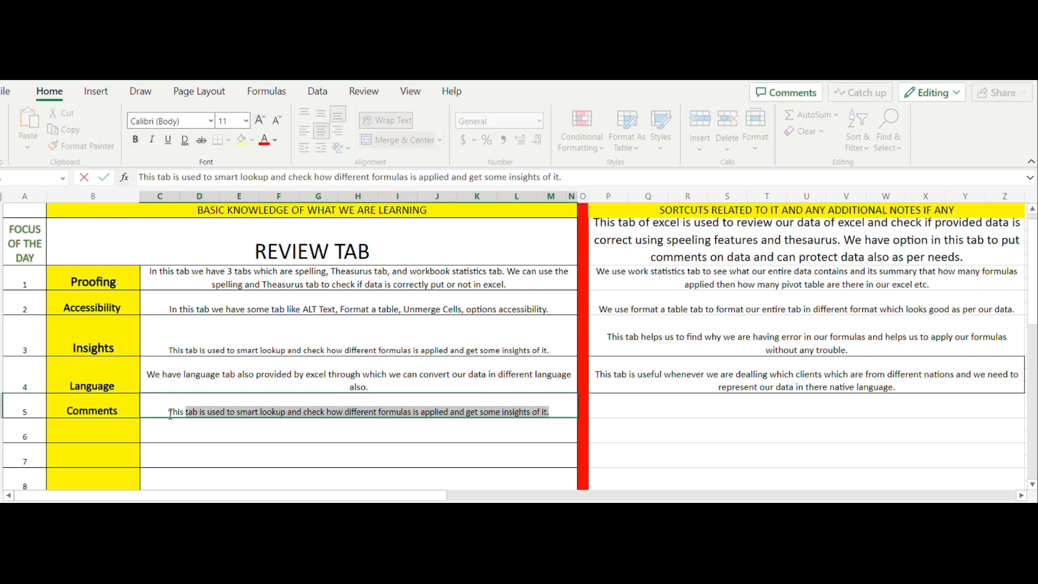
type("s tabs")
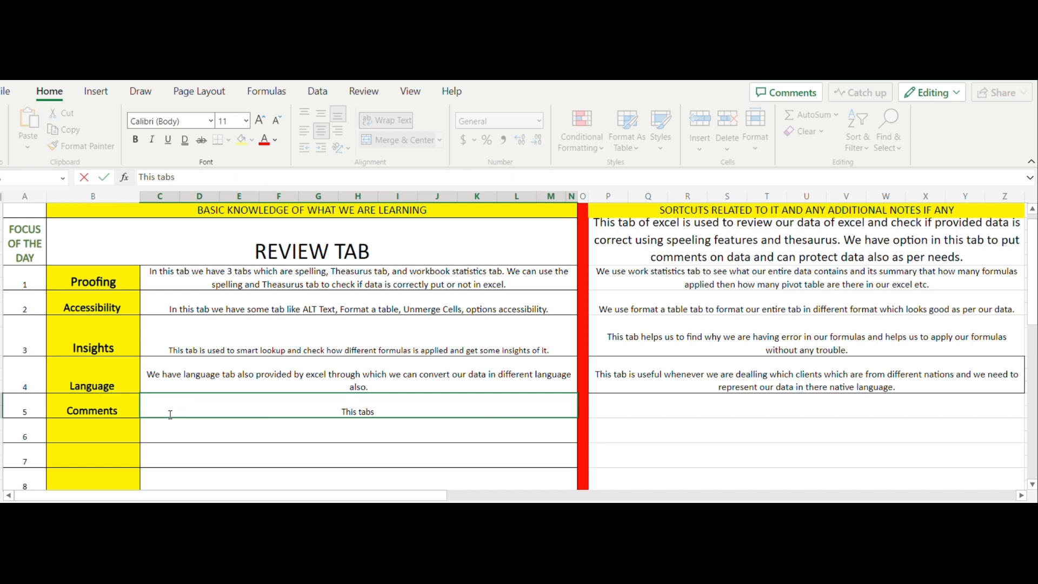
type(" is useful to prov")
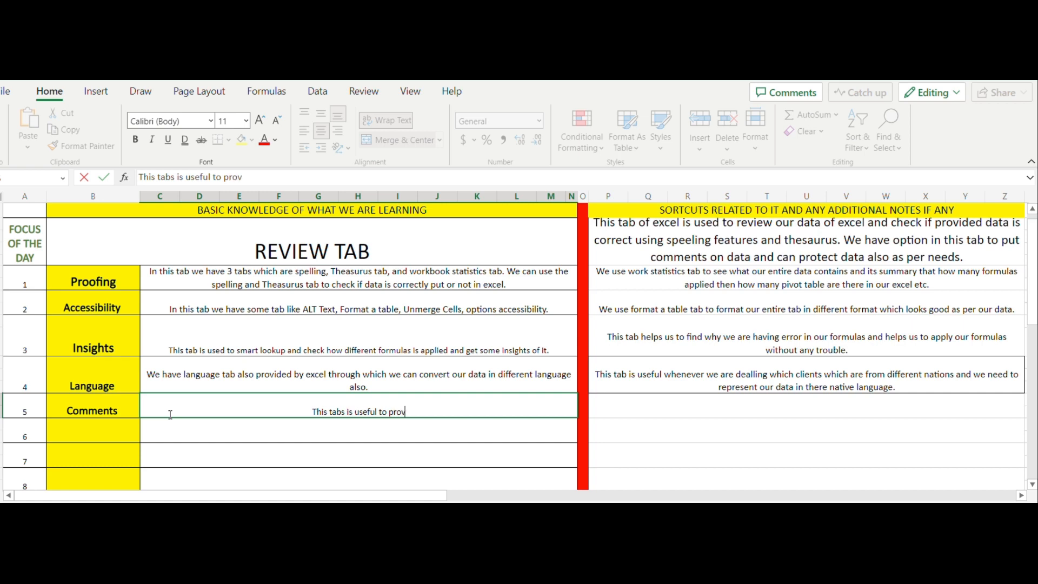
type("ide comment")
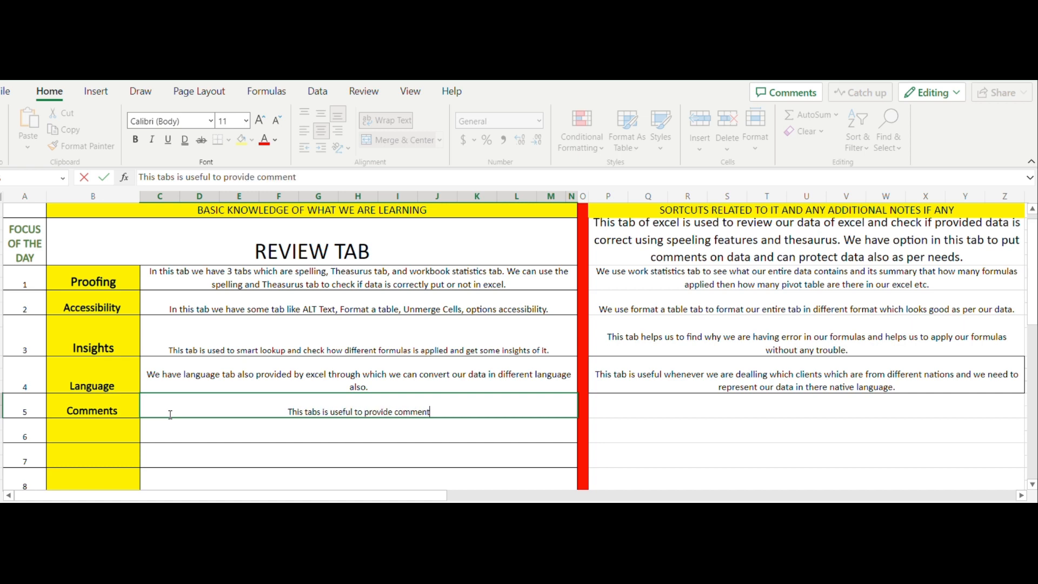
type("s in cells as per")
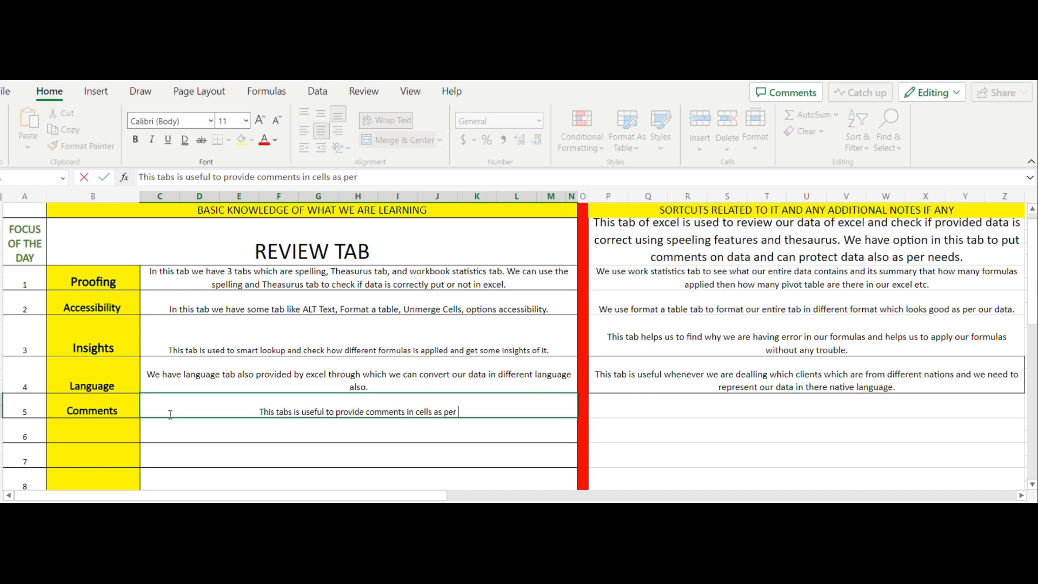
type(" the needs ")
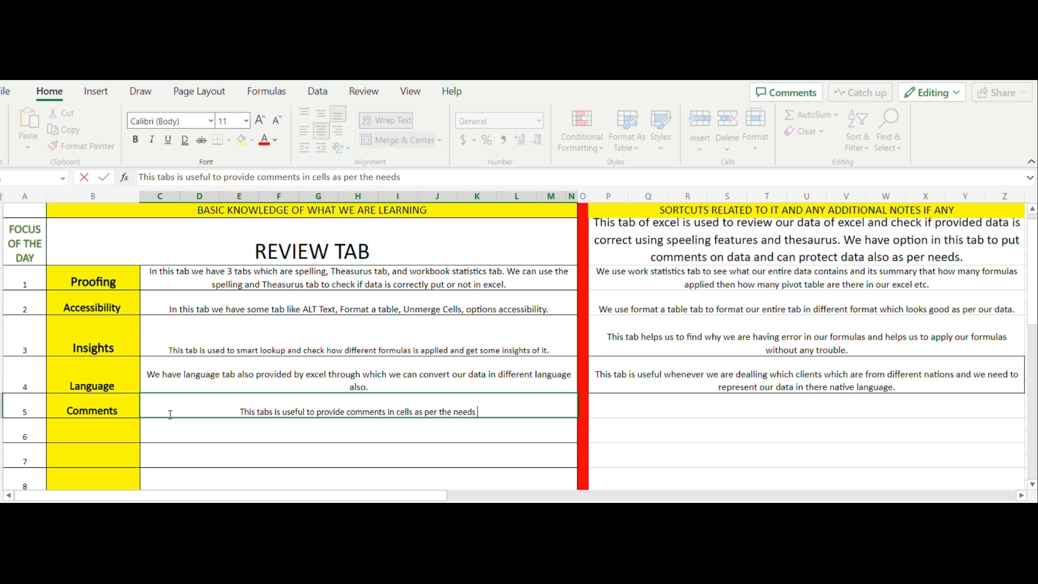
Continue the Comments description with "and which will not show and will pop-up when we drag our cursor on that cell.".
type("and whic")
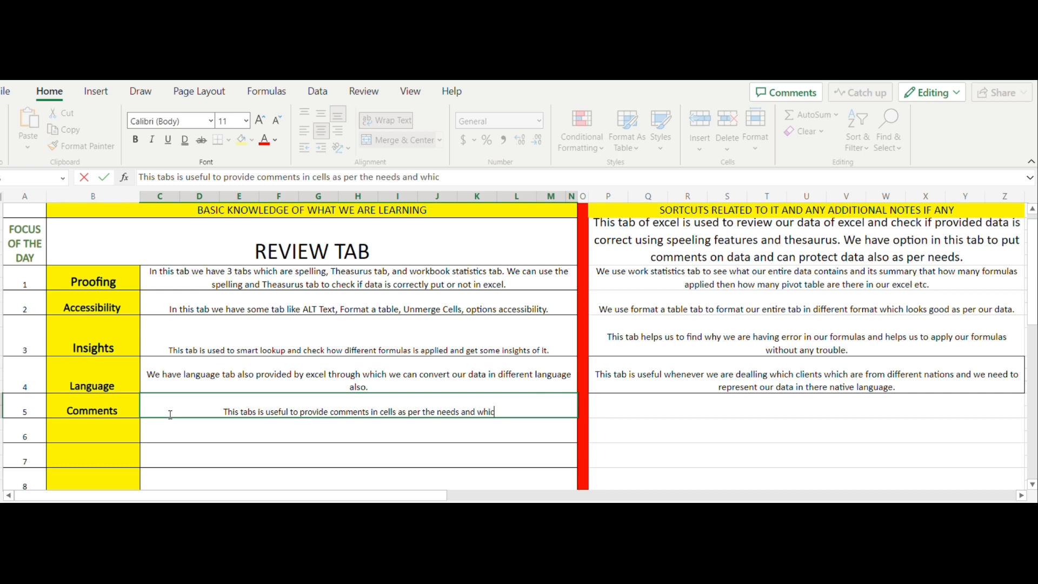
type("h ill n")
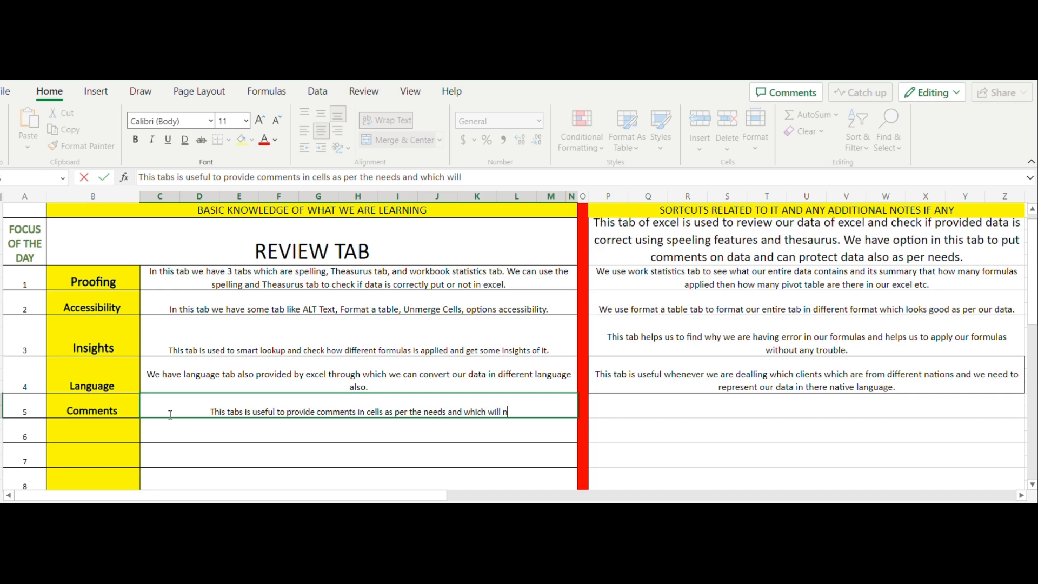
type("ot whow")
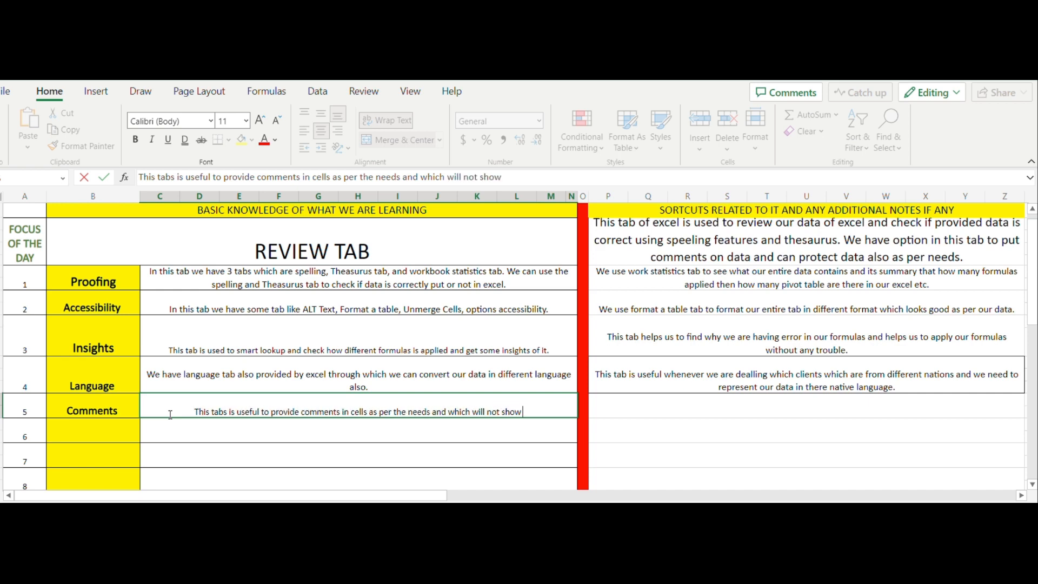
type(" and will")
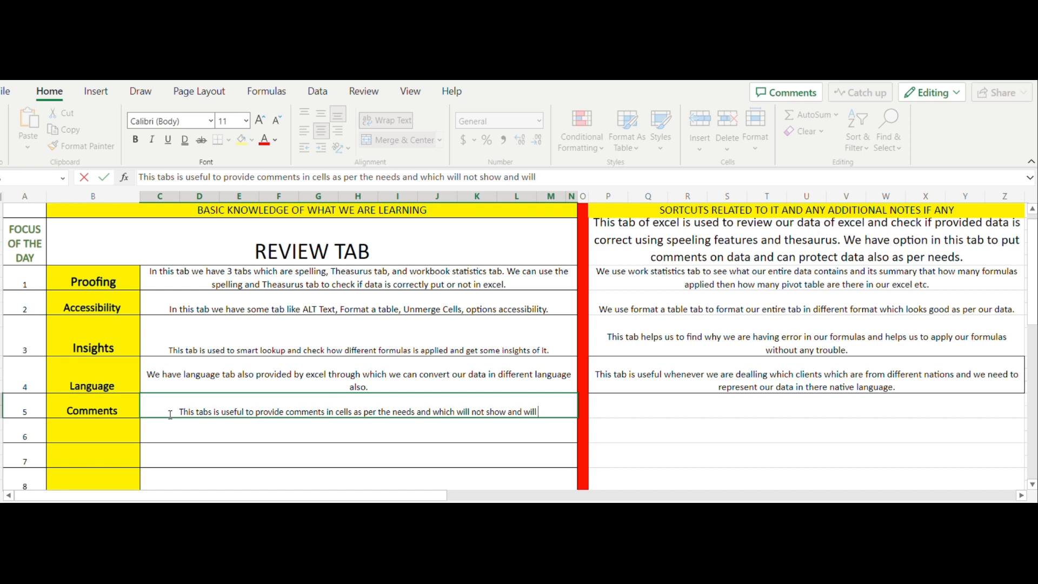
type(" po")
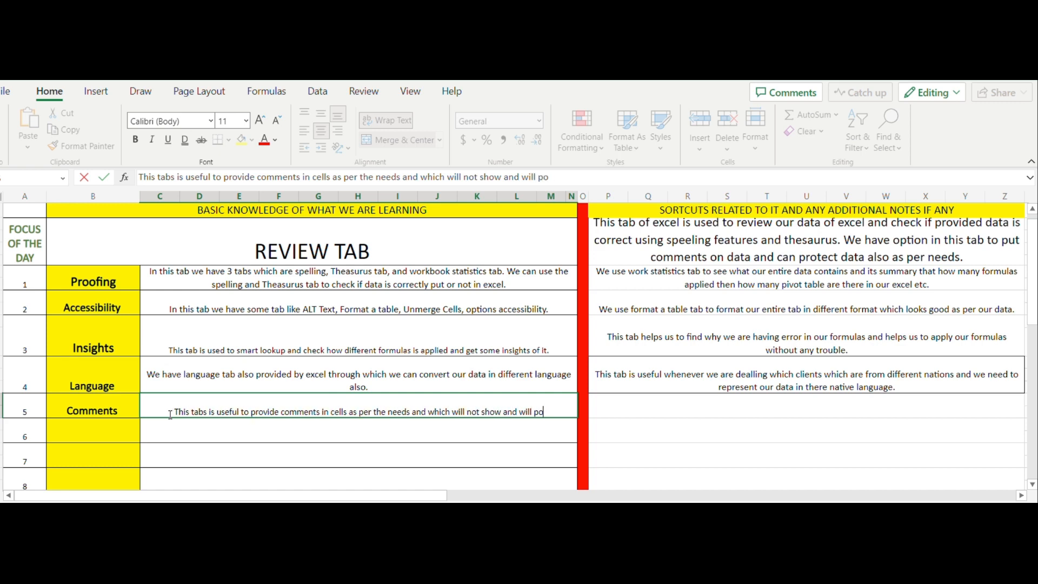
type("p-up")
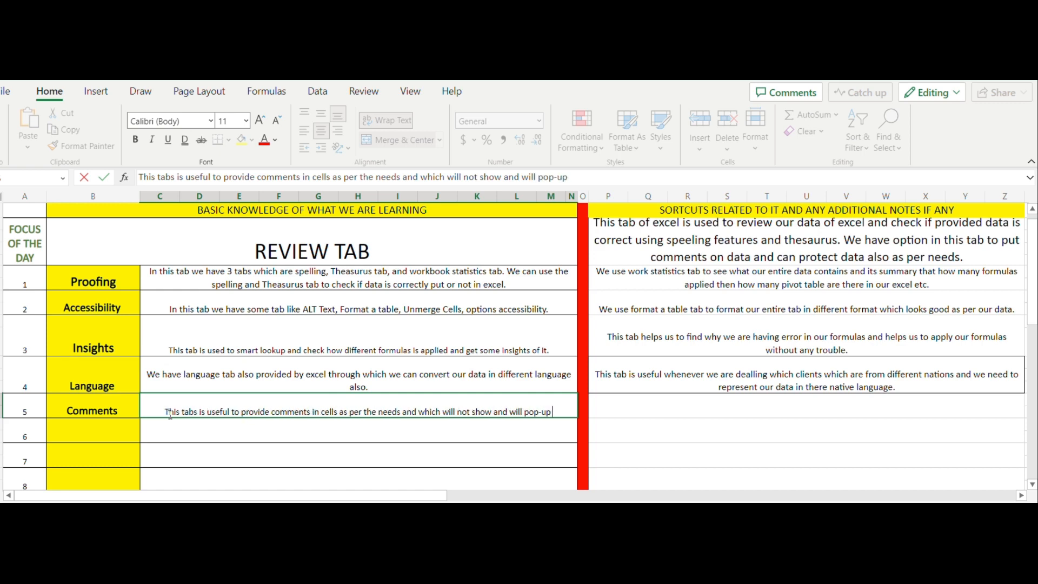
type(" when we drag our cursor on that cell.")
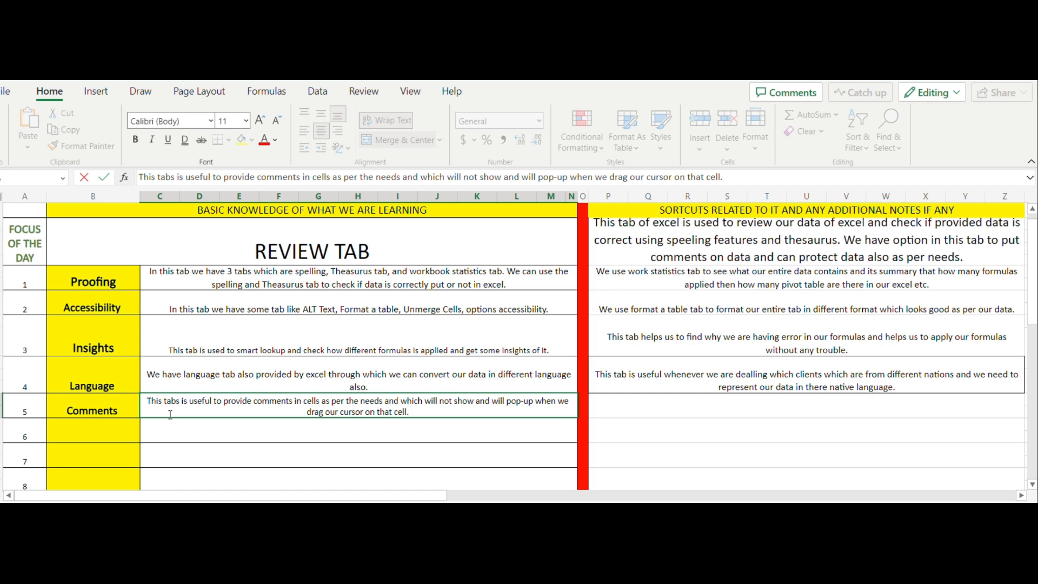
Finish the Comments description with "It gives additional information to us related to that cell." and commit the entry.
type("giv")
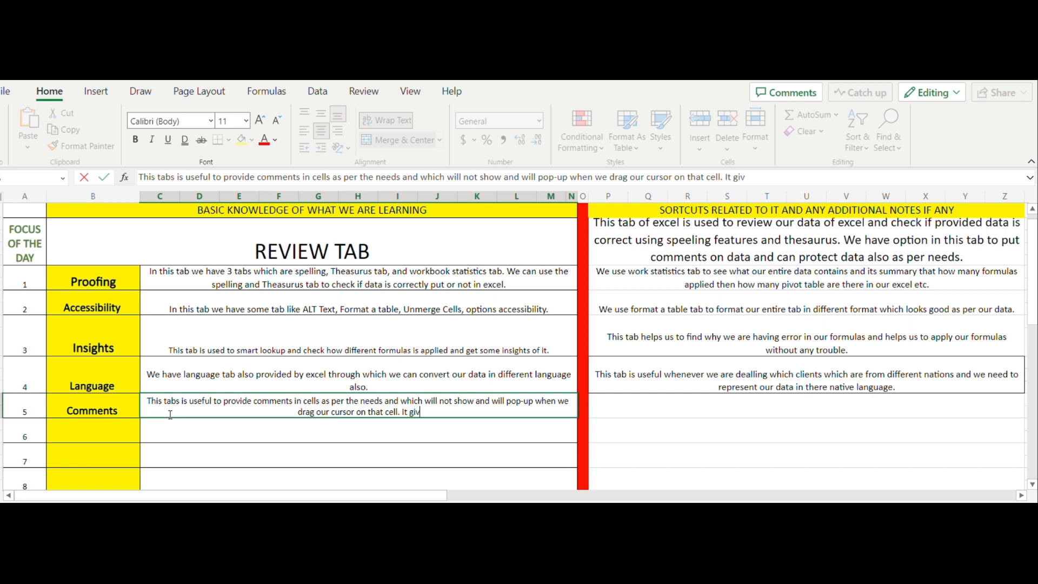
type("es addi")
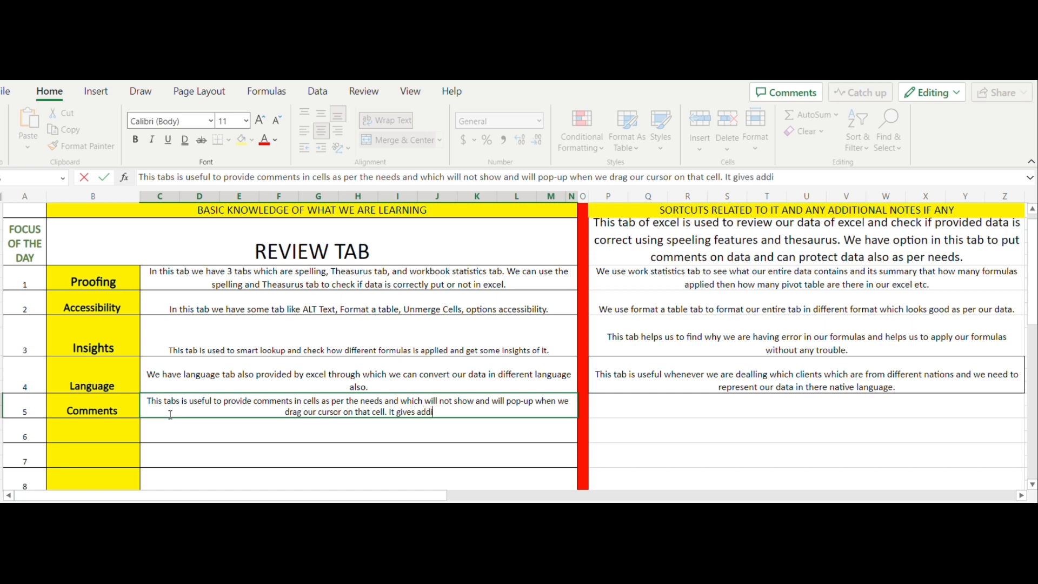
type("tional")
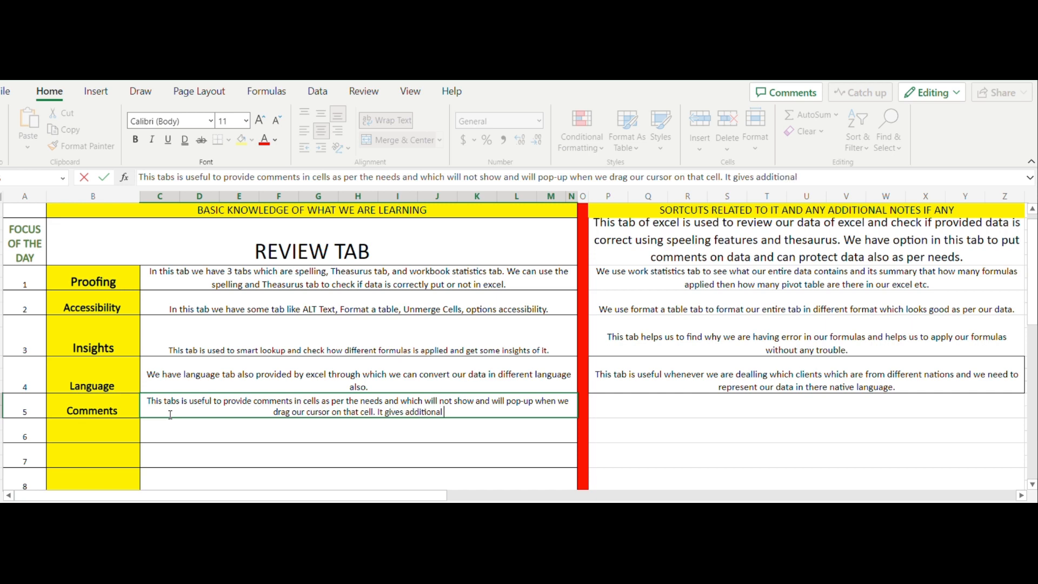
type(" information to use")
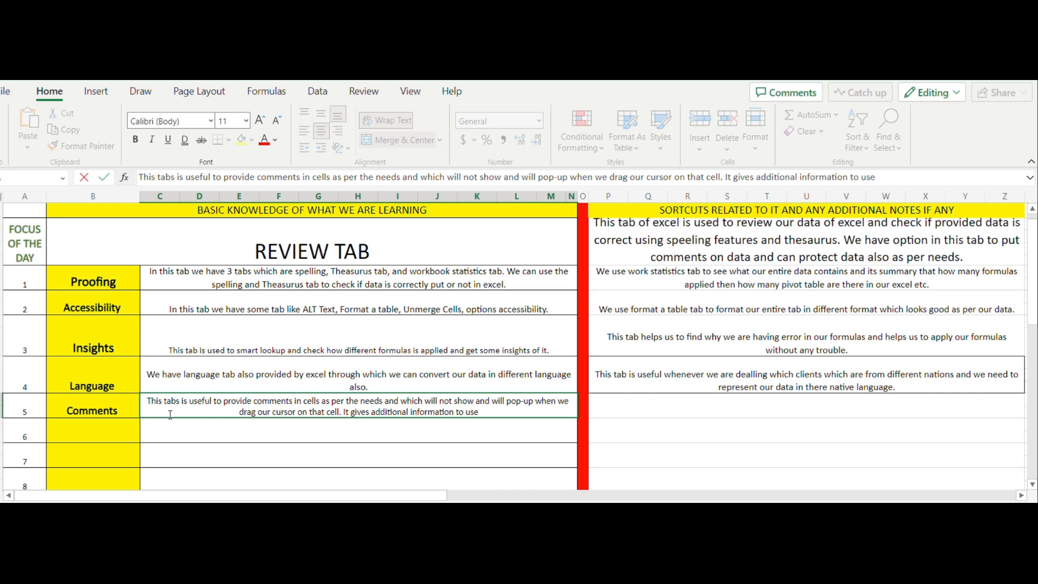
key("BackSpace")
type("related")
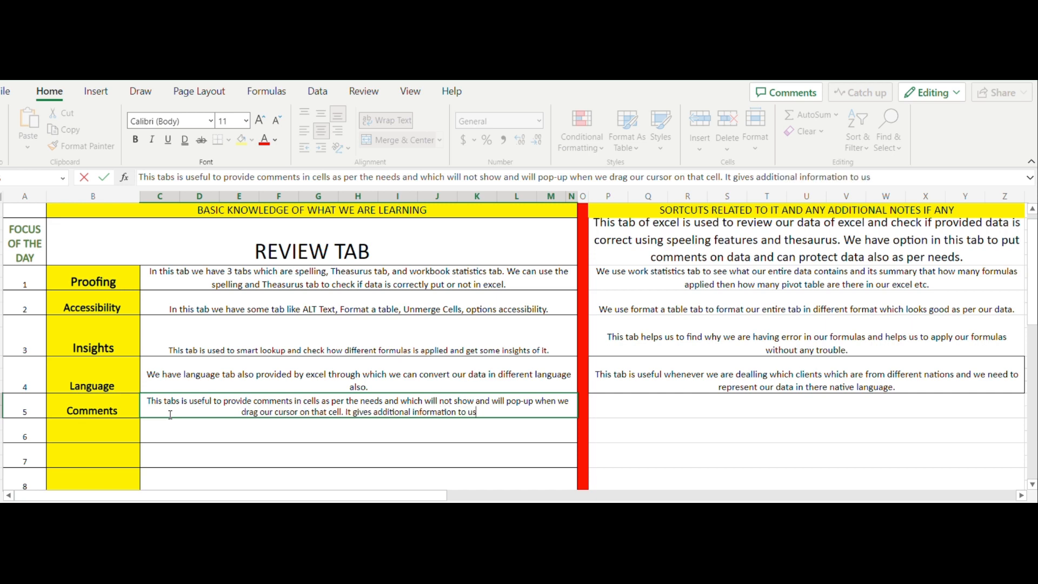
type(" to ")
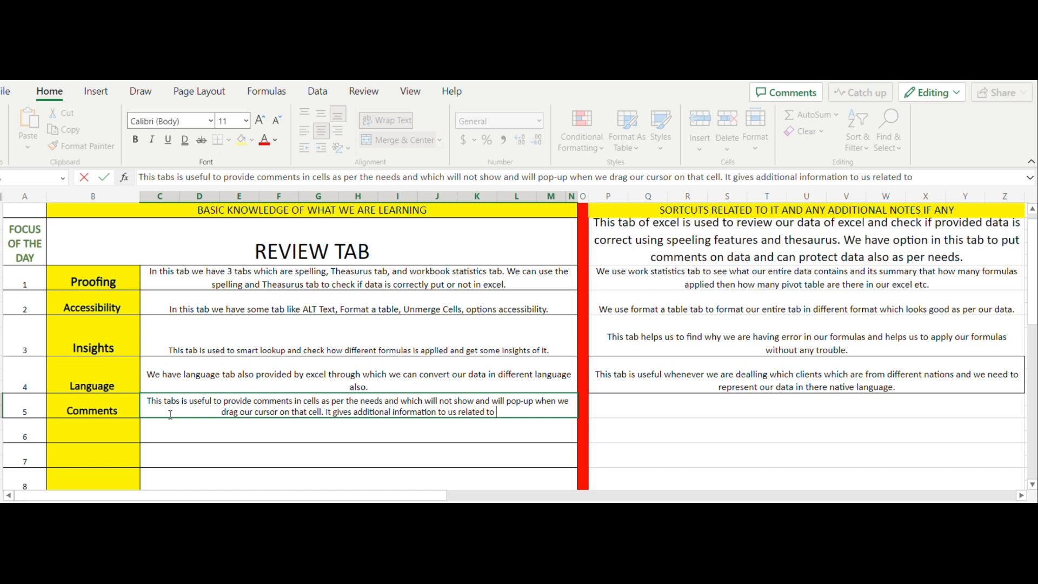
type("that cell.")
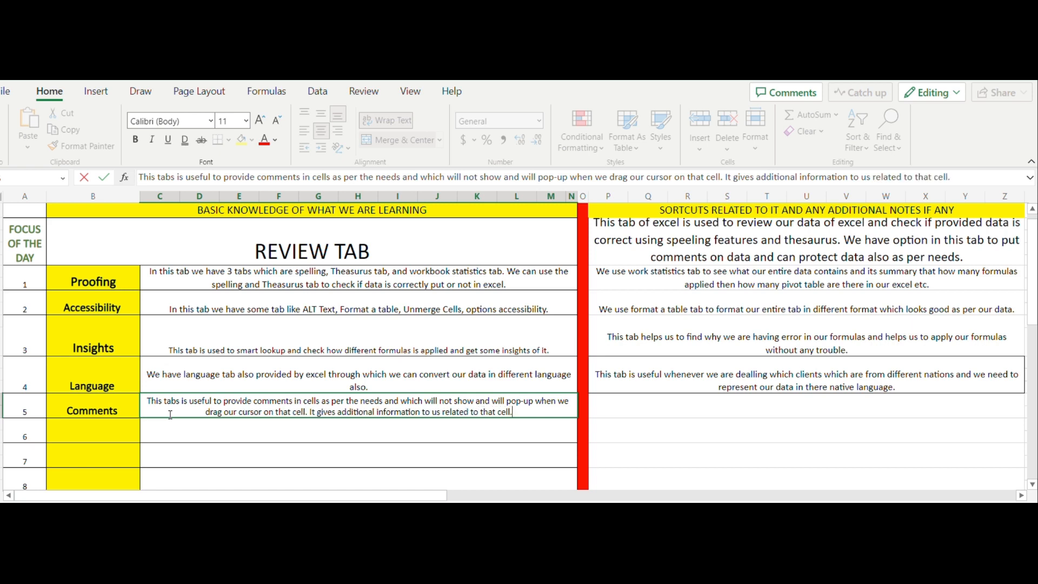
key("Tab")
Begin the Comments additional note in row 5 with "We have 5 tabs in this which are new comments, Delete, Previous Comments,".
key("Tab")
type("We")
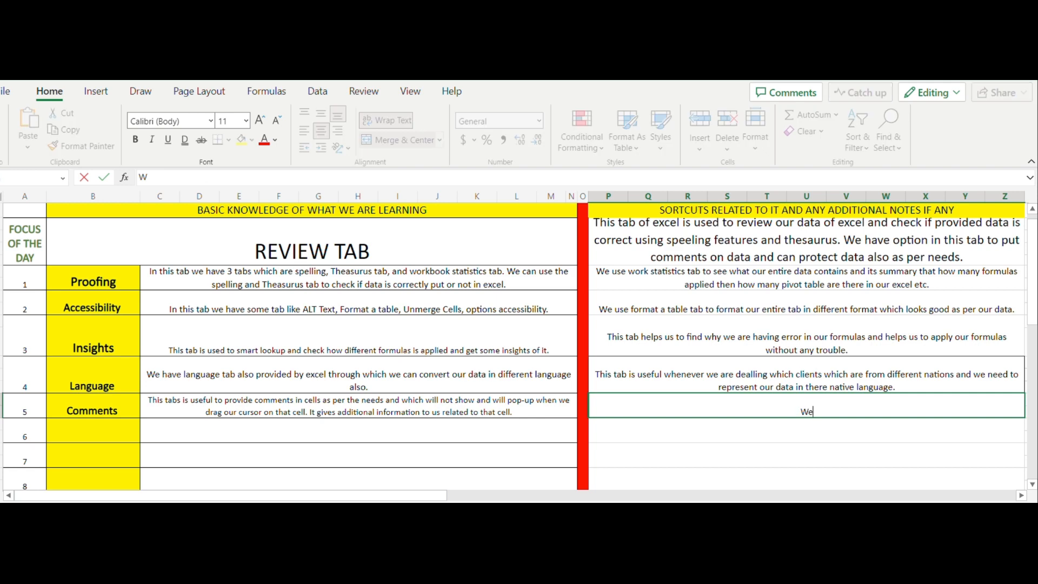
type(" have")
type("5 tabs in this ")
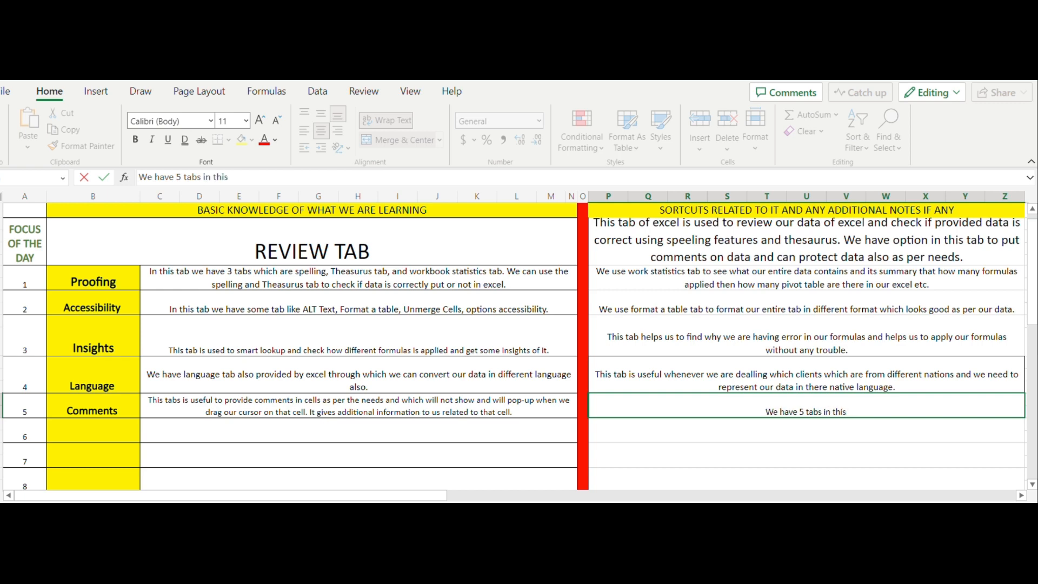
type("which are")
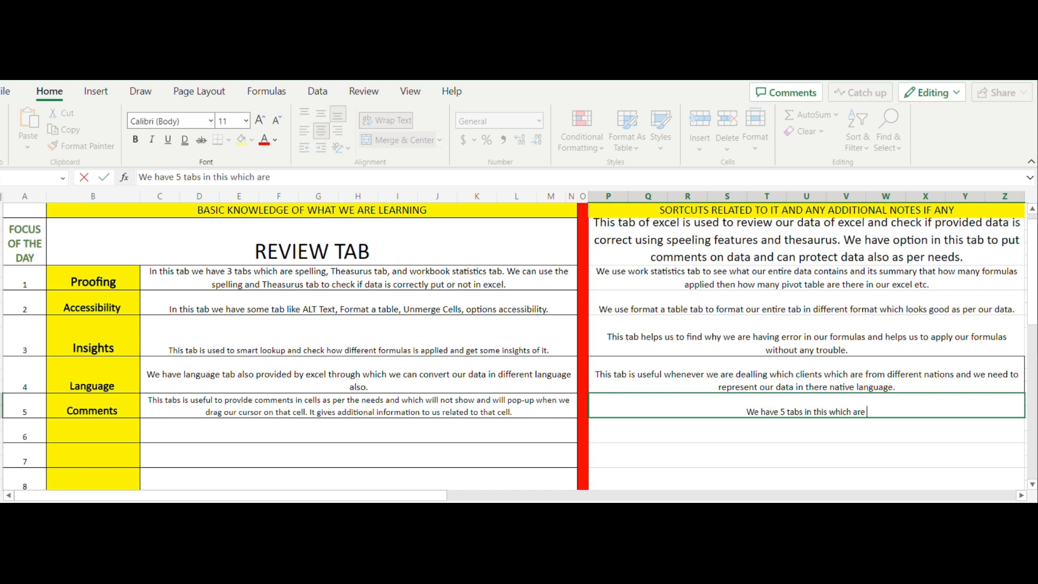
type(" new co")
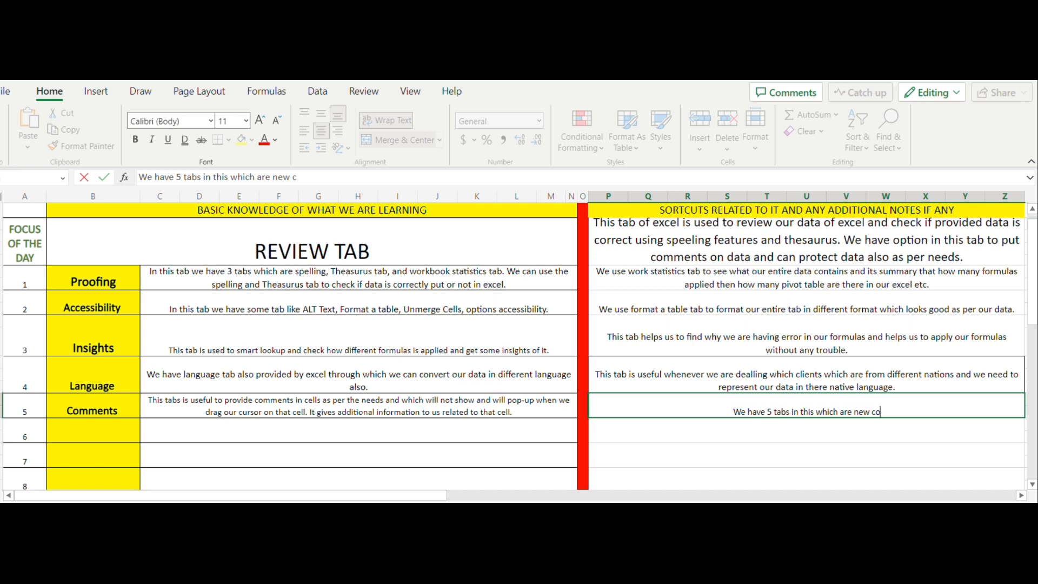
type("mments, ")
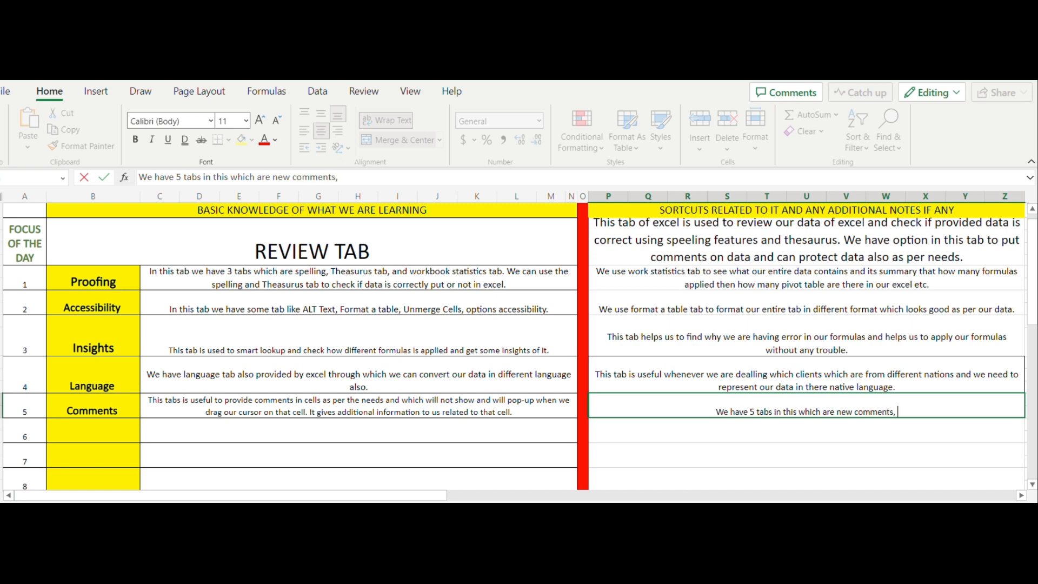
type("Delete")
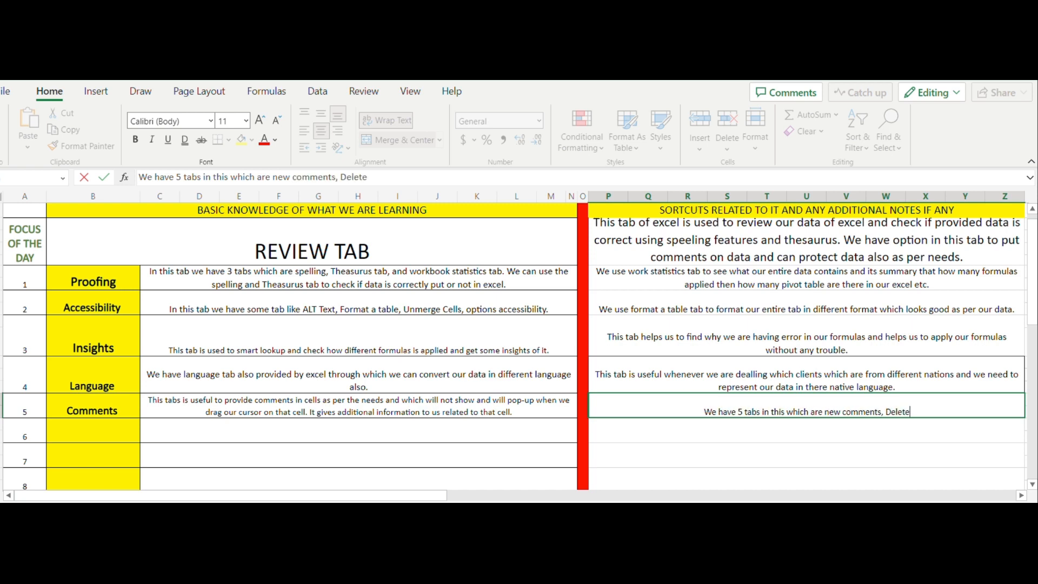
type(", Previous")
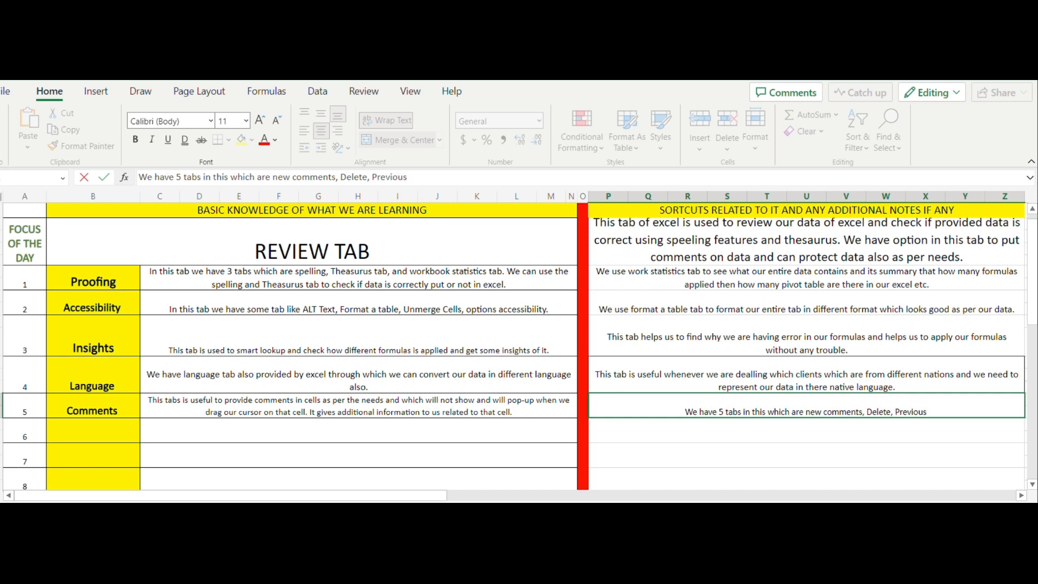
type("Comments, ")
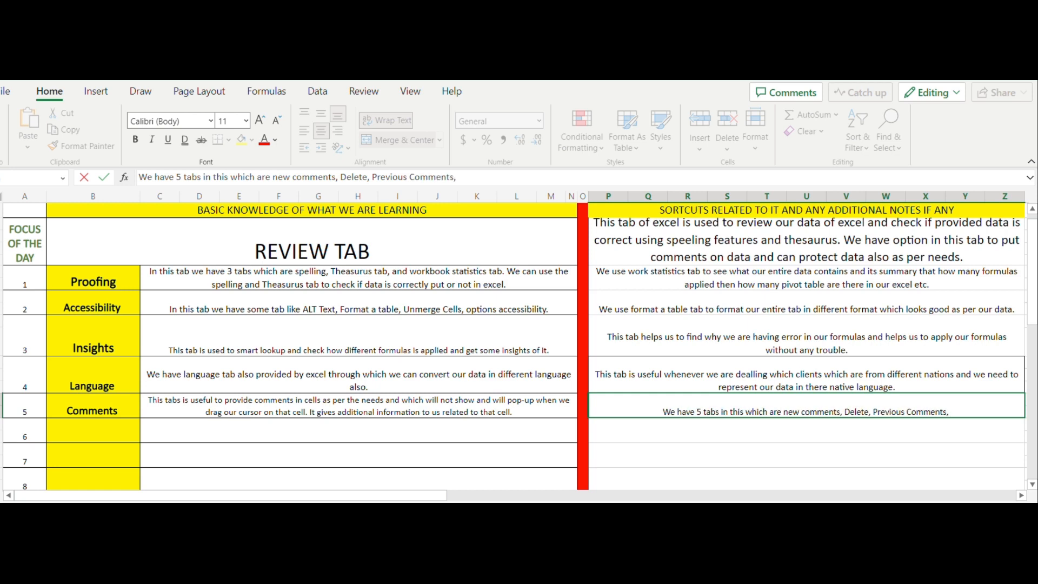
Complete the Comments additional note with "Next Comment, Show Comments. We can use them as per the needs." and commit the entry.
type("Next ")
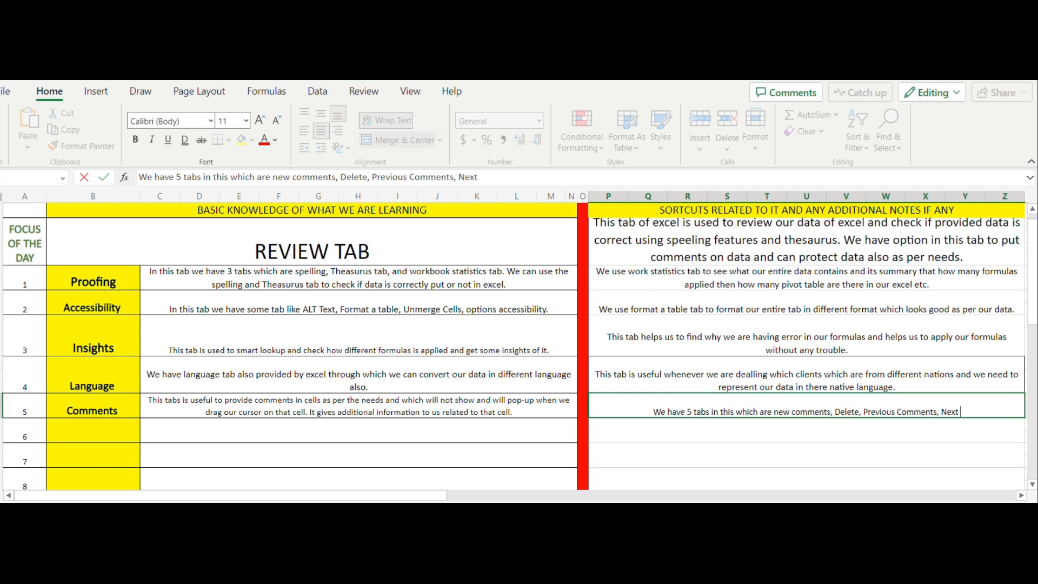
type("Comment")
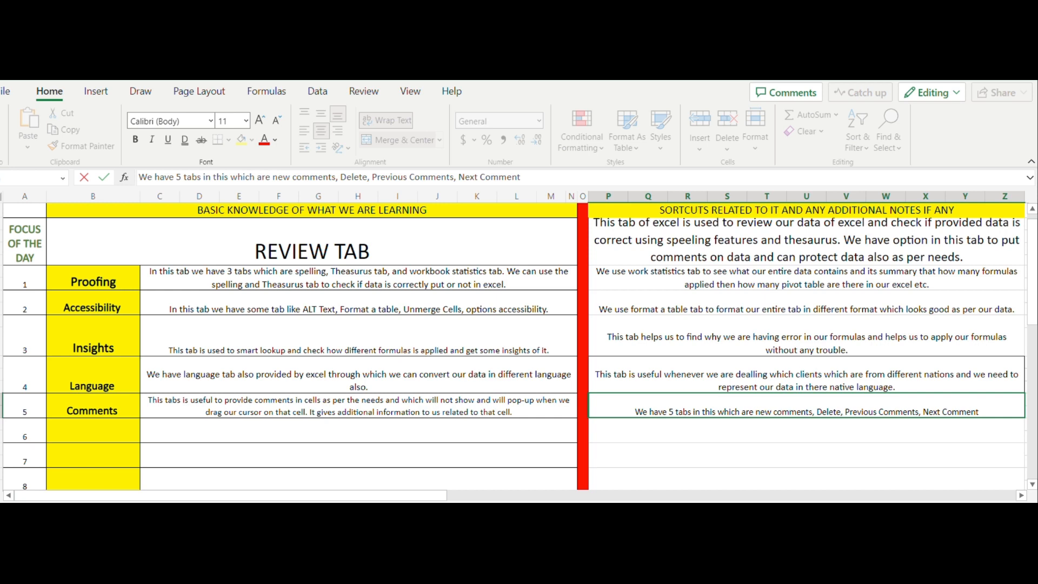
type(",")
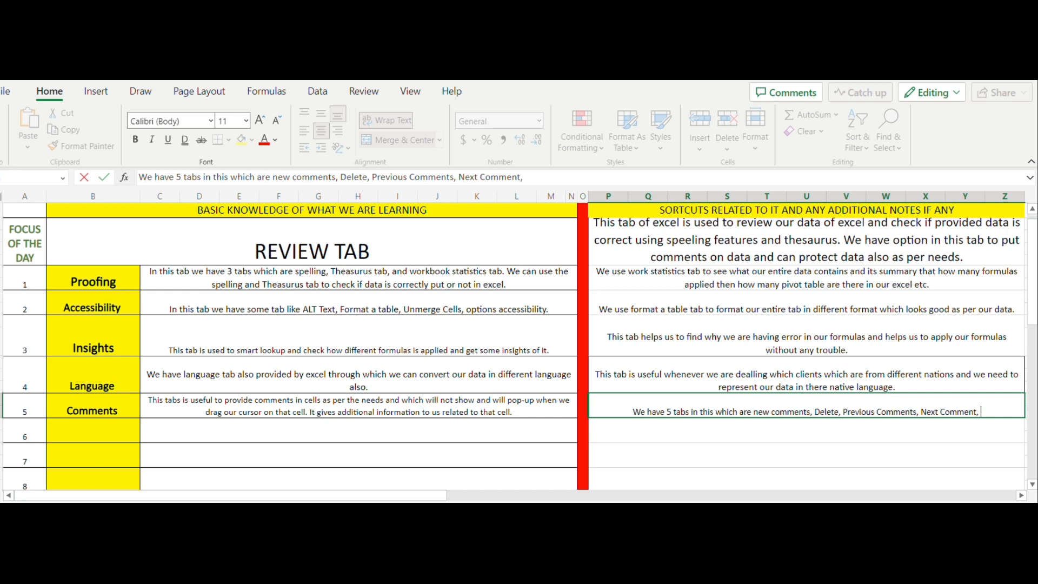
type(" Show Co")
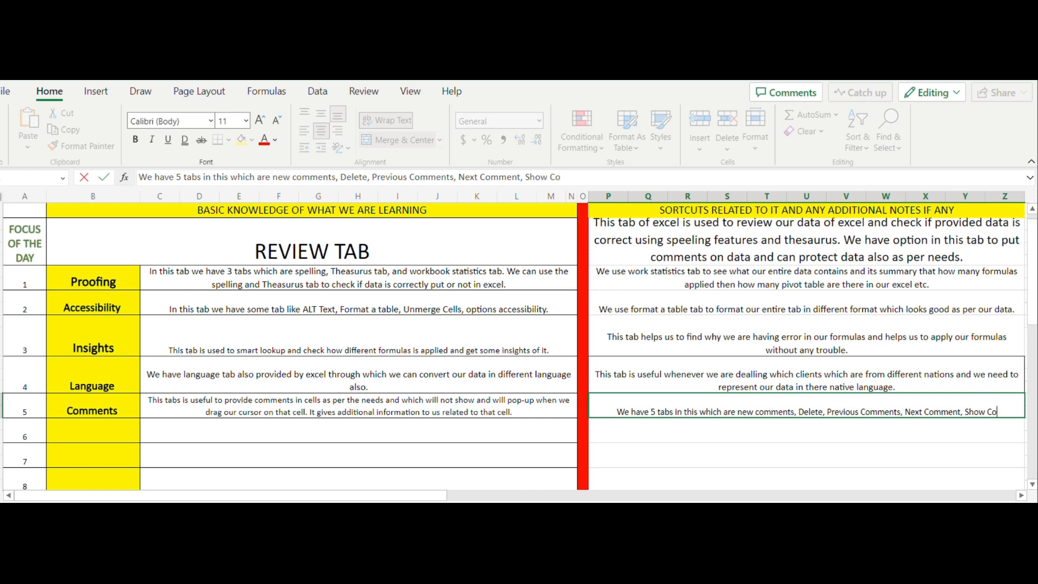
type("mment")
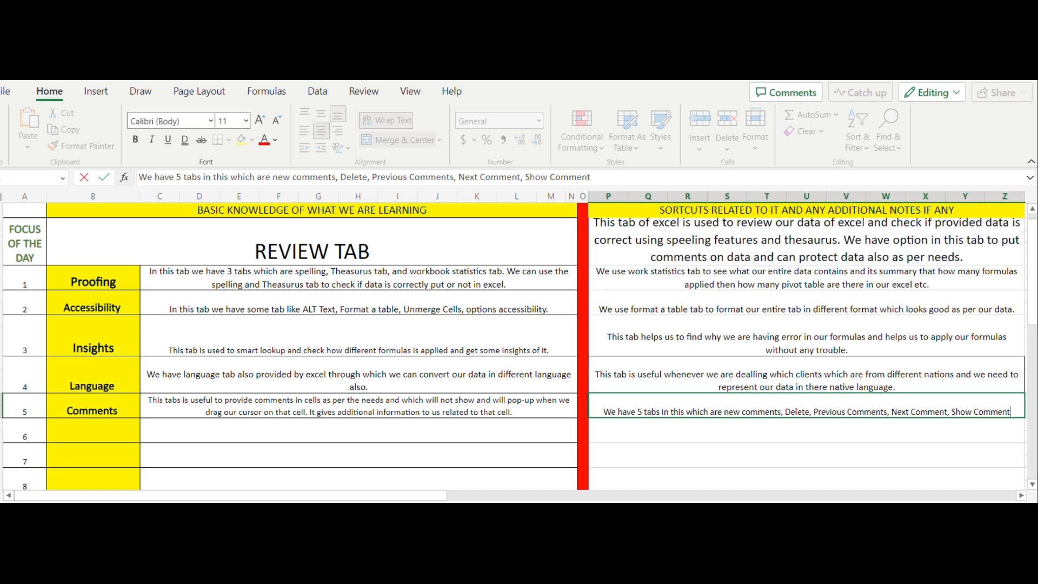
type("s. We can use i")
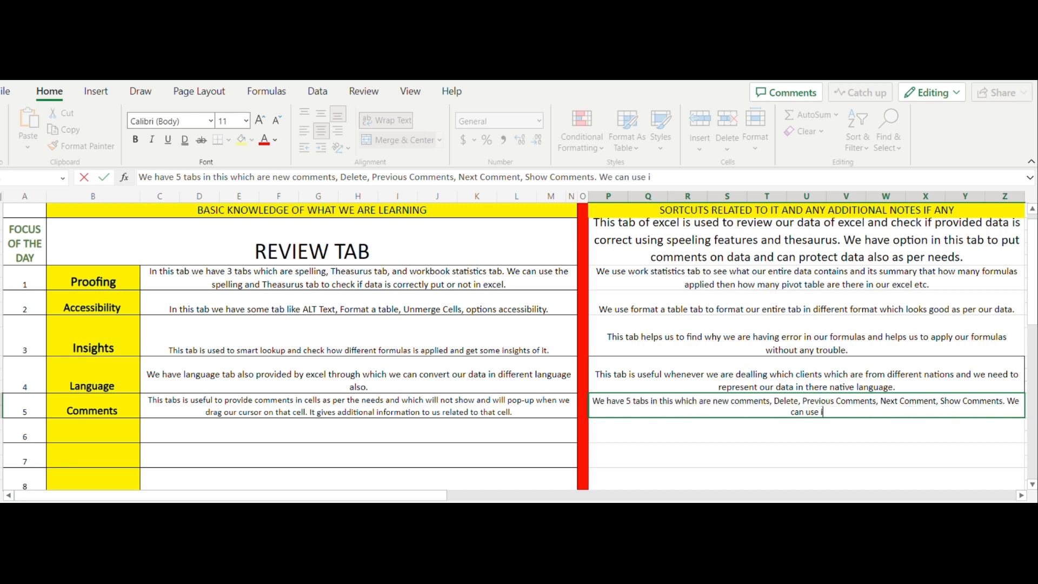
key("BackSpace")
type("them as per the needs ")
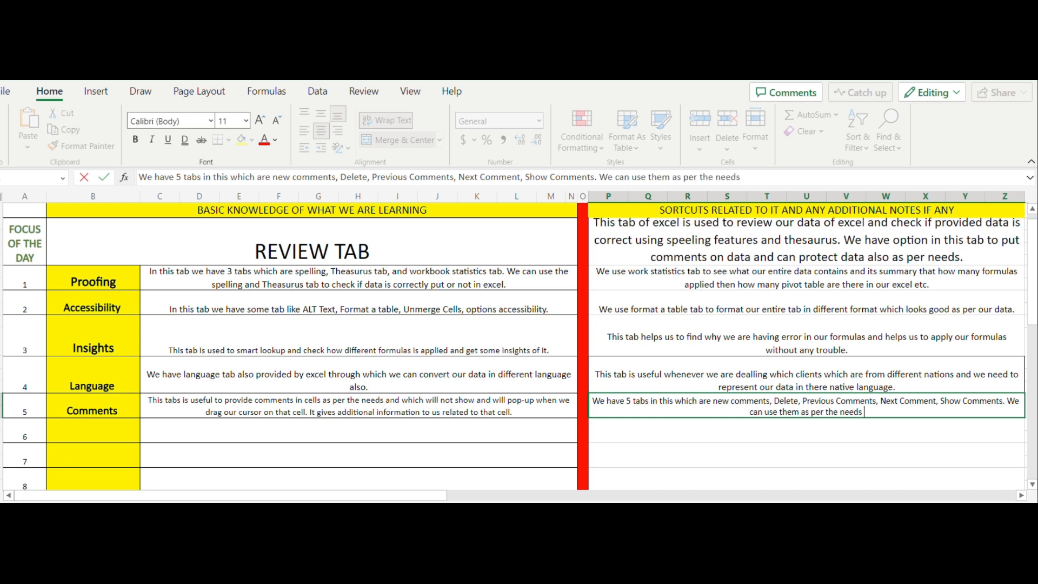
type(".")
key("Return")
Enter "Notes" as the group label in row 6, below Comments, and increase its font size to 14.
key("Left")
key("Left")
key("Left")
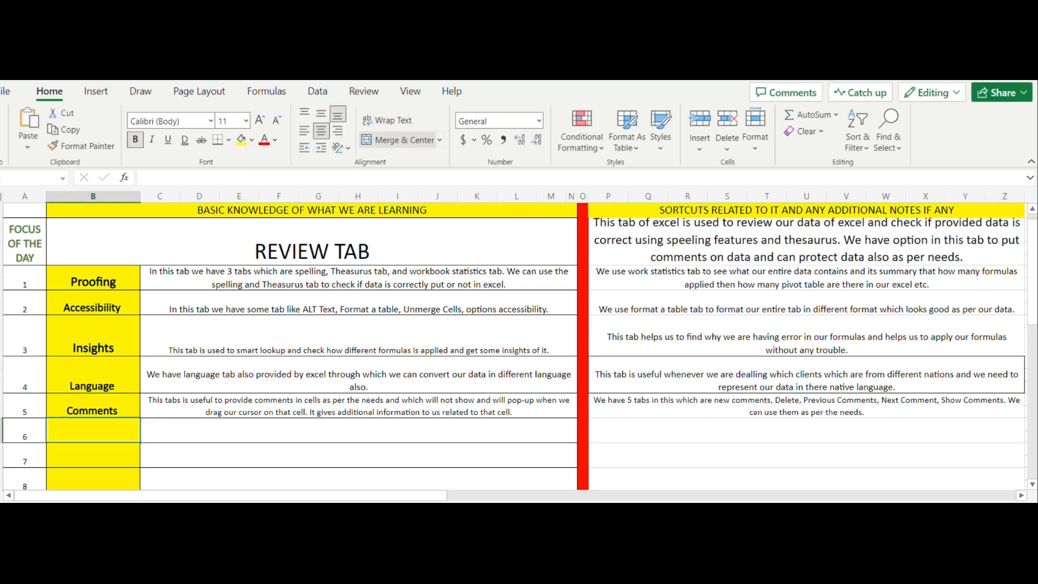
type("Notes")
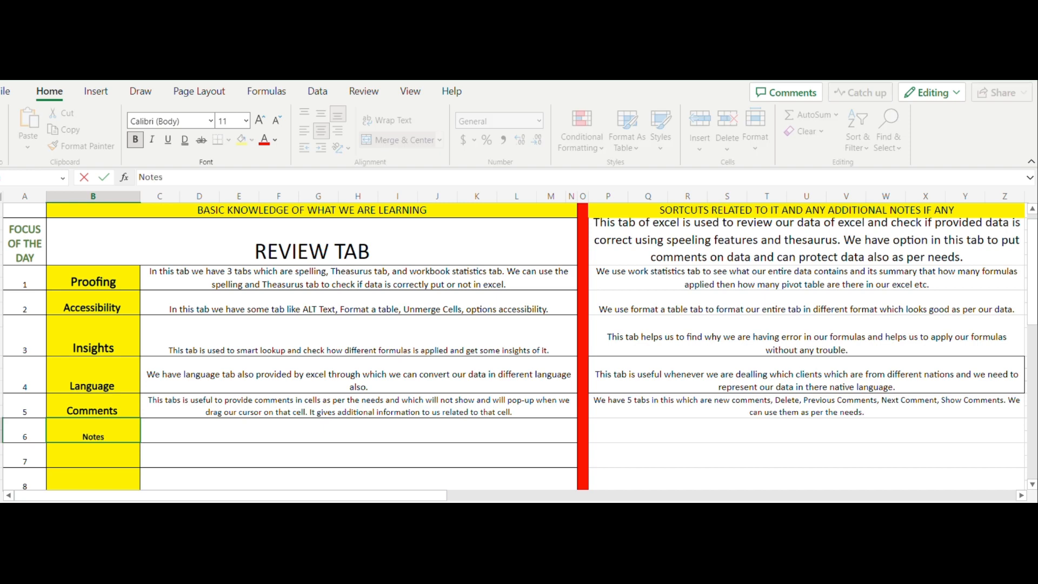
key("Right")
left_click(110, 421)
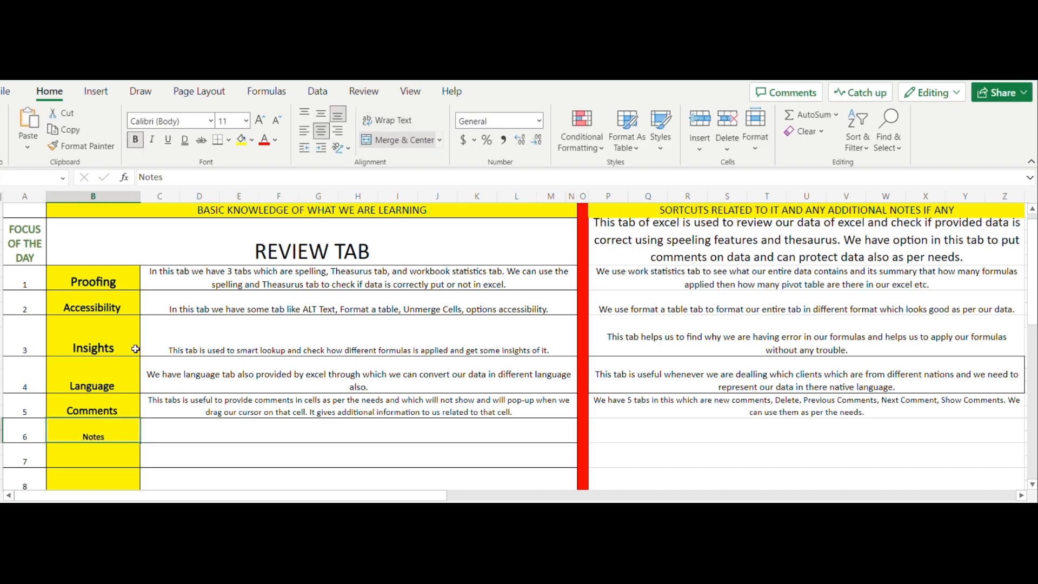
left_click(263, 120)
left_click(264, 122)
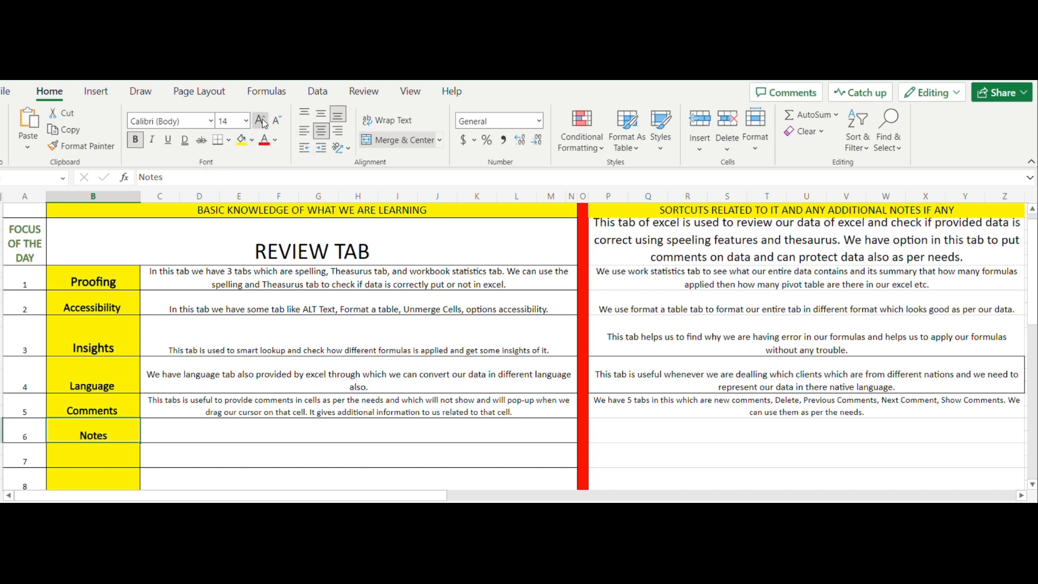
Begin the Notes description in row 6 with "Notes tab is also like comments tab only but as comments tab applies on cells".
left_click(200, 431)
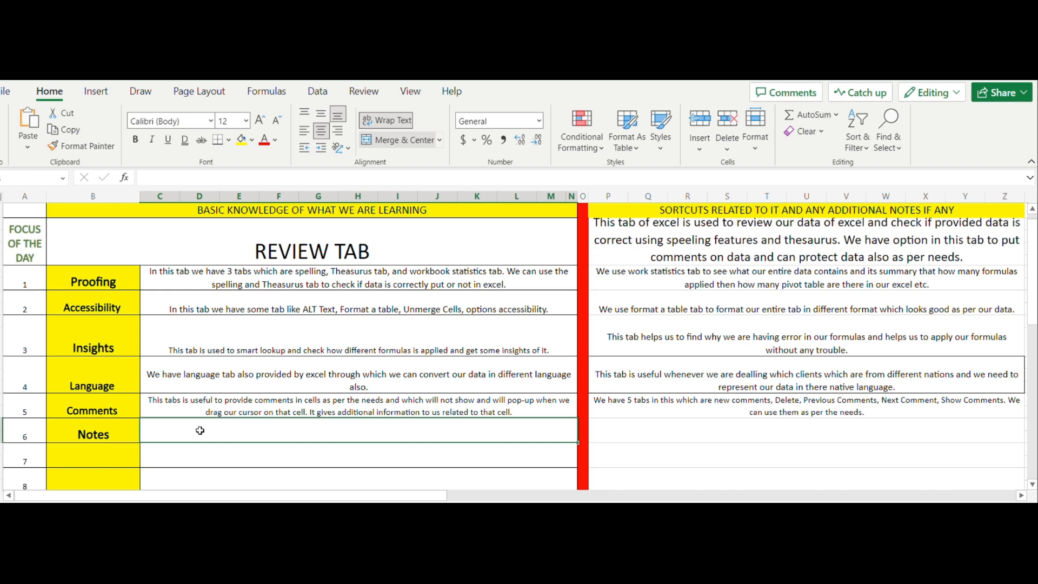
type("n")
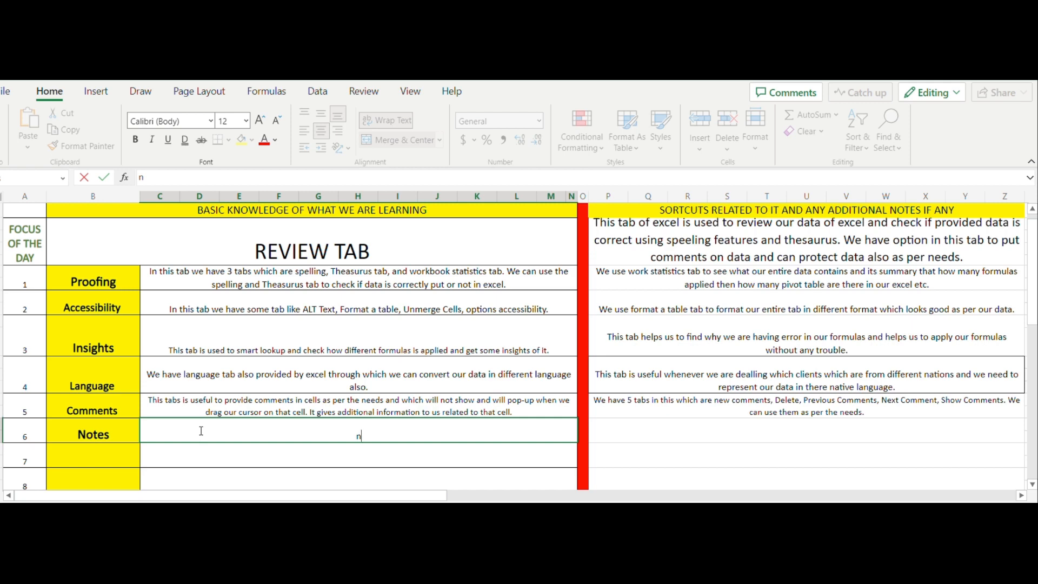
type("otes tab is also ")
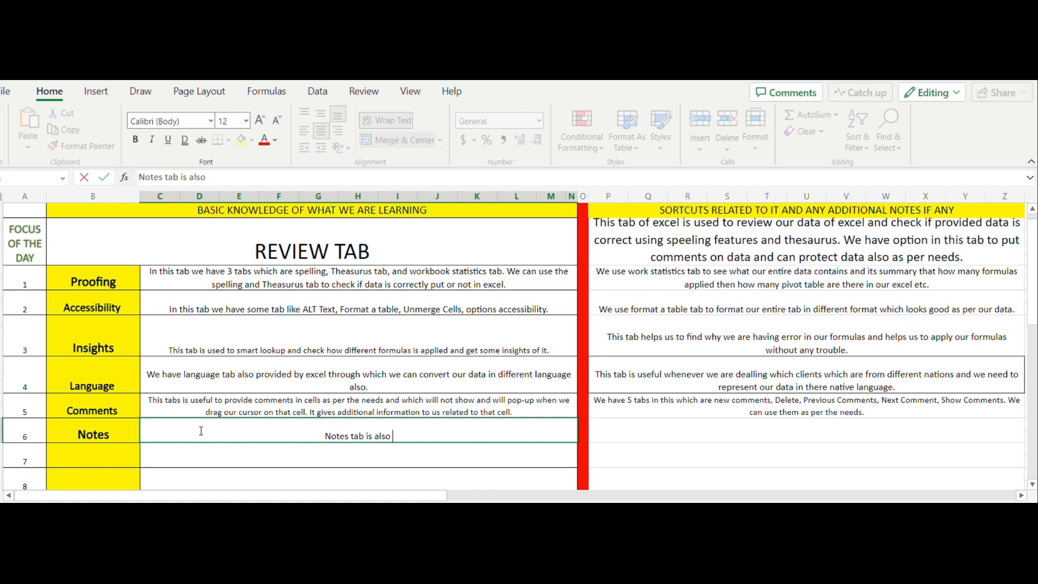
type("like comment")
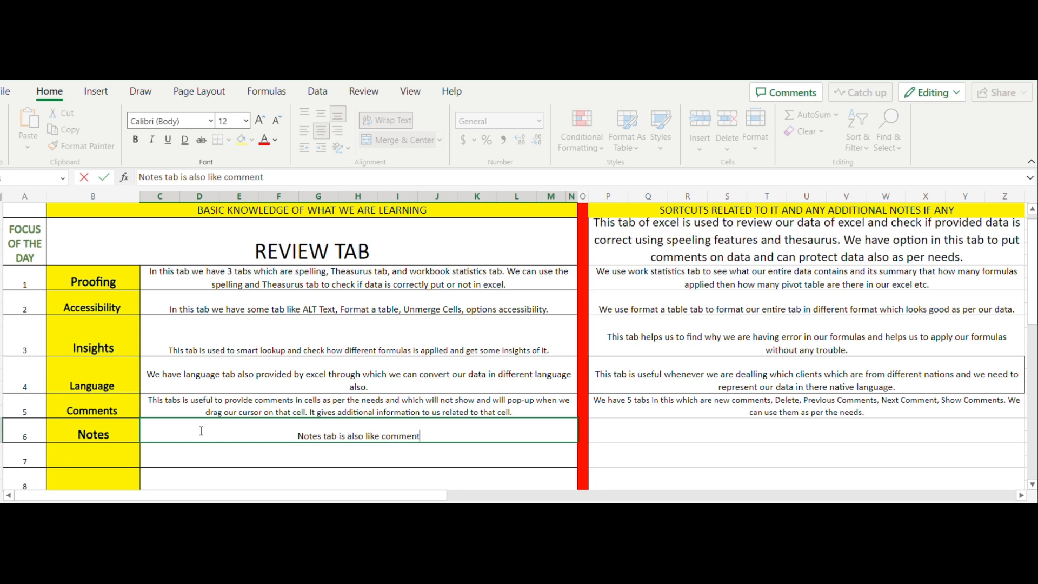
type("s tab on")
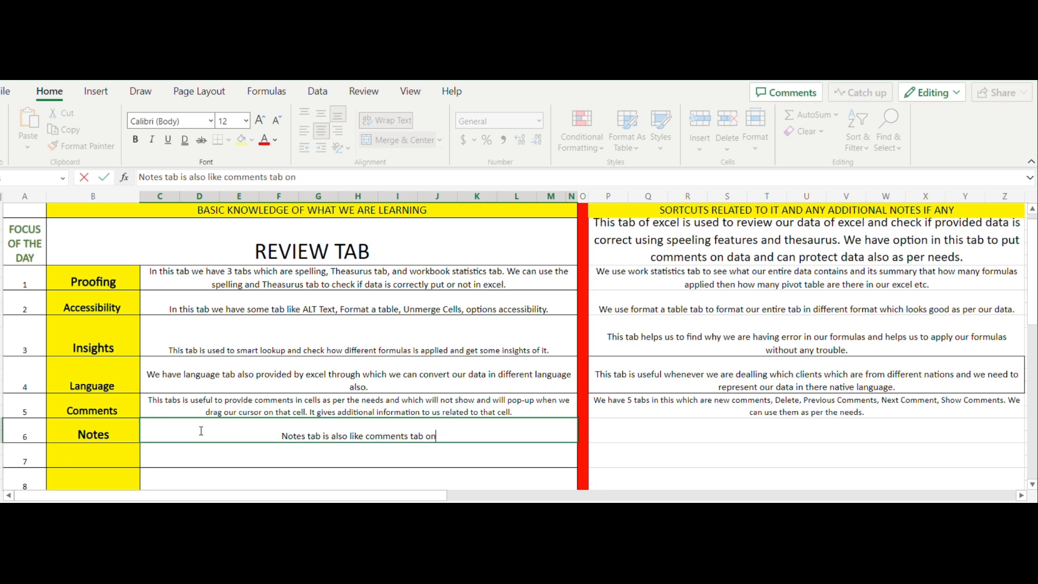
type("ly but as")
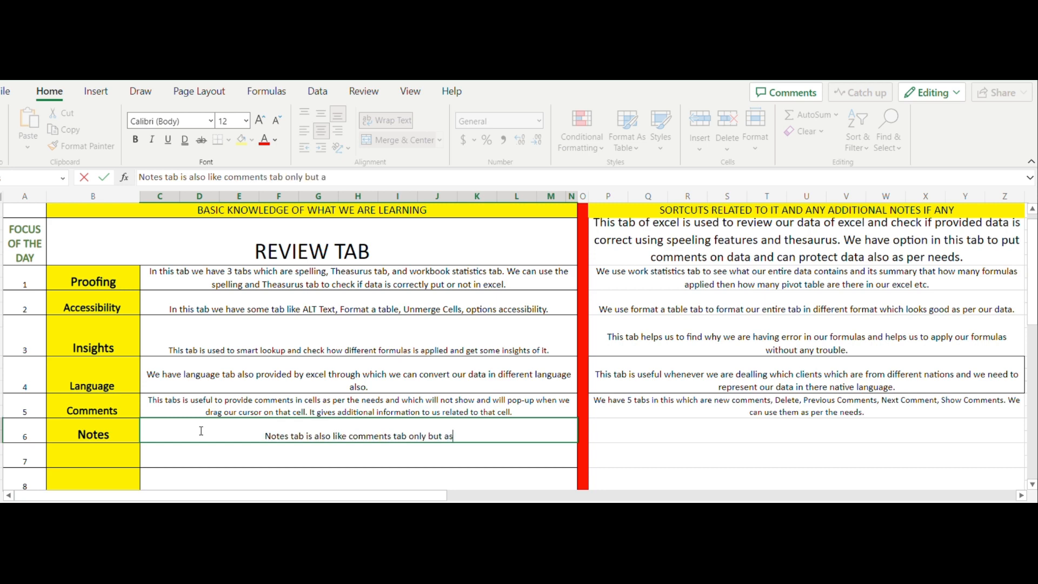
type(" comments")
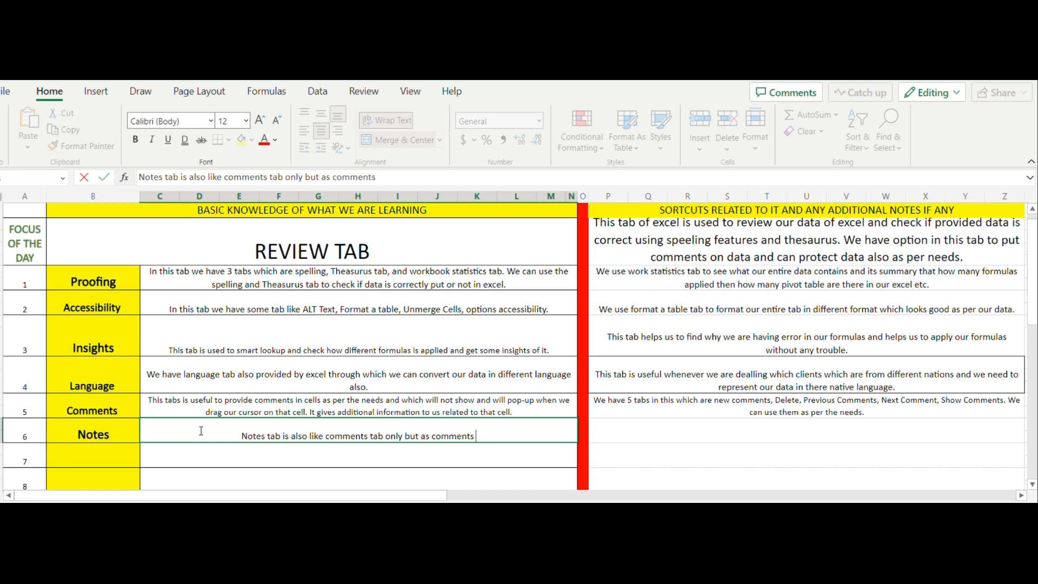
type(" tab applies")
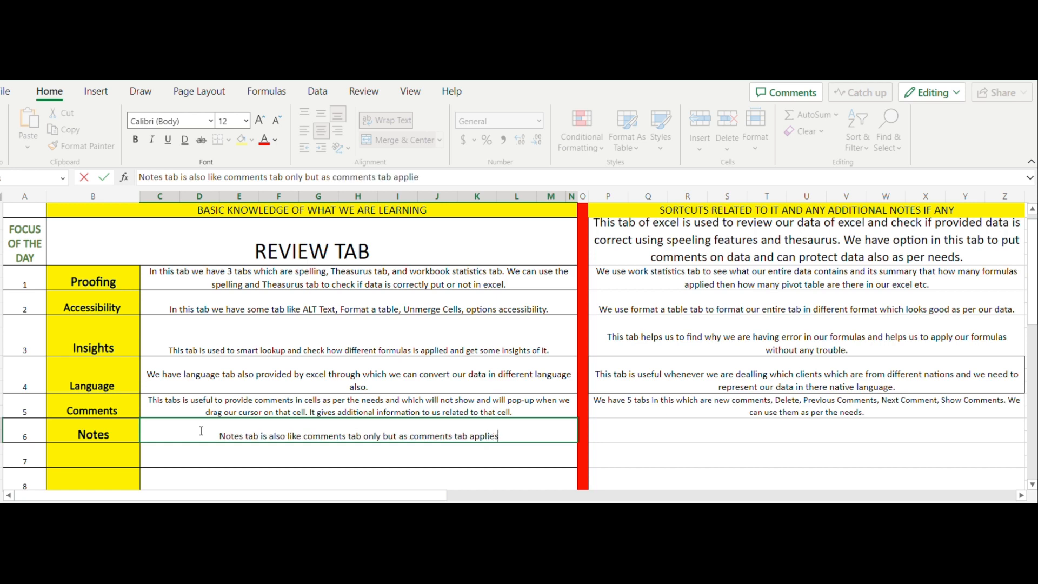
type(" on cells ")
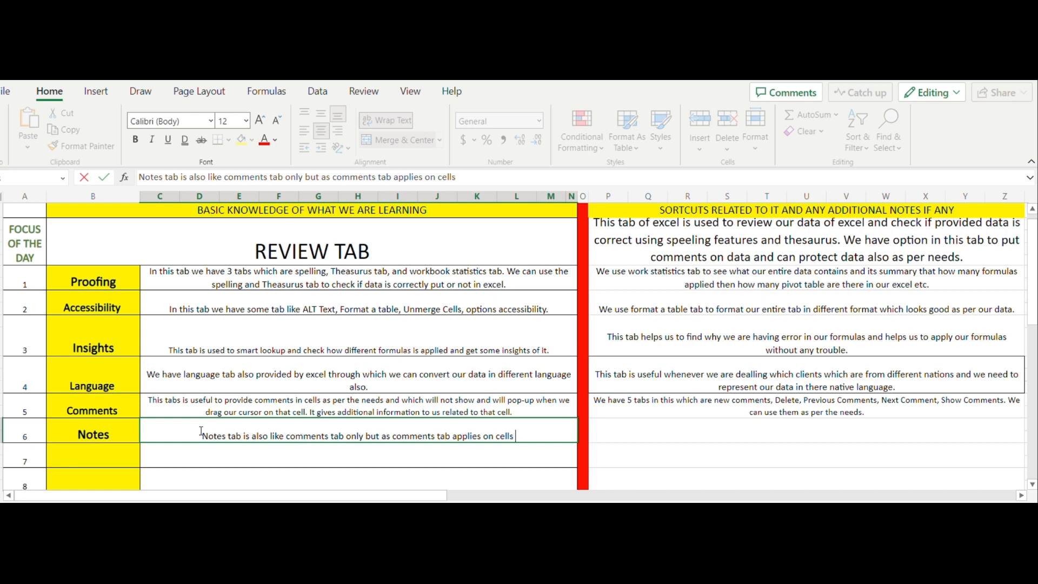
Continue the Notes description with "notes tab applied and reflect on entire data. It is also".
type("notes ta")
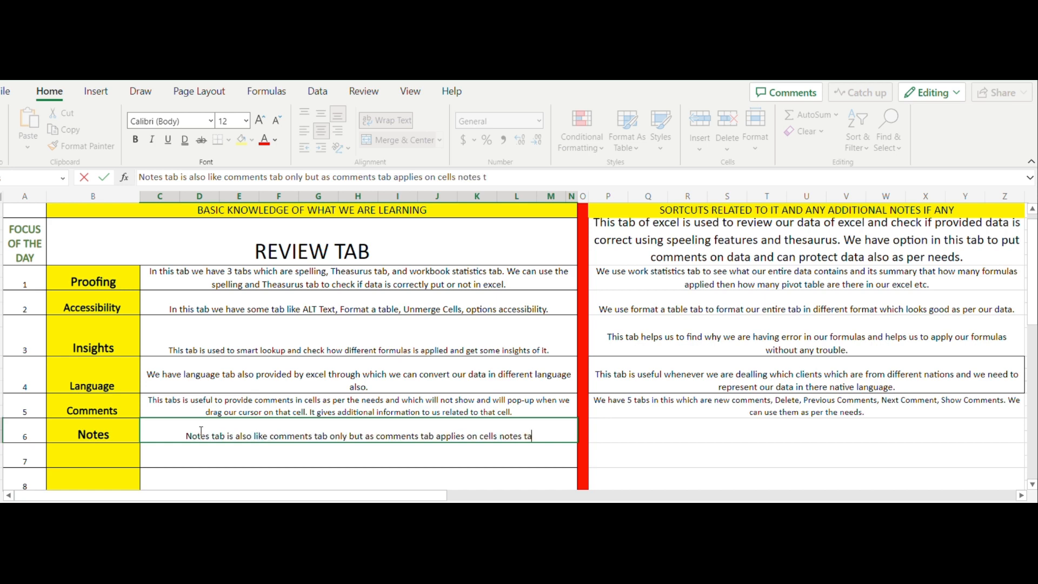
type("b applied")
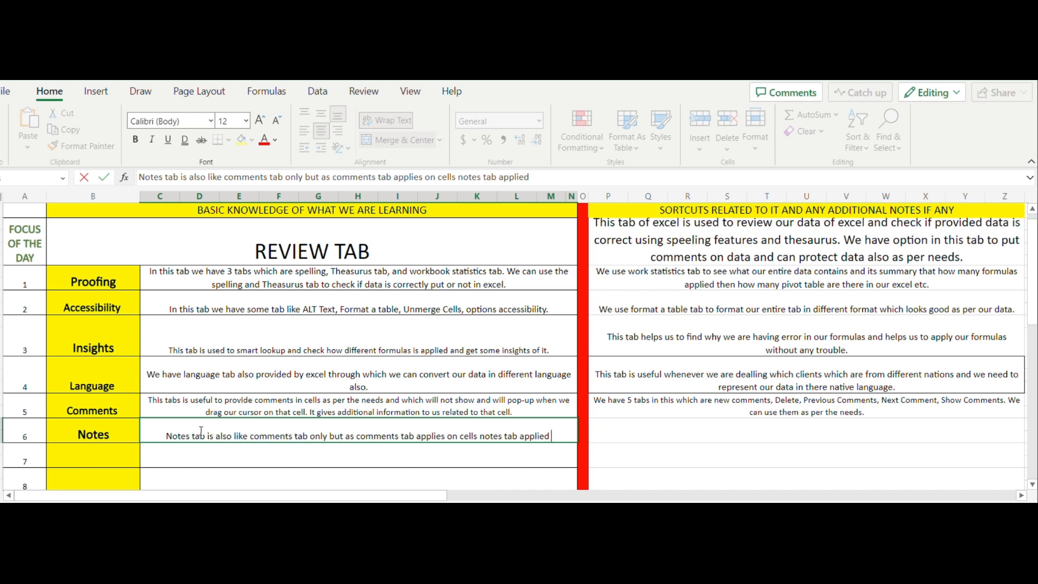
type("on")
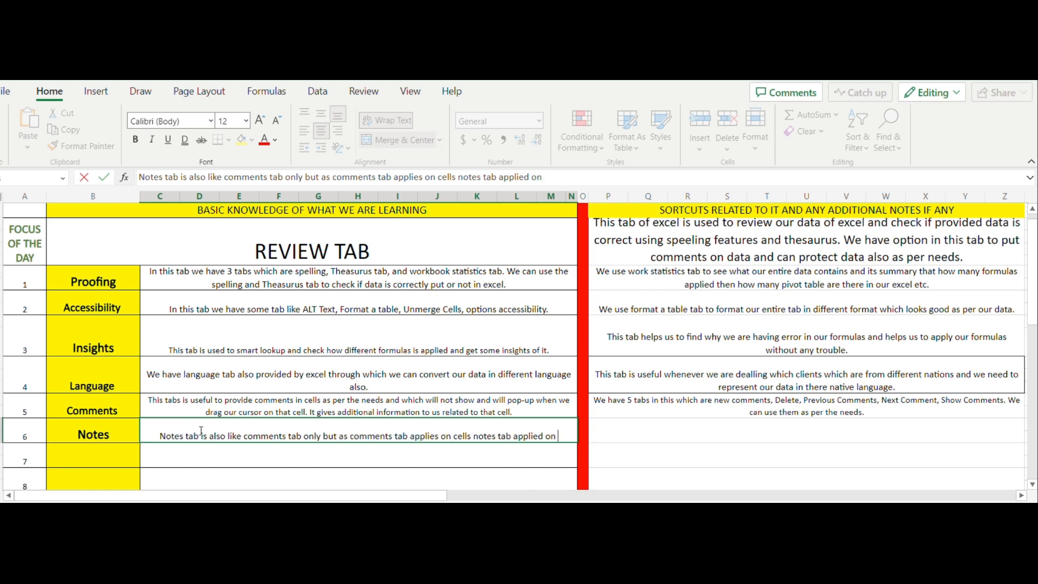
key("BackSpace")
key("BackSpace")
type("and re")
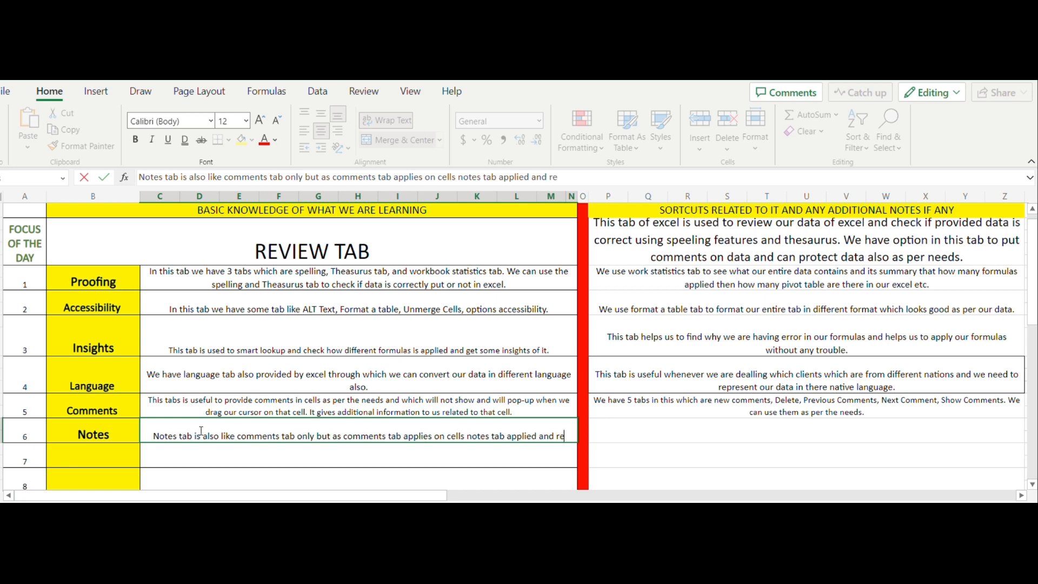
type("flect on e")
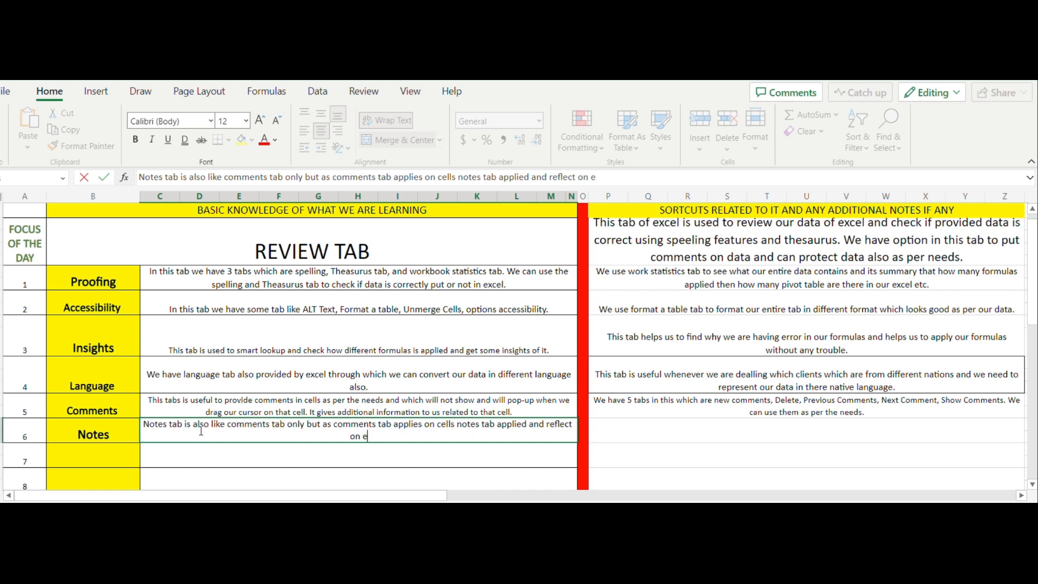
type("ntire data. It is als")
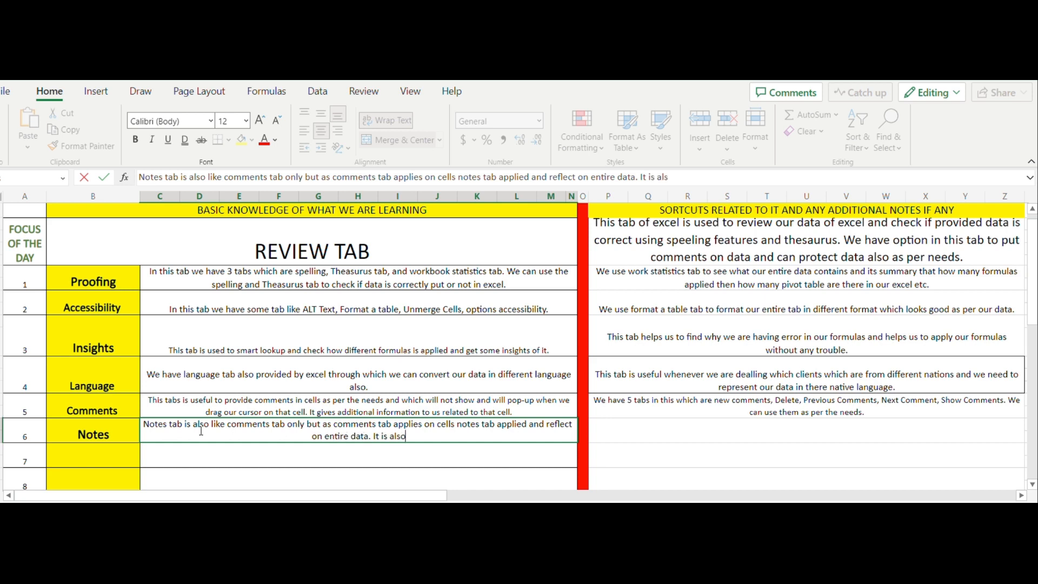
Extend the Notes description's second sentence with "very useful whenever we needs to".
type("o very us")
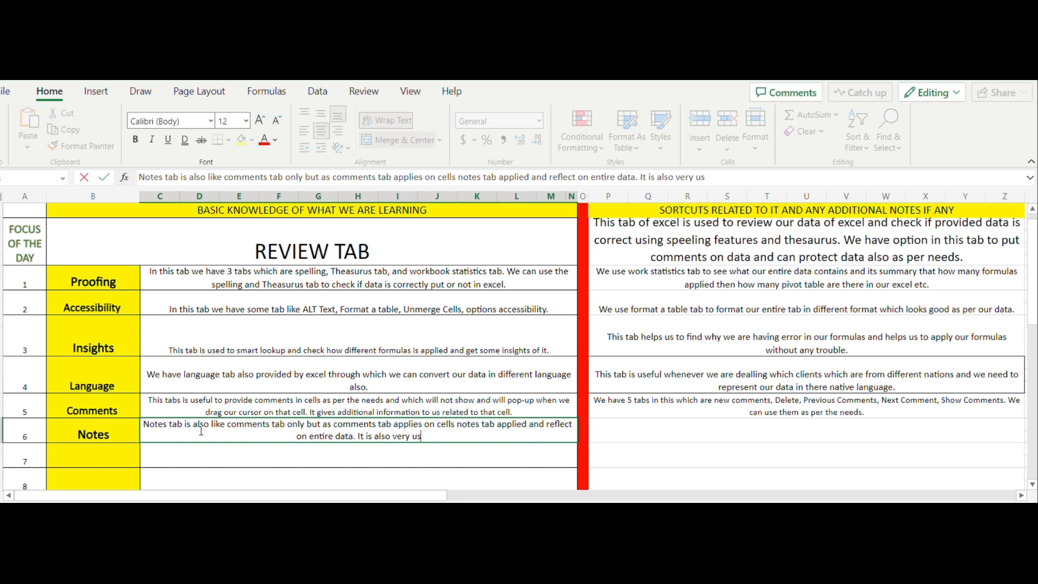
type("eful whenve")
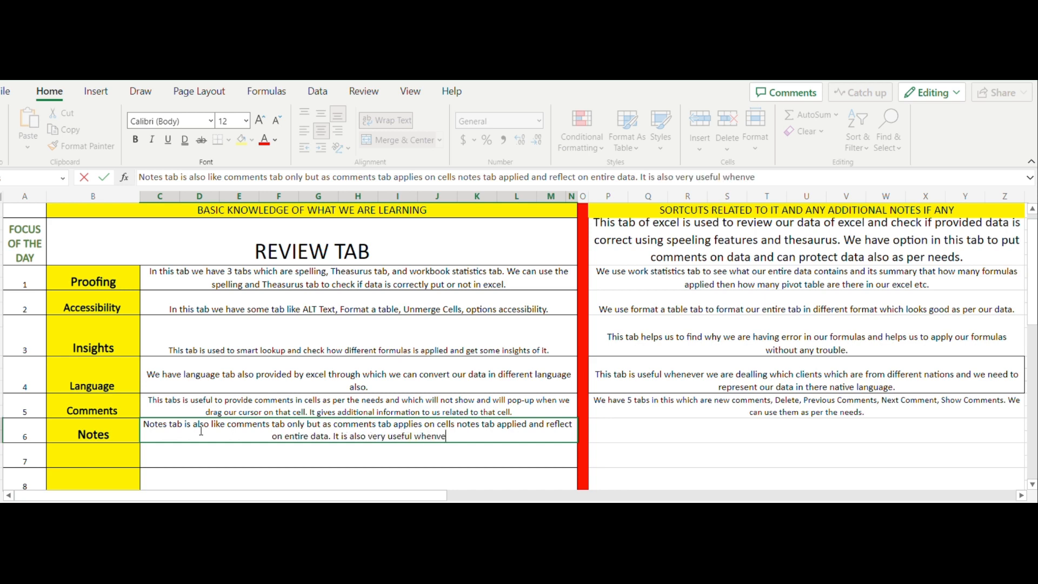
key("BackSpace")
type("ev")
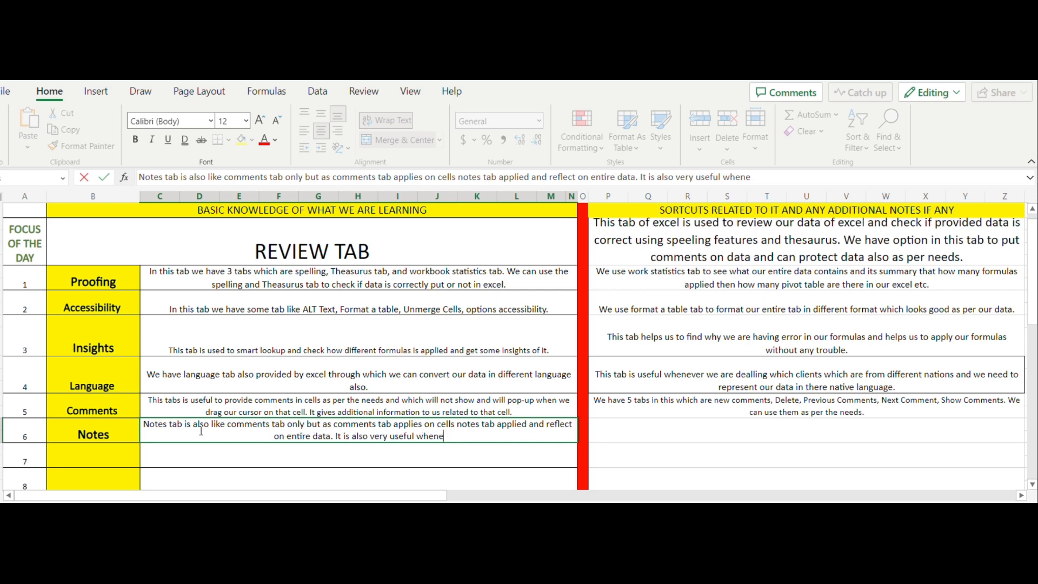
type("ver we")
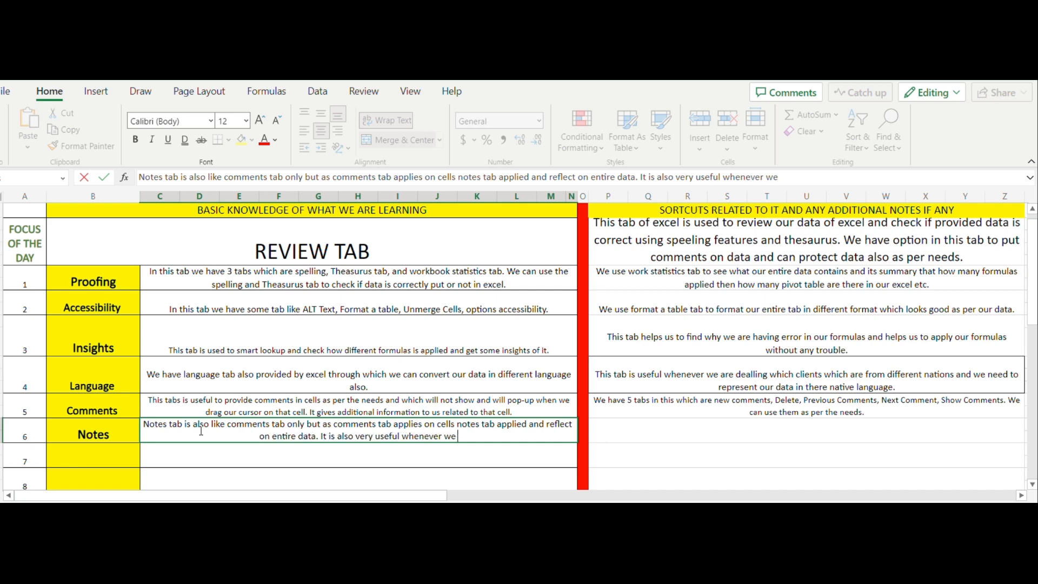
type(" need")
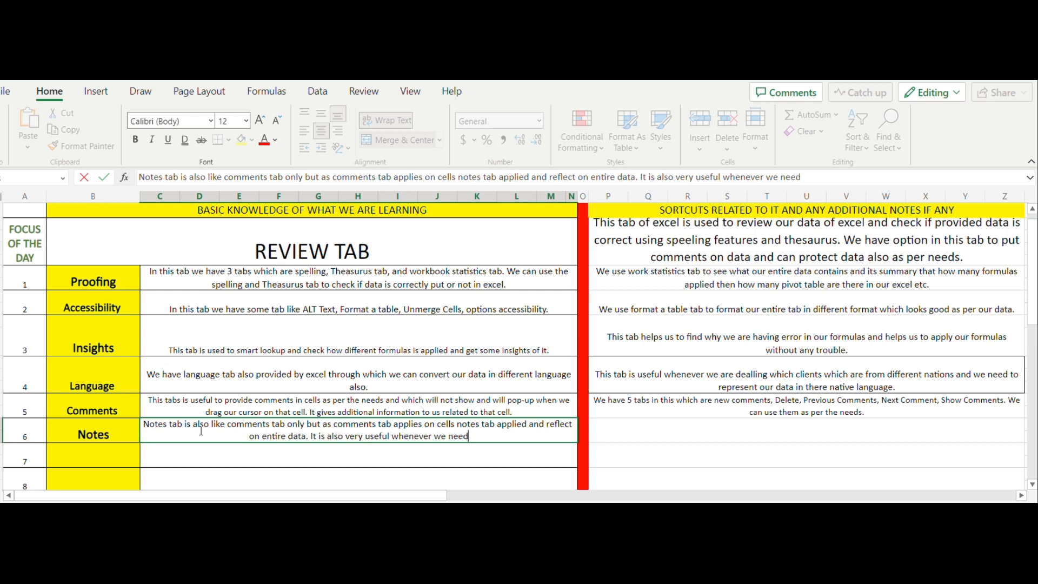
type("s to s")
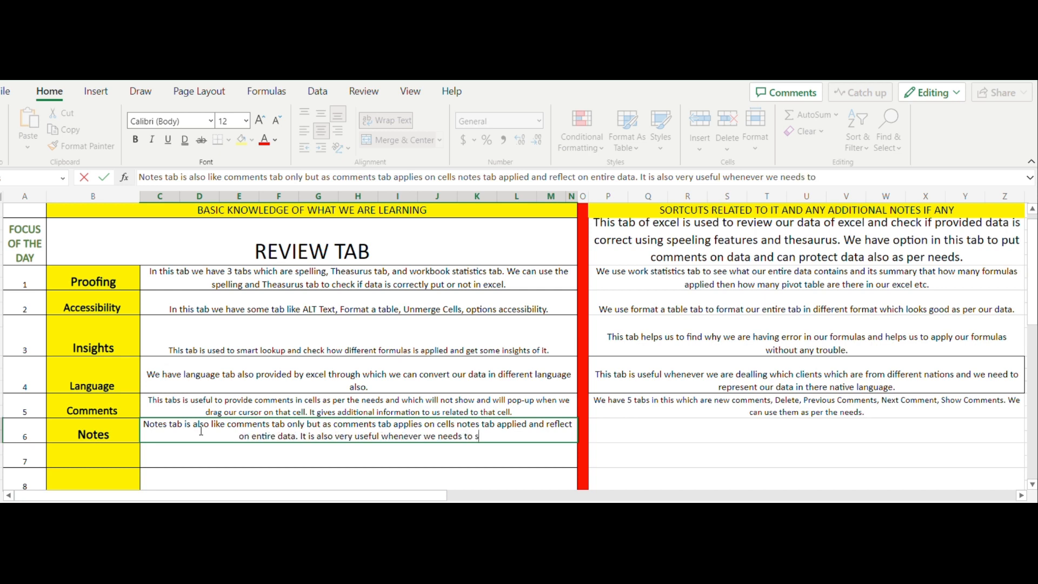
type("how some")
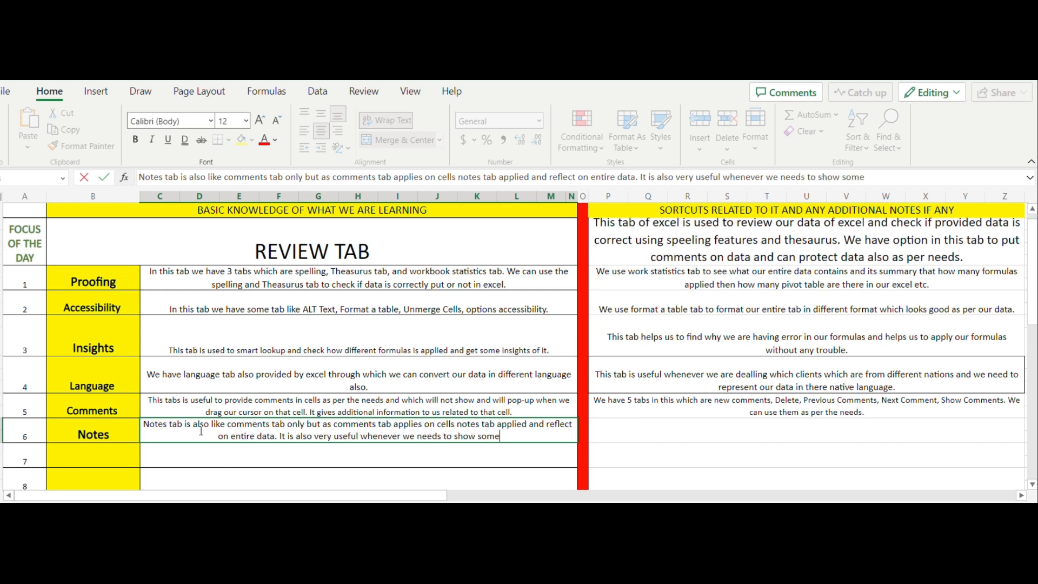
key("BackSpace")
key("BackSpace")
key("BackSpace")
key("BackSpace")
key("BackSpace")
key("BackSpace")
key("BackSpace")
key("BackSpace")
key("BackSpace")
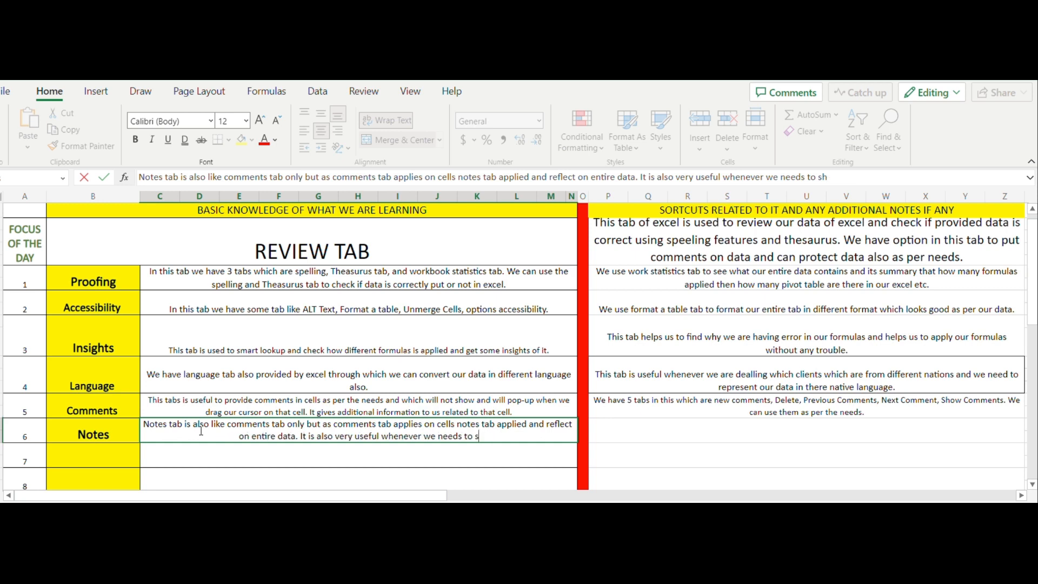
type("see some")
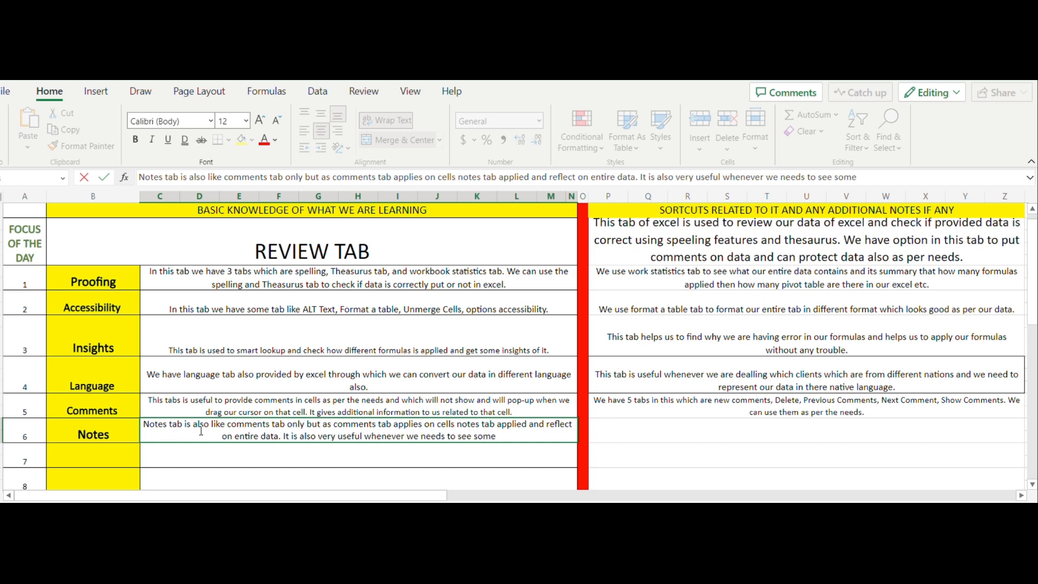
type(" information")
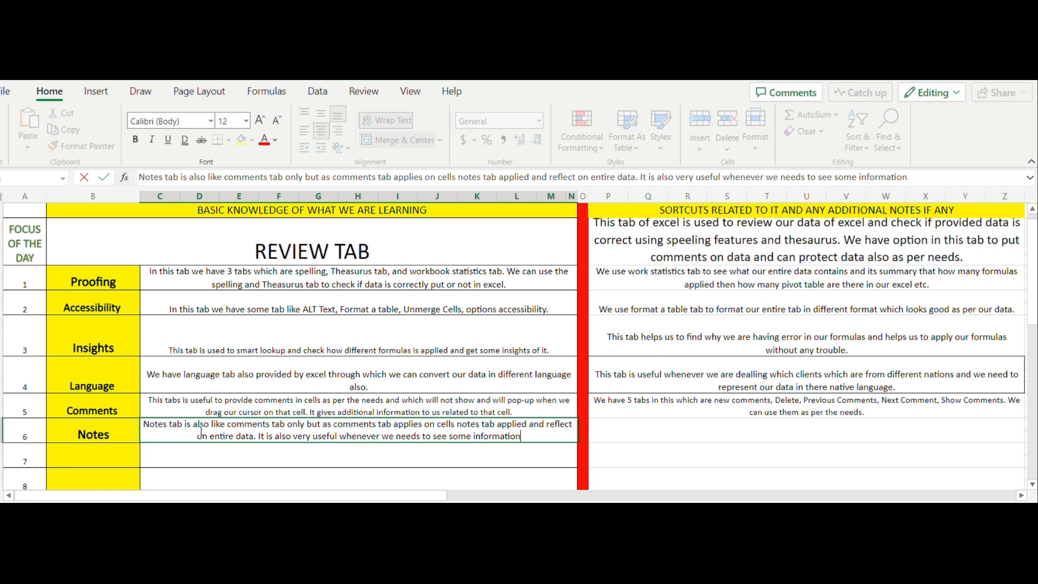
key("BackSpace")
key("BackSpace")
key("BackSpace")
key("BackSpace")
key("BackSpace")
key("BackSpace")
key("BackSpace")
key("BackSpace")
key("BackSpace")
key("BackSpace")
key("BackSpace")
key("BackSpace")
key("BackSpace")
key("BackSpace")
key("BackSpace")
key("BackSpace")
key("BackSpace")
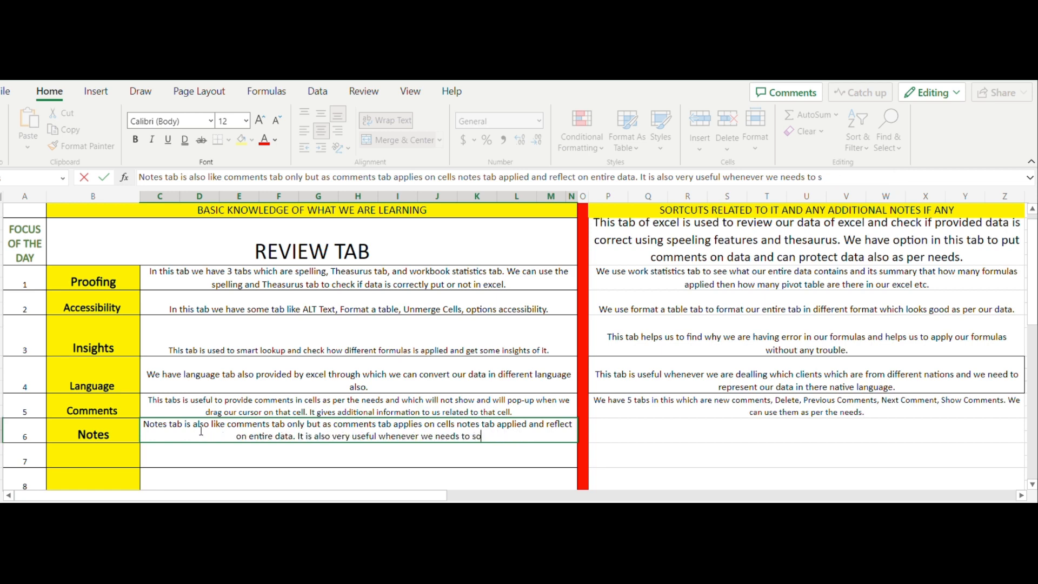
key("BackSpace")
type("op")
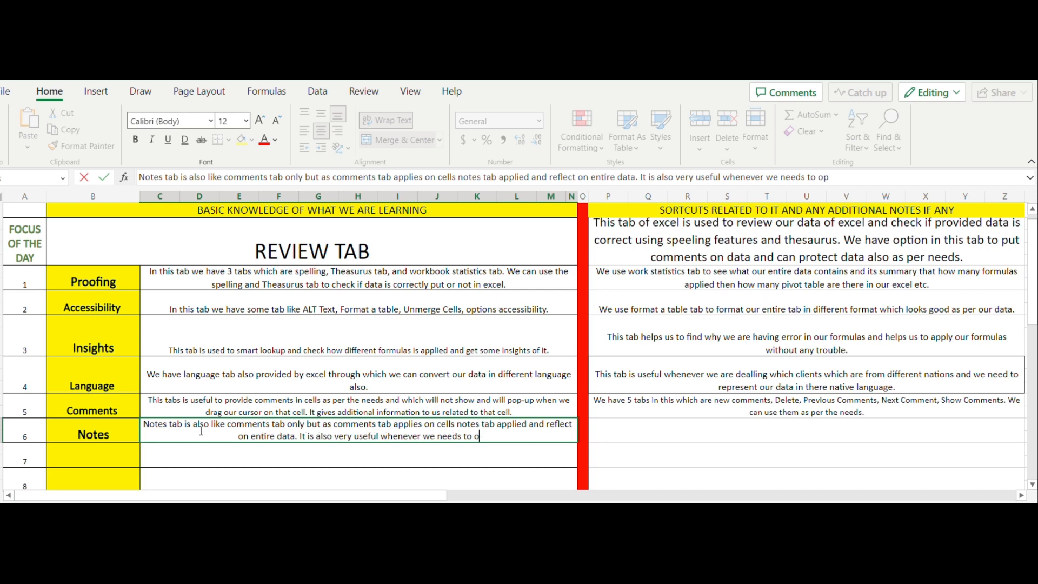
key("BackSpace")
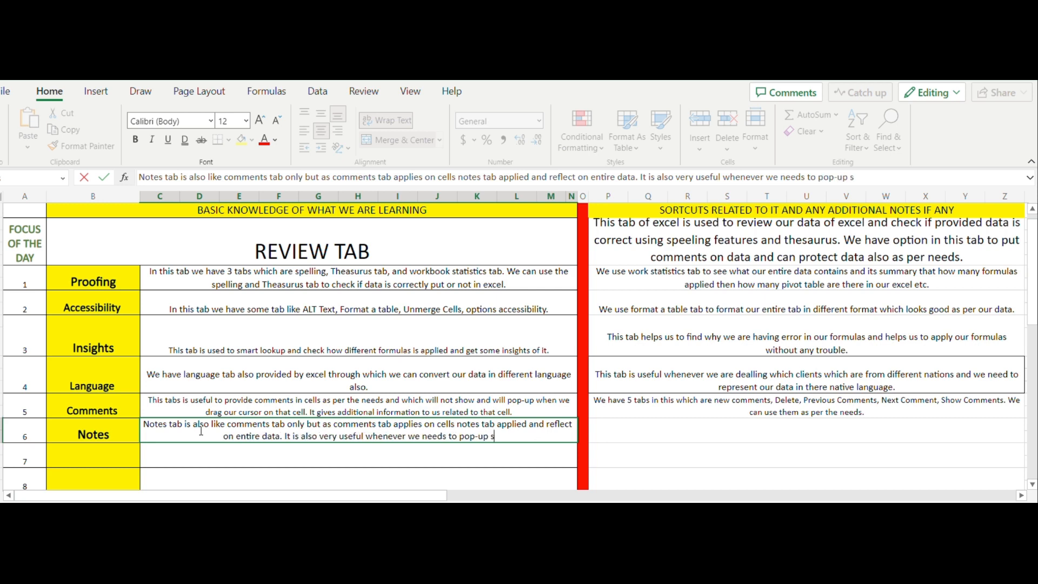
Finish the Notes description with "pop-up some information which we dont want to reflect in our sheet." and commit the entry.
type("pop-up some infir")
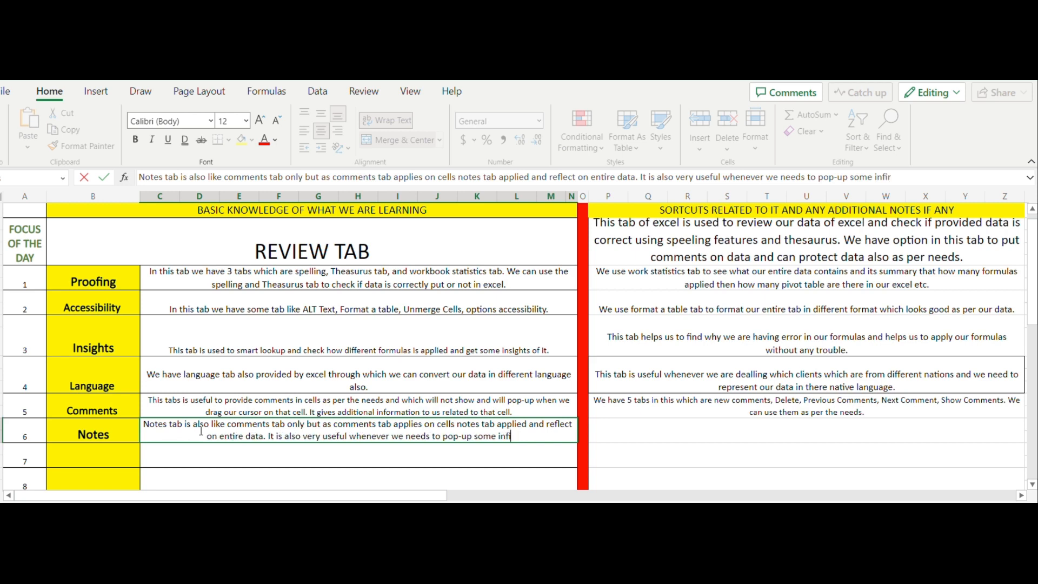
key("BackSpace")
key("BackSpace")
type("ormation  wh")
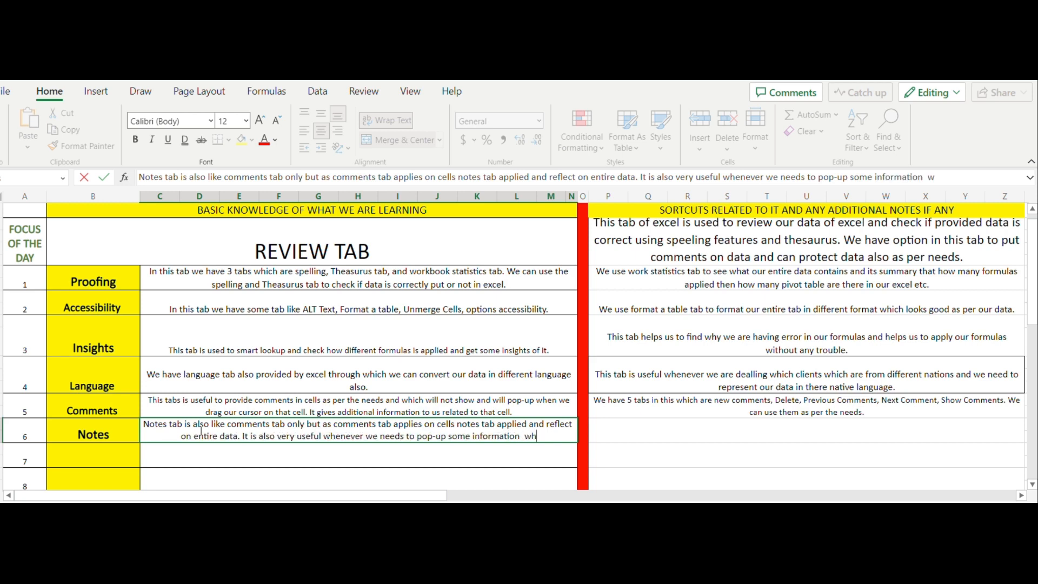
type("ich we dont")
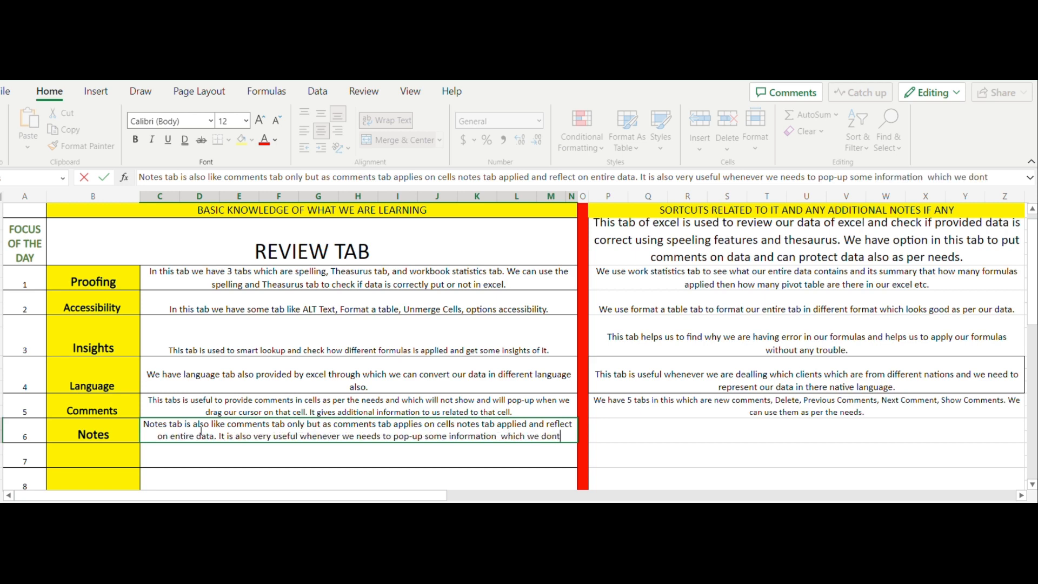
type(" w")
type("ant to re")
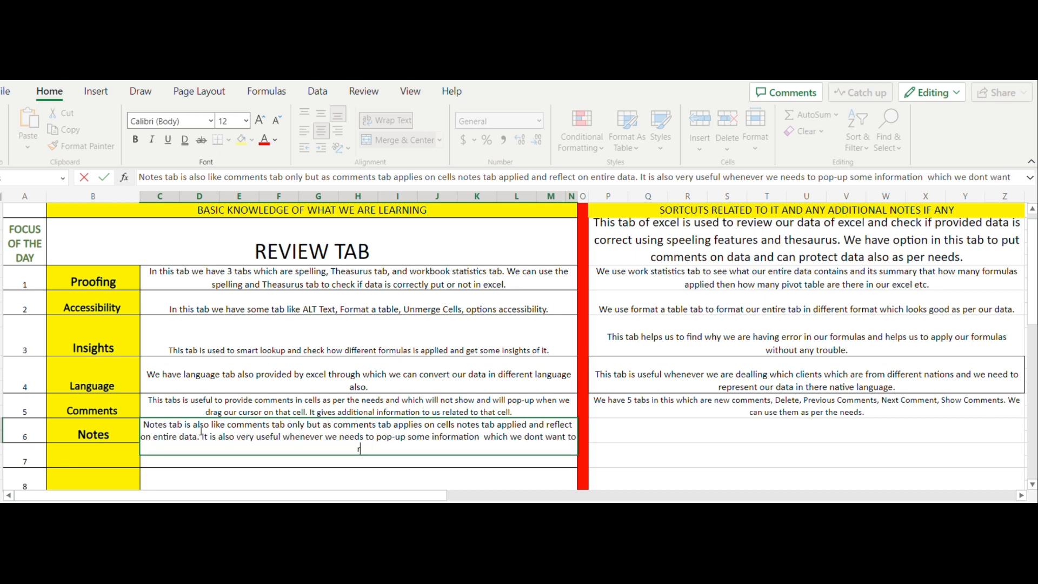
type("flect in e")
key("BackSpace")
type("our sheet.")
key("Tab")
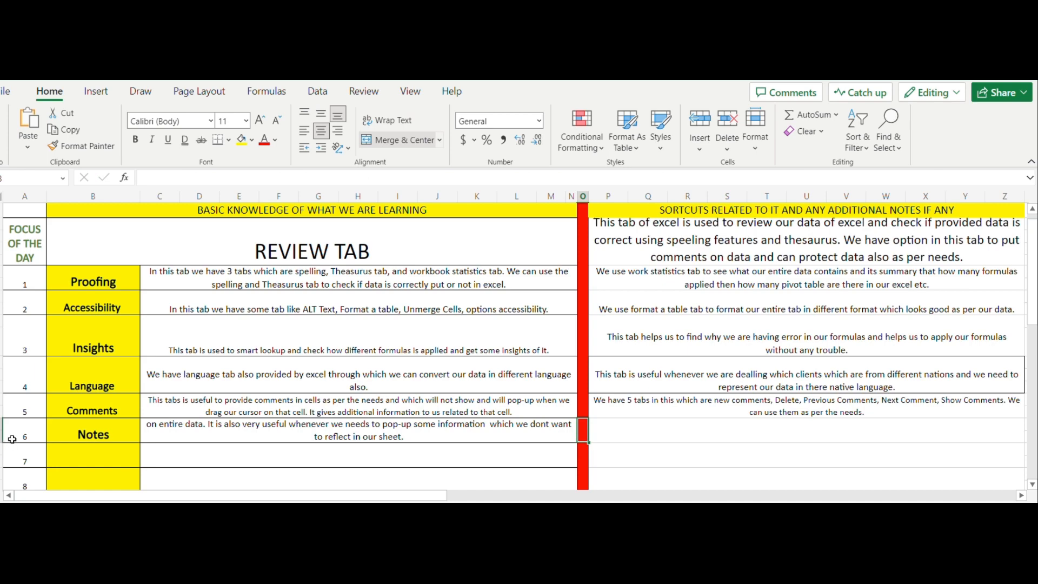